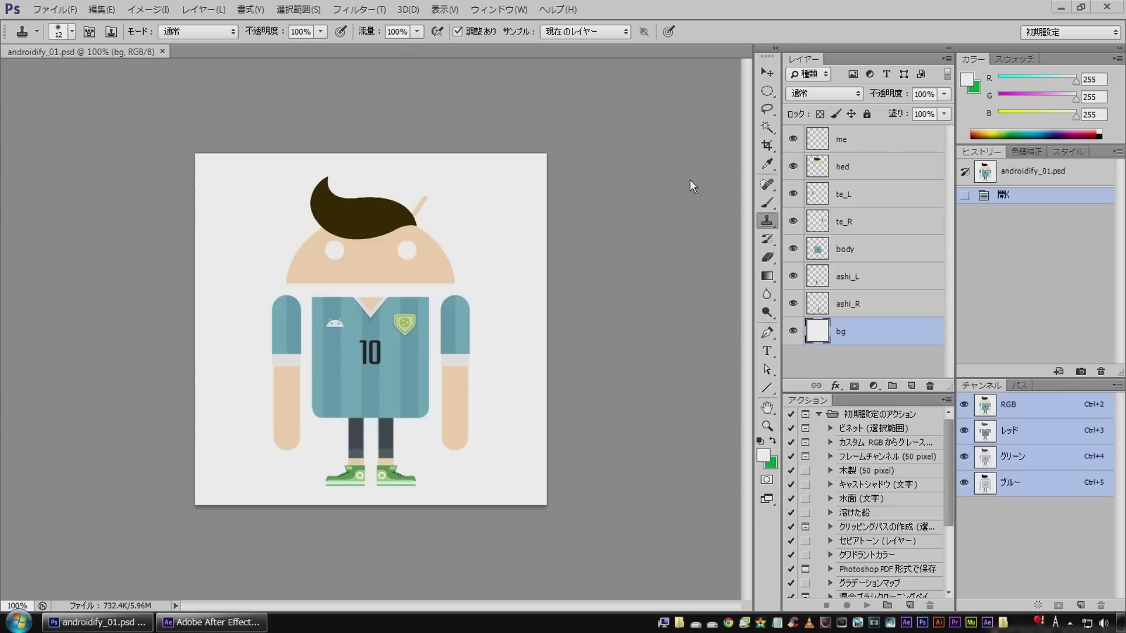
Step: Hide the seven character layers one by one, then make them all visible again
click(793, 140)
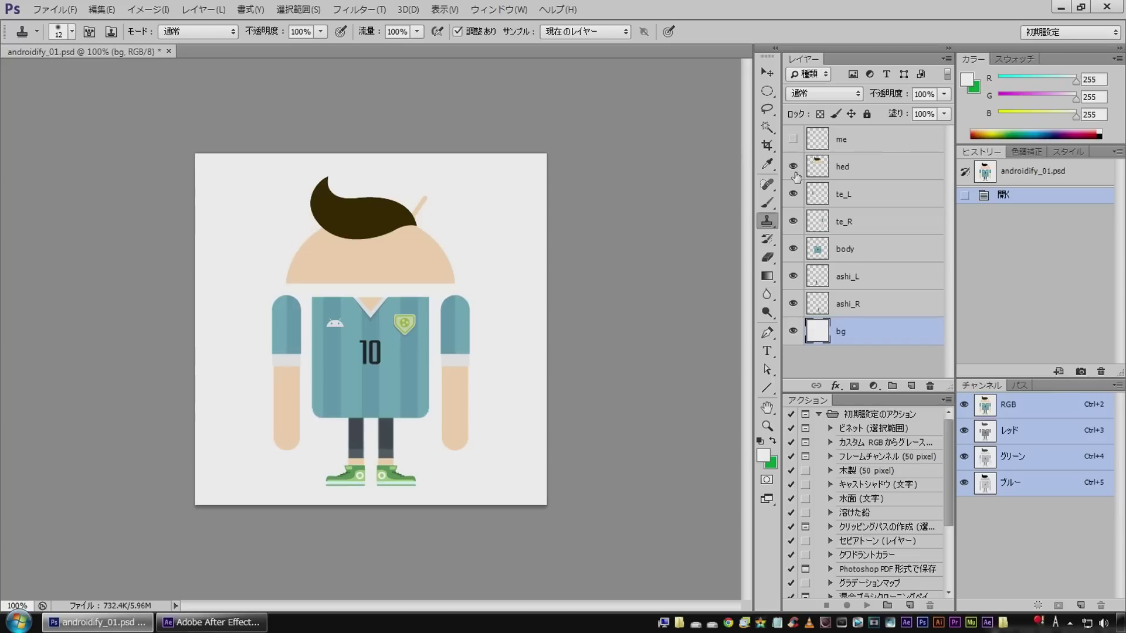
click(793, 168)
click(793, 194)
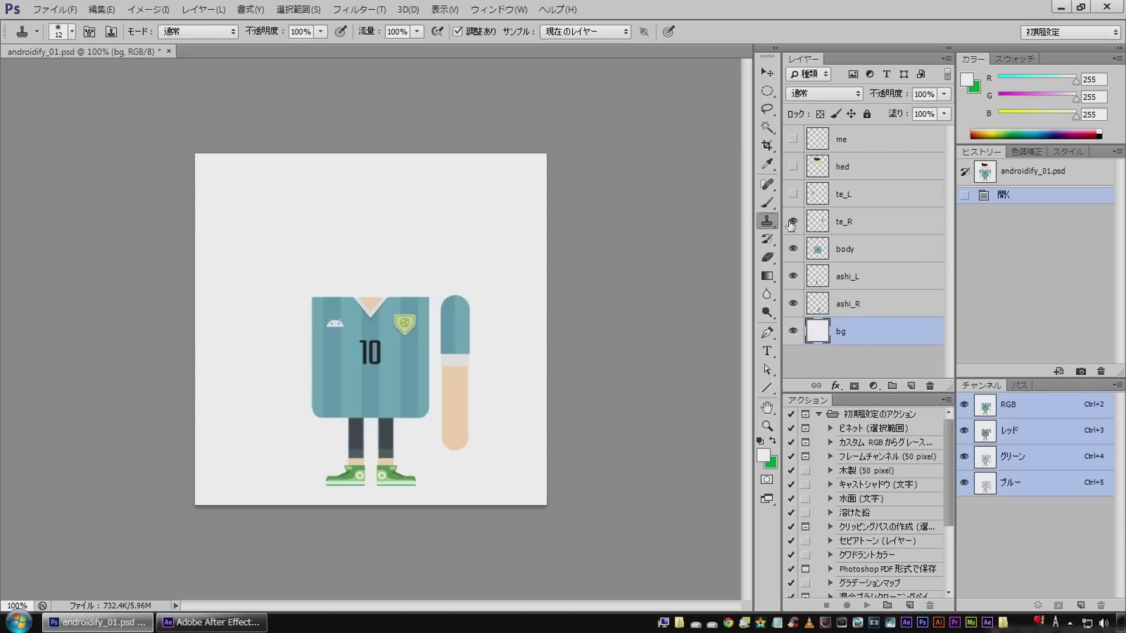
click(793, 222)
click(793, 248)
click(793, 277)
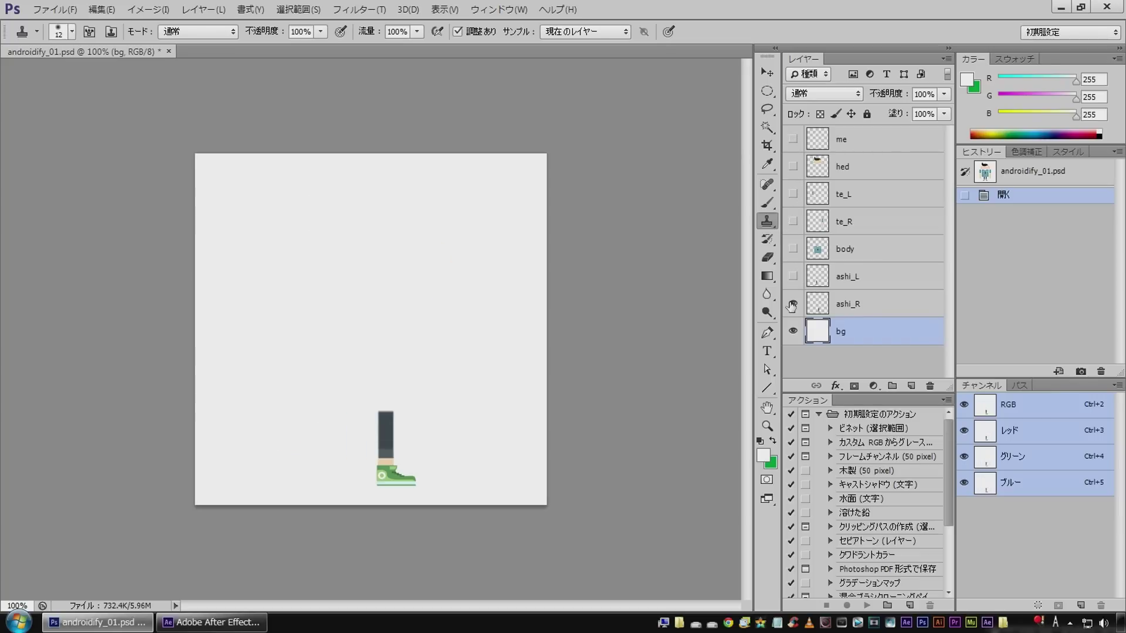
click(793, 304)
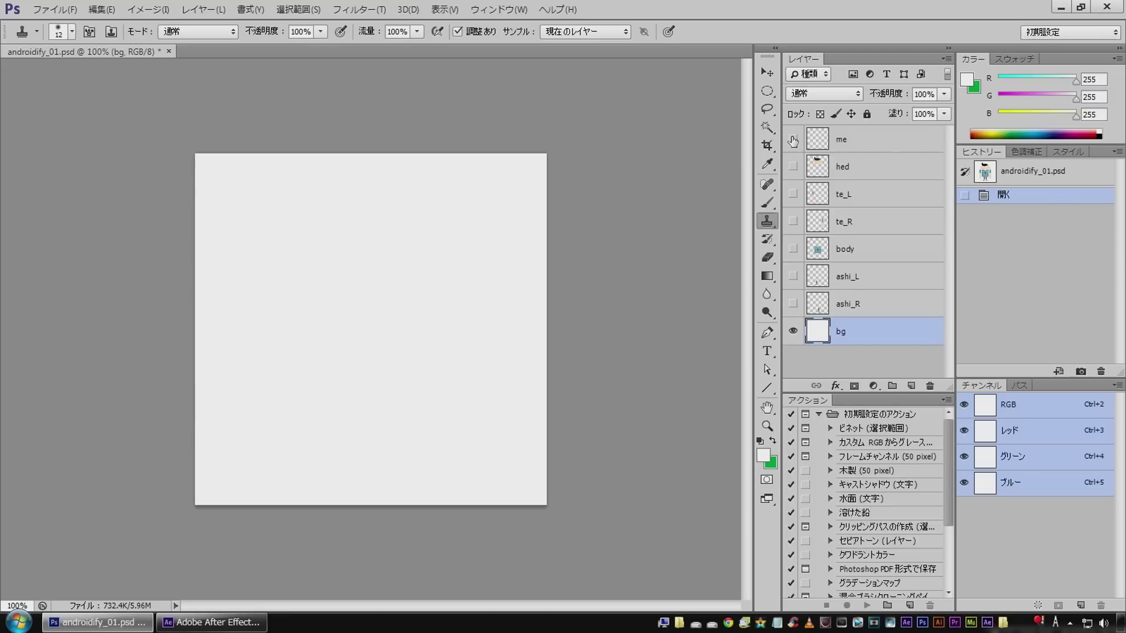
drag(793, 141, 793, 303)
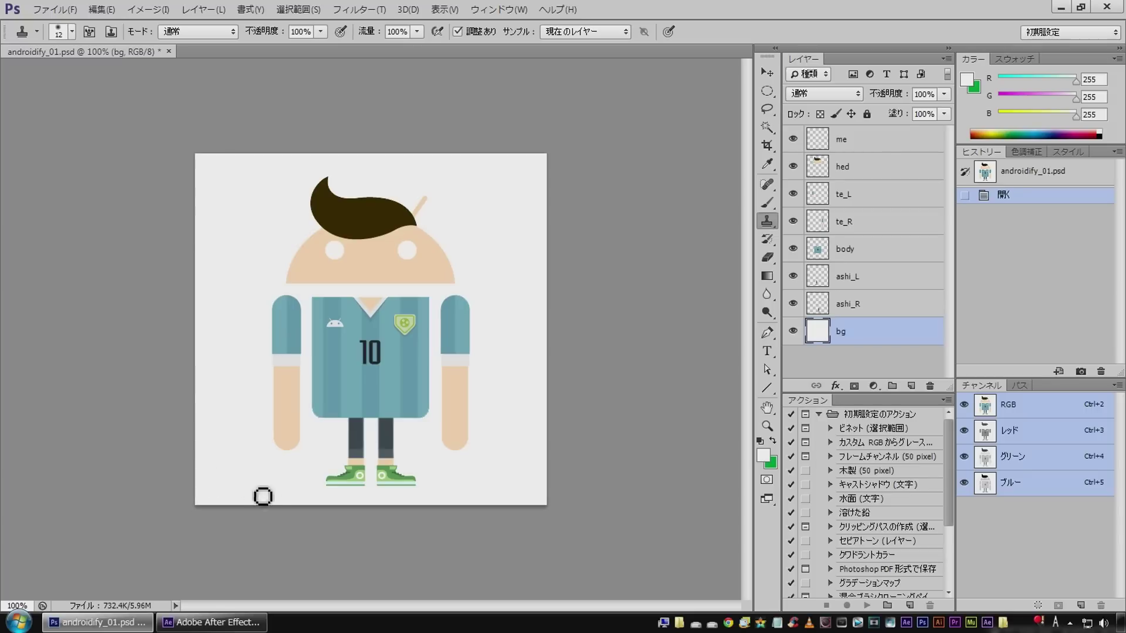
Step: Create a 1280×720, 29.97 fps composition named cut_01 in After Effects
click(211, 622)
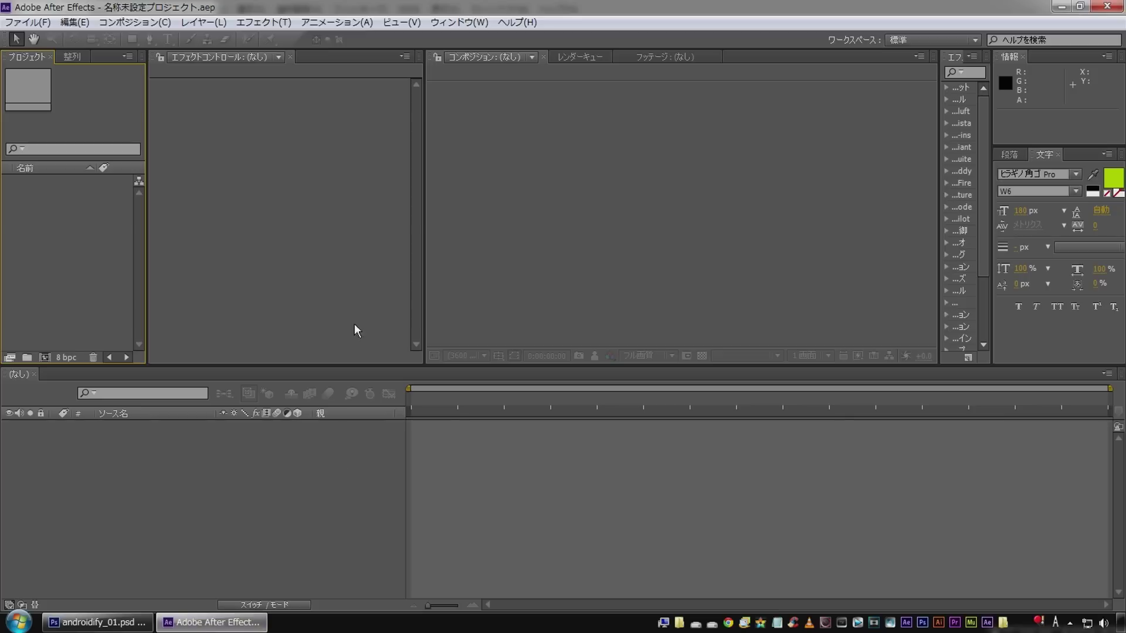
click(134, 23)
click(139, 41)
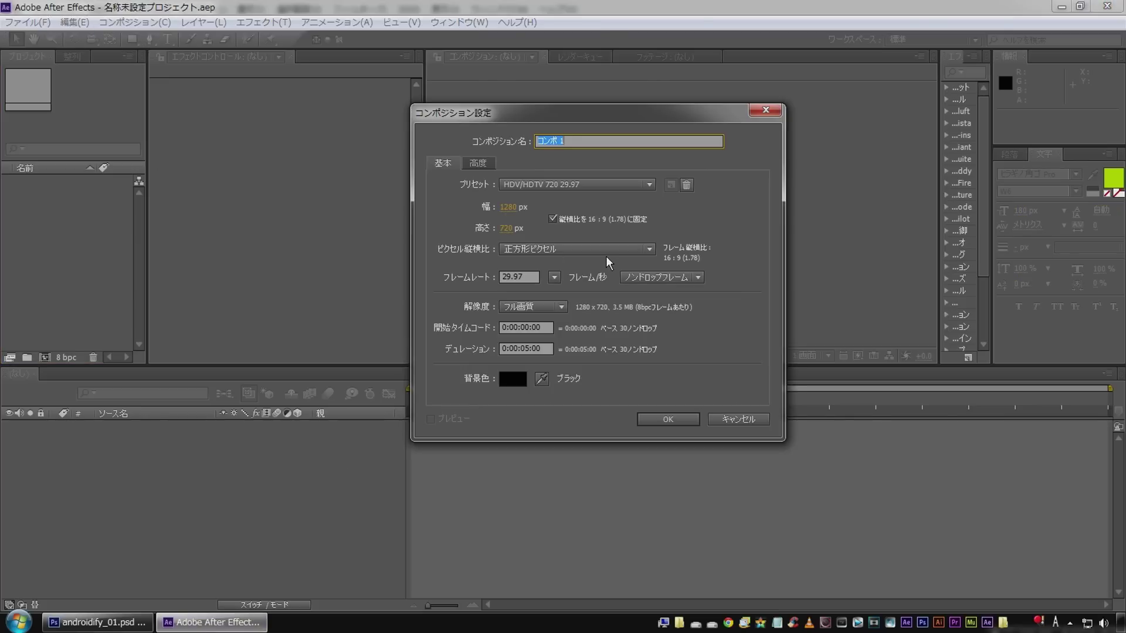
text(cut_01)
click(653, 416)
right_click(148, 471)
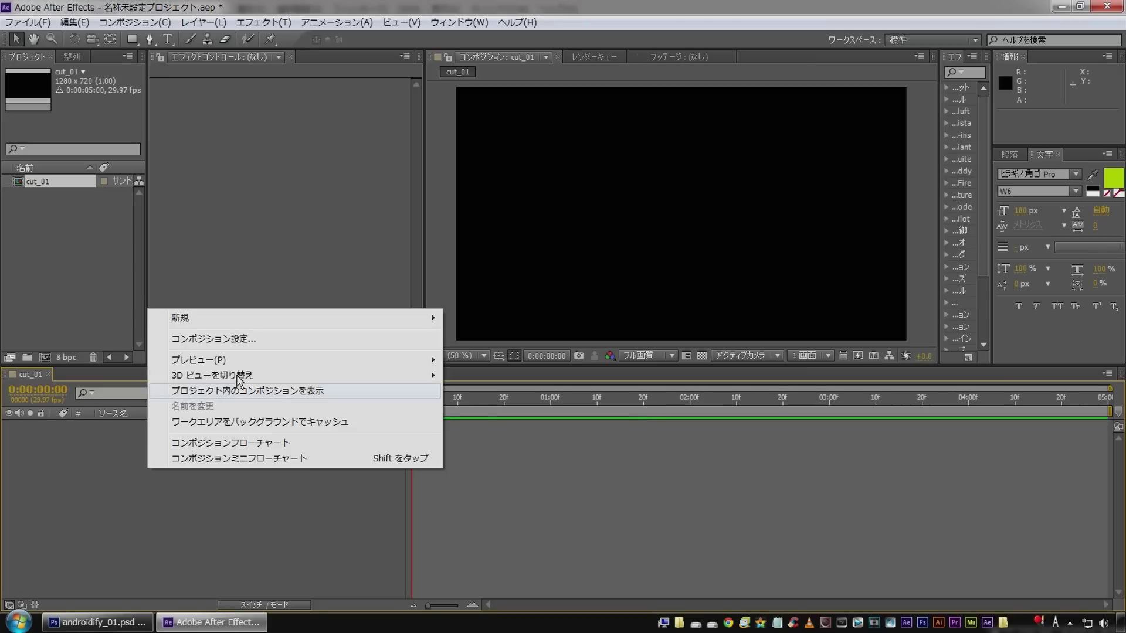
Step: Add a light-coloured background solid named bg_01
mouse_move(252, 321)
click(489, 360)
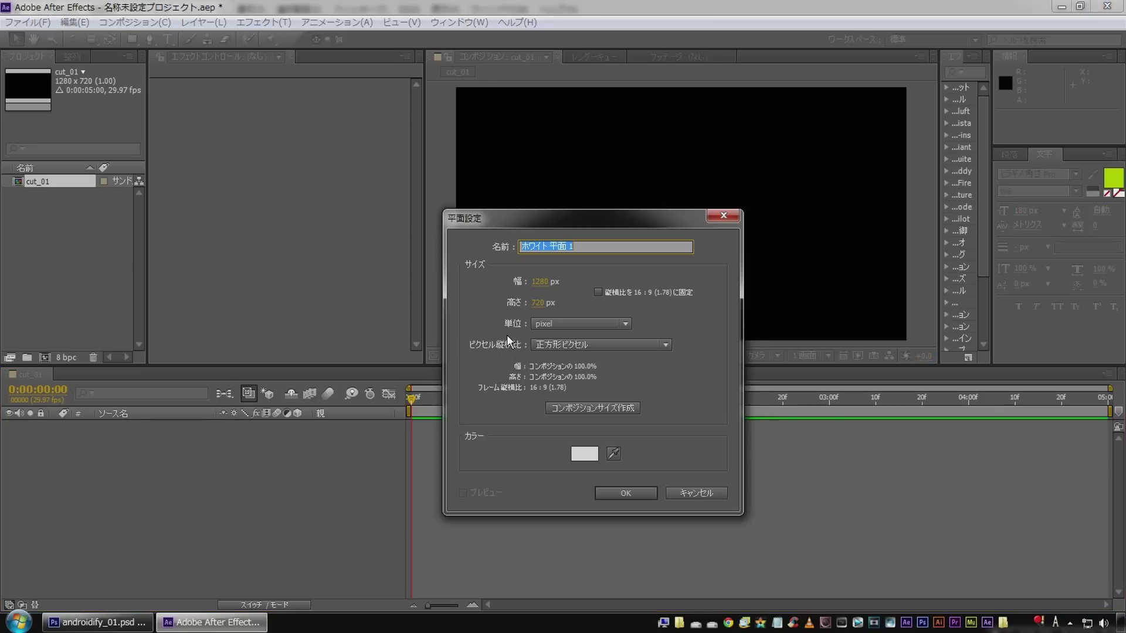
text(bg_01)
click(598, 457)
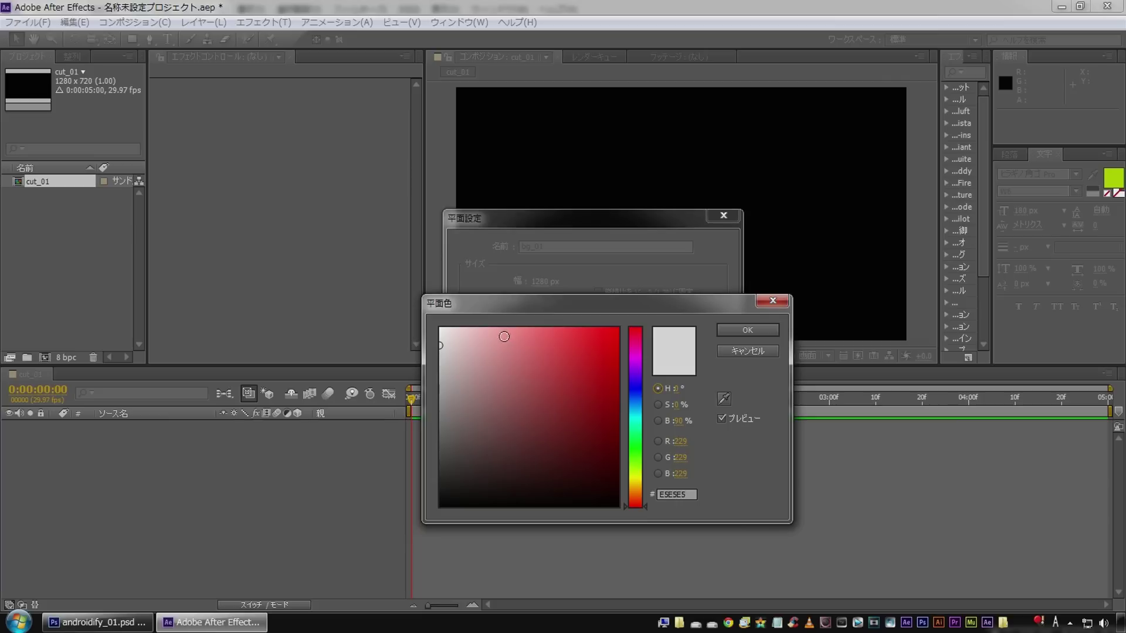
click(748, 332)
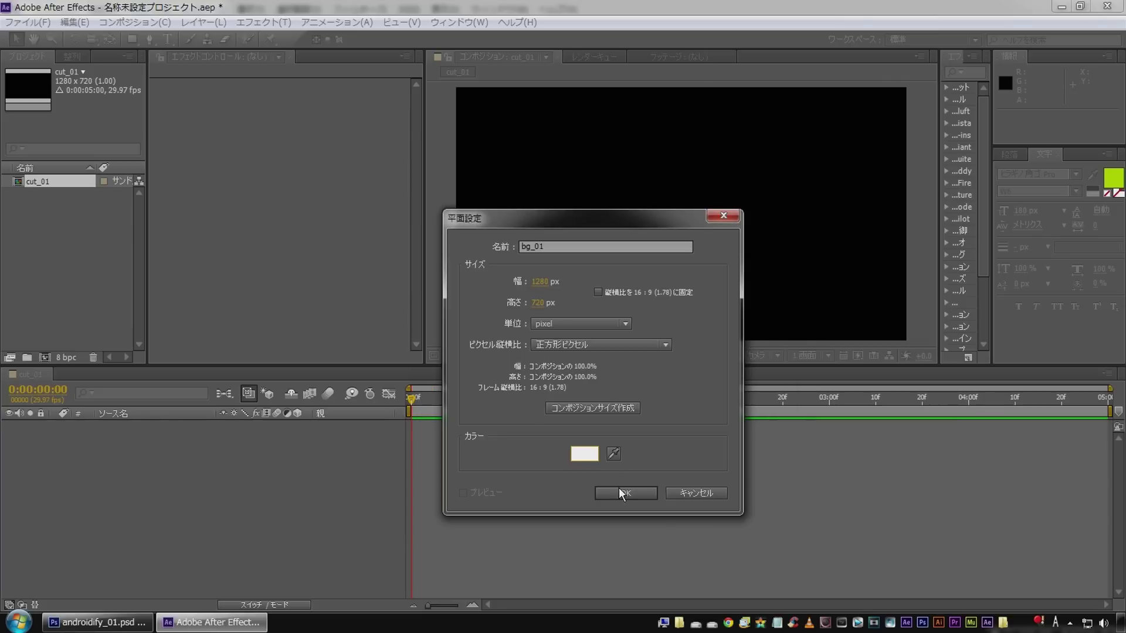
click(619, 492)
Step: Add a light solid named zimen_01 and lower it to form the ground strip
right_click(139, 497)
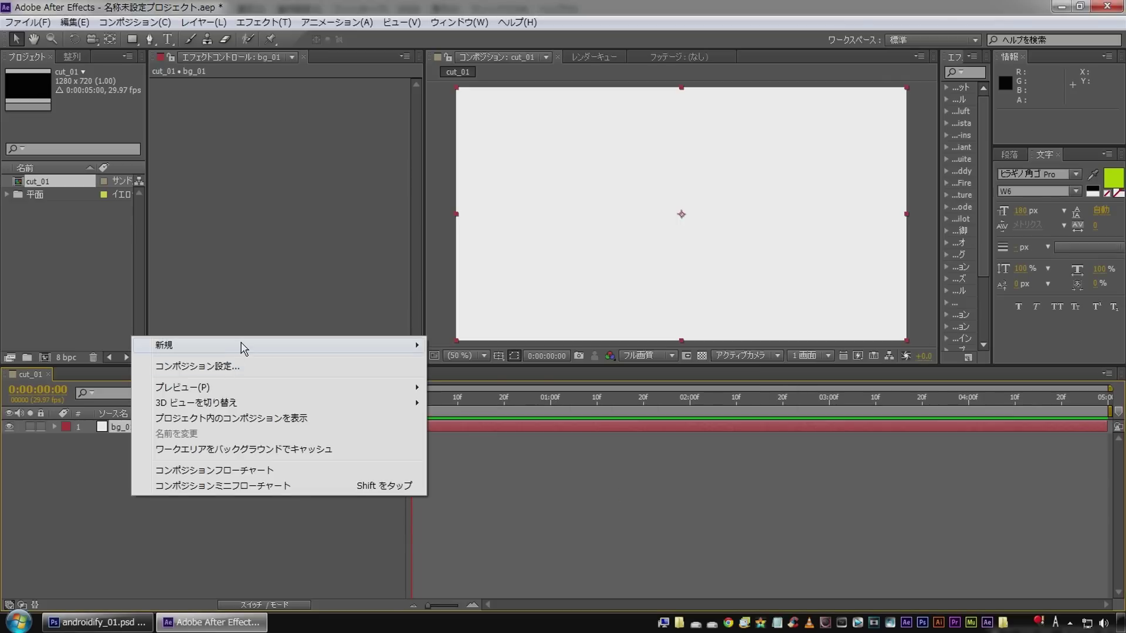
mouse_move(241, 350)
click(604, 383)
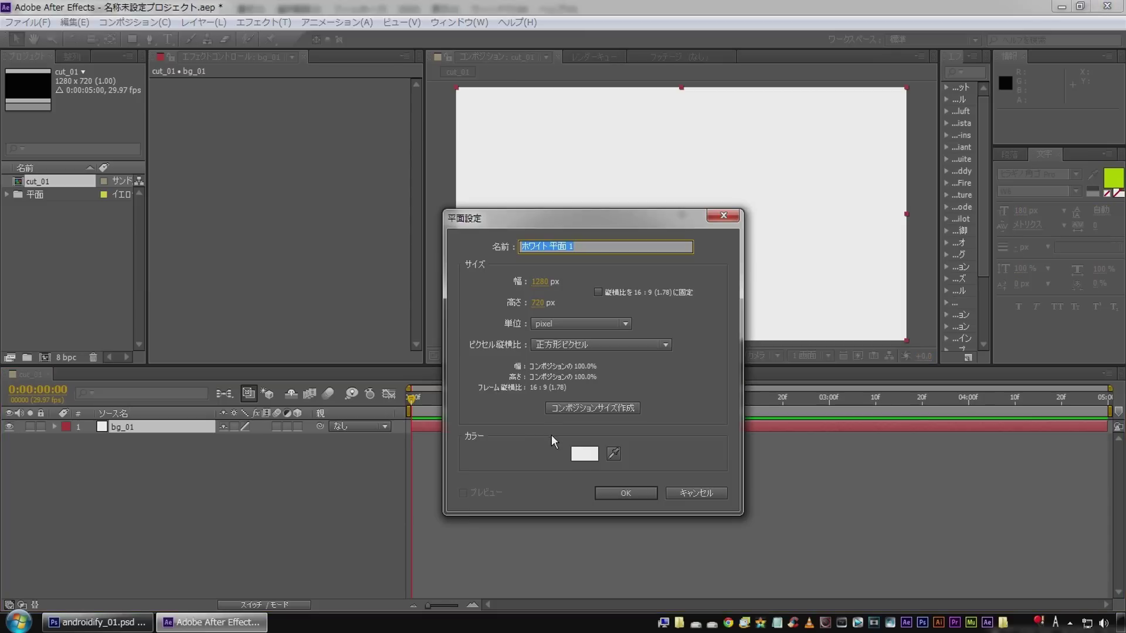
click(584, 454)
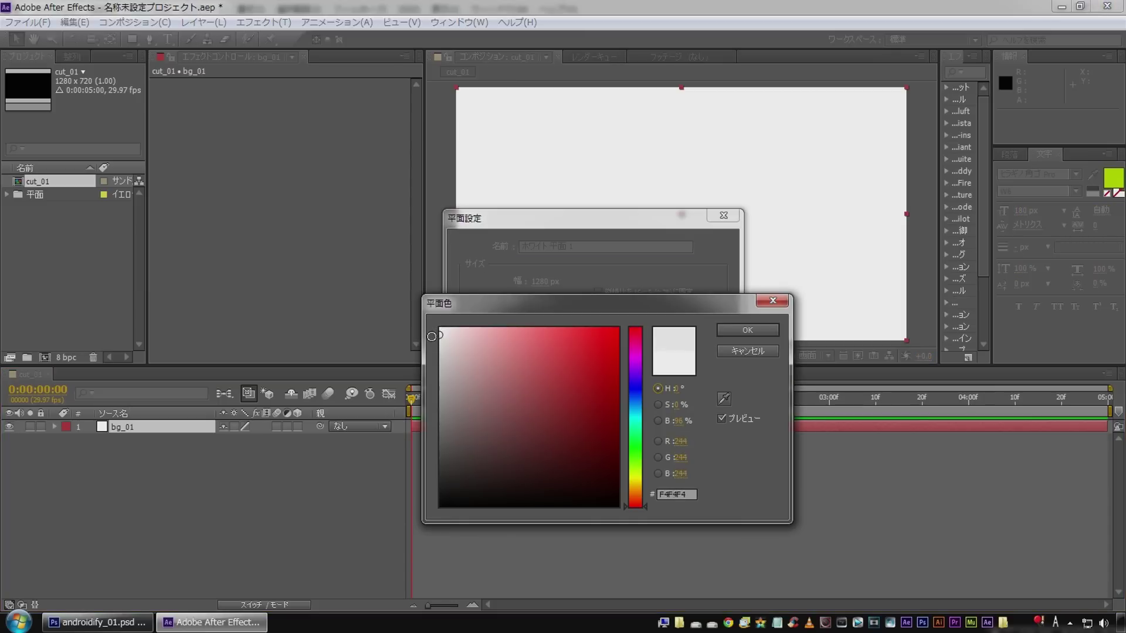
click(747, 330)
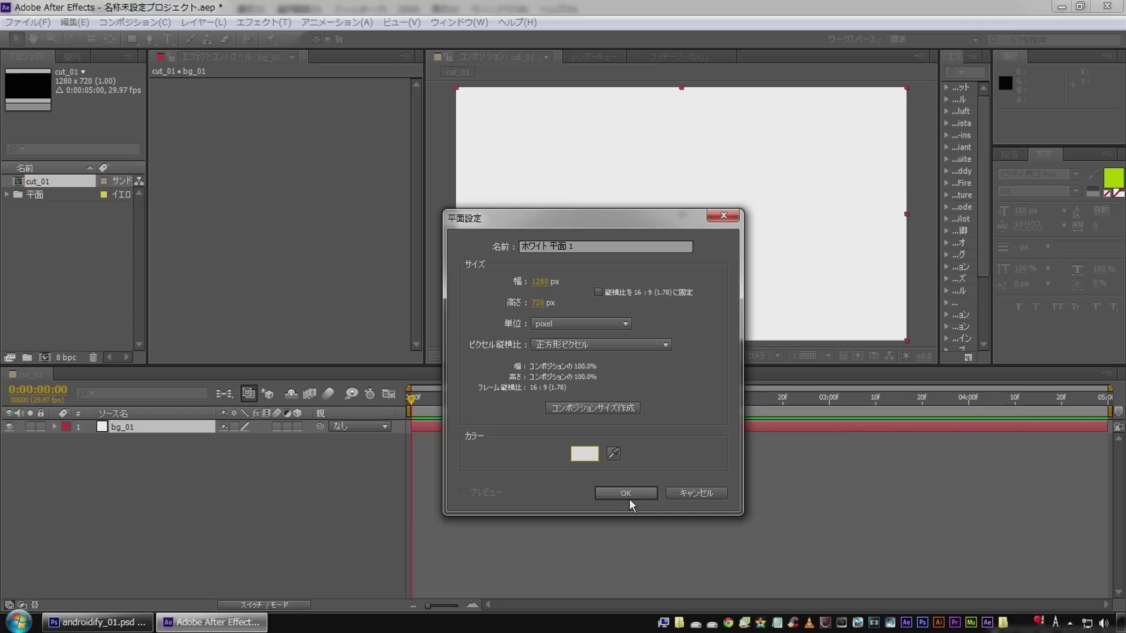
click(605, 247)
text(zimen_01)
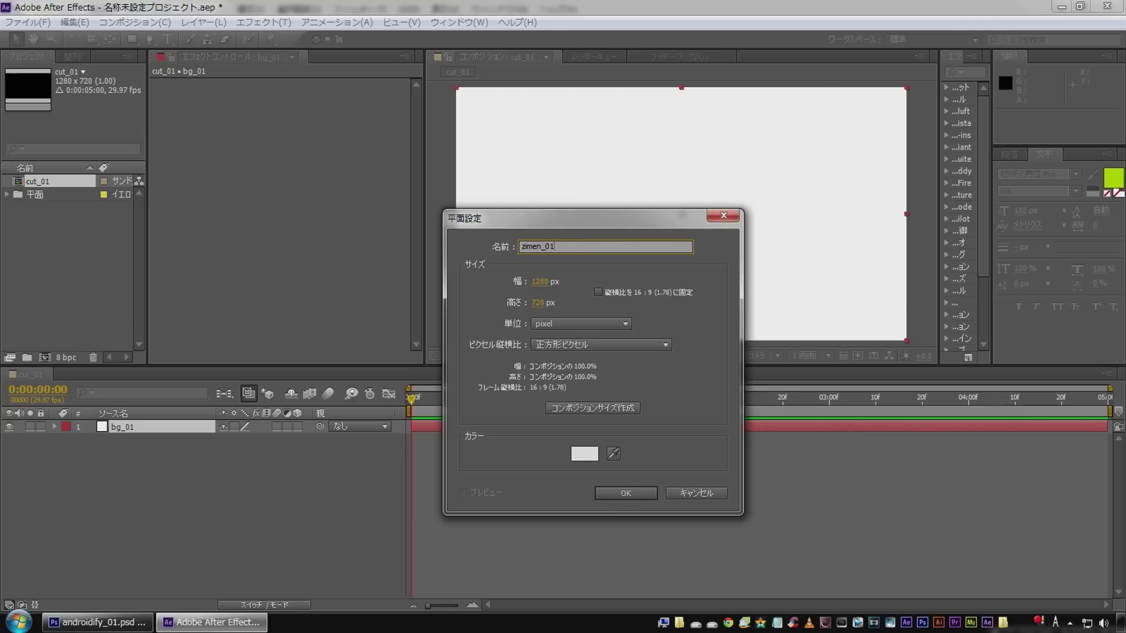
click(612, 492)
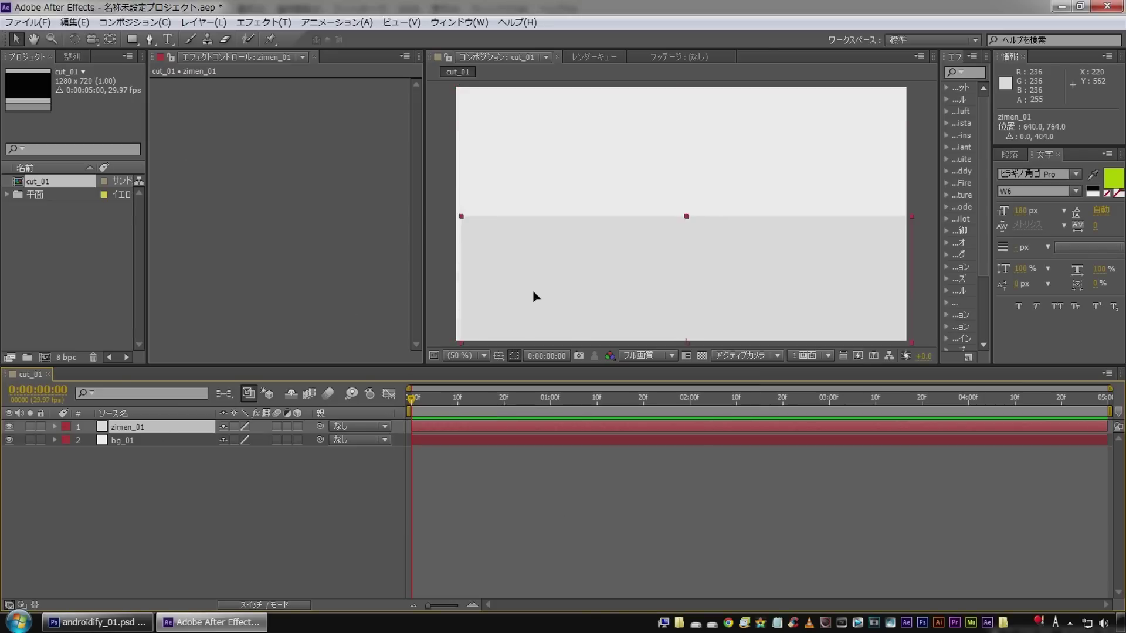
drag(529, 178, 530, 332)
click(191, 522)
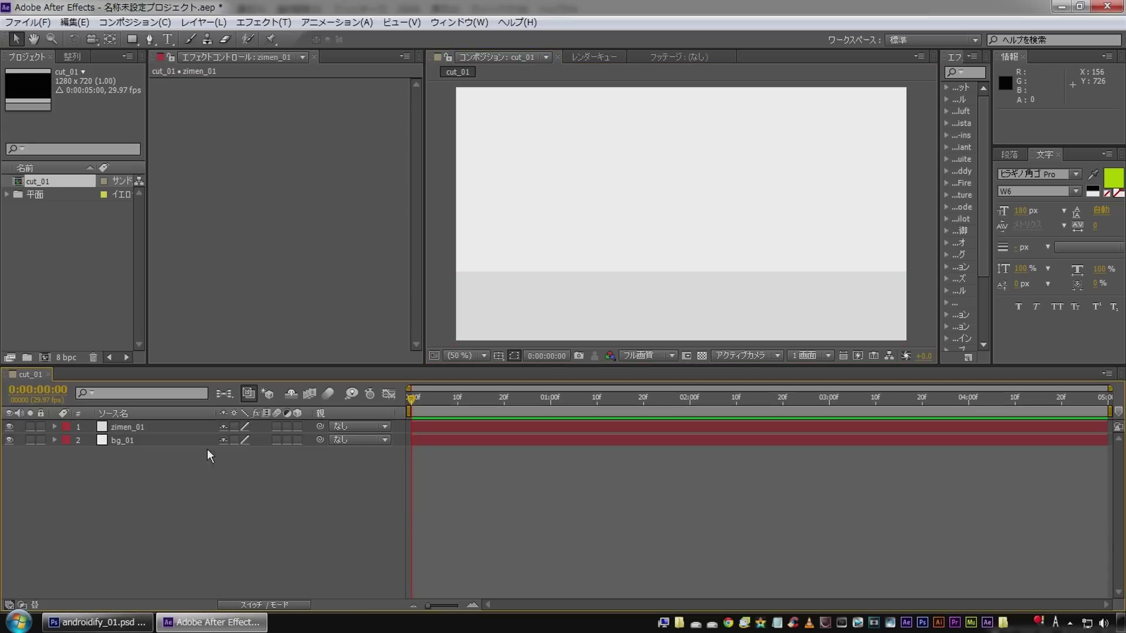
Step: Import androidify_01.psd with Import Kind set to Composition and open the androidify_01 comp
double_click(73, 241)
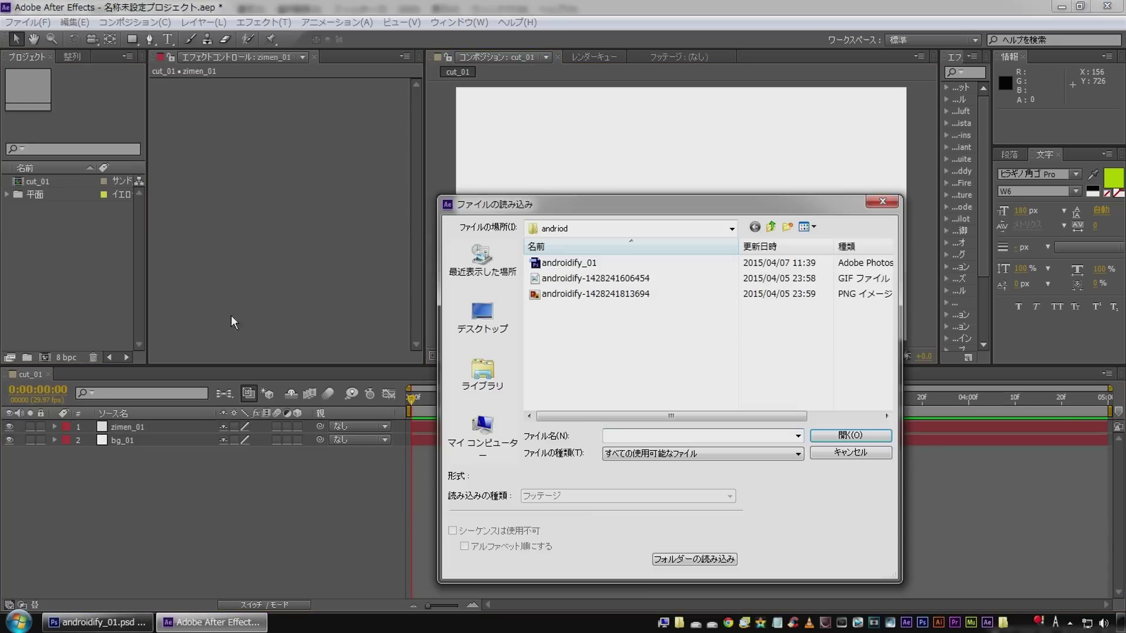
double_click(572, 262)
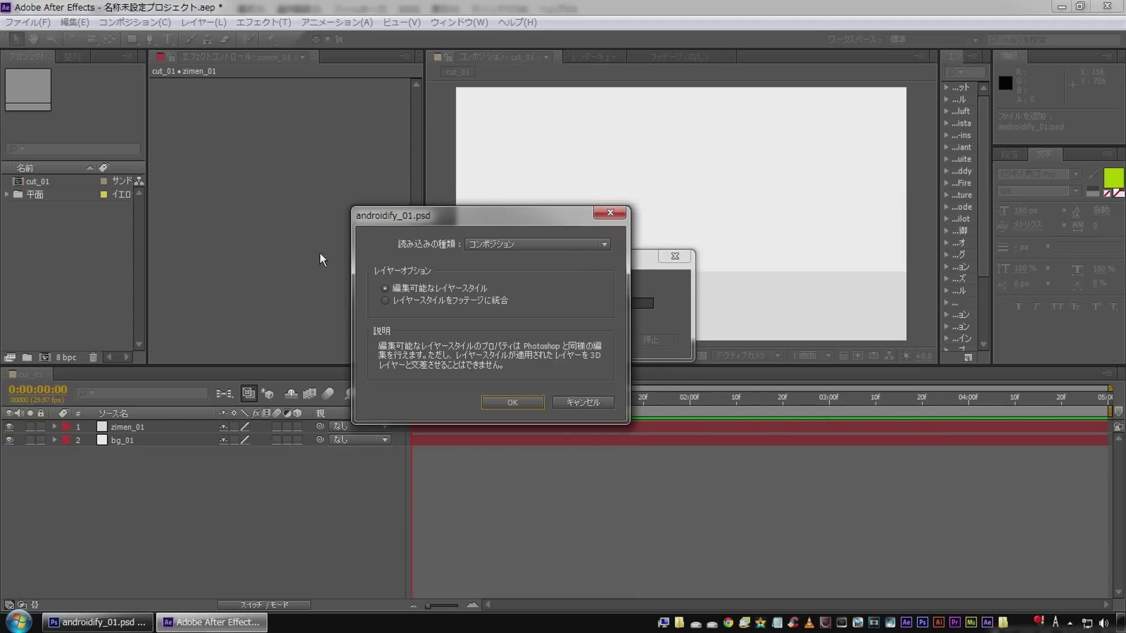
drag(470, 216, 498, 171)
click(537, 197)
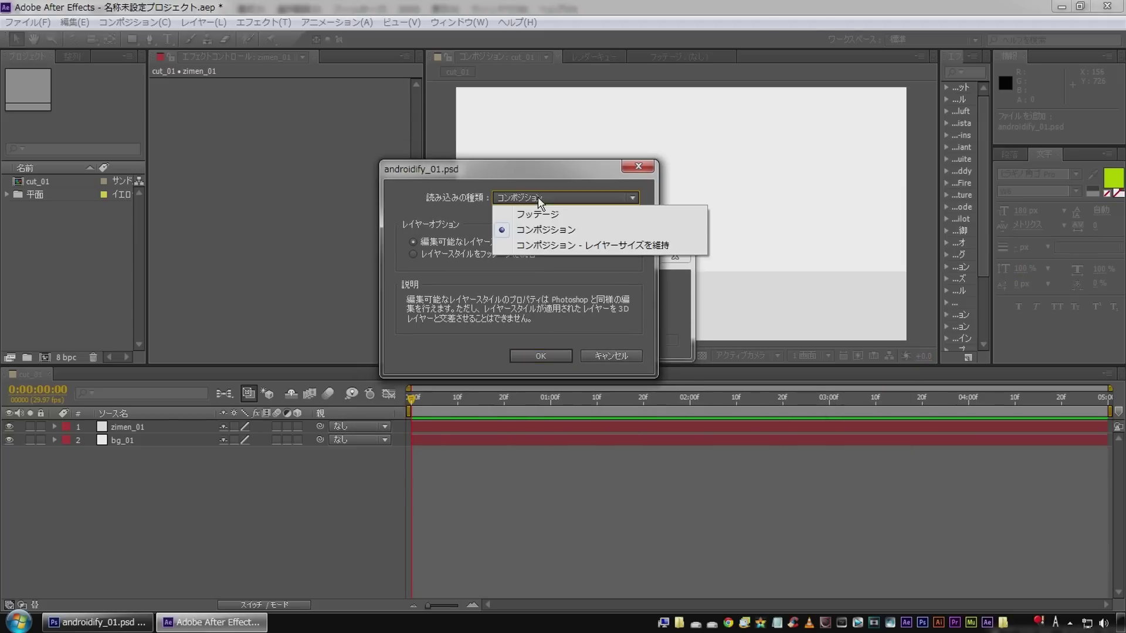
click(530, 245)
click(540, 356)
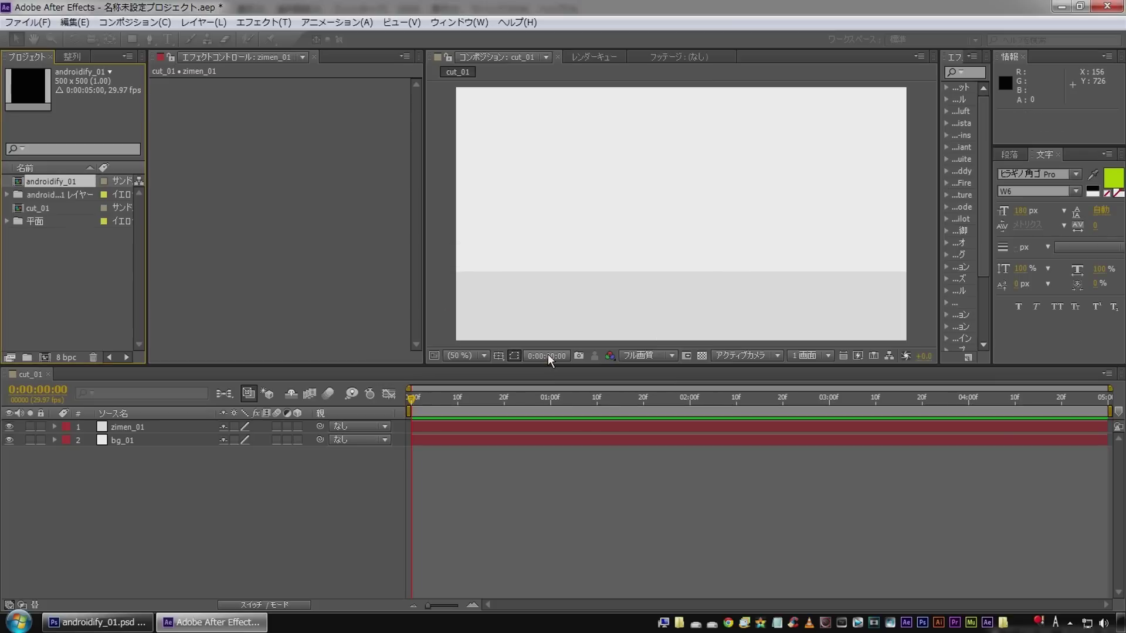
double_click(19, 183)
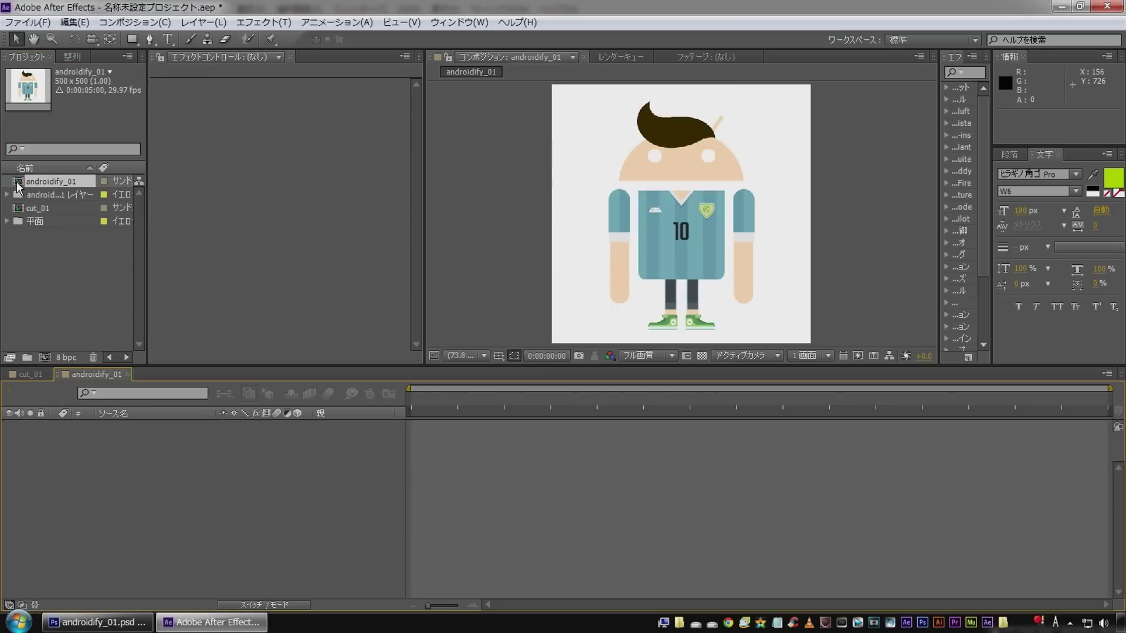
Step: Move the current time to frame 10 and delete the bg layer from androidify_01
drag(421, 400, 457, 399)
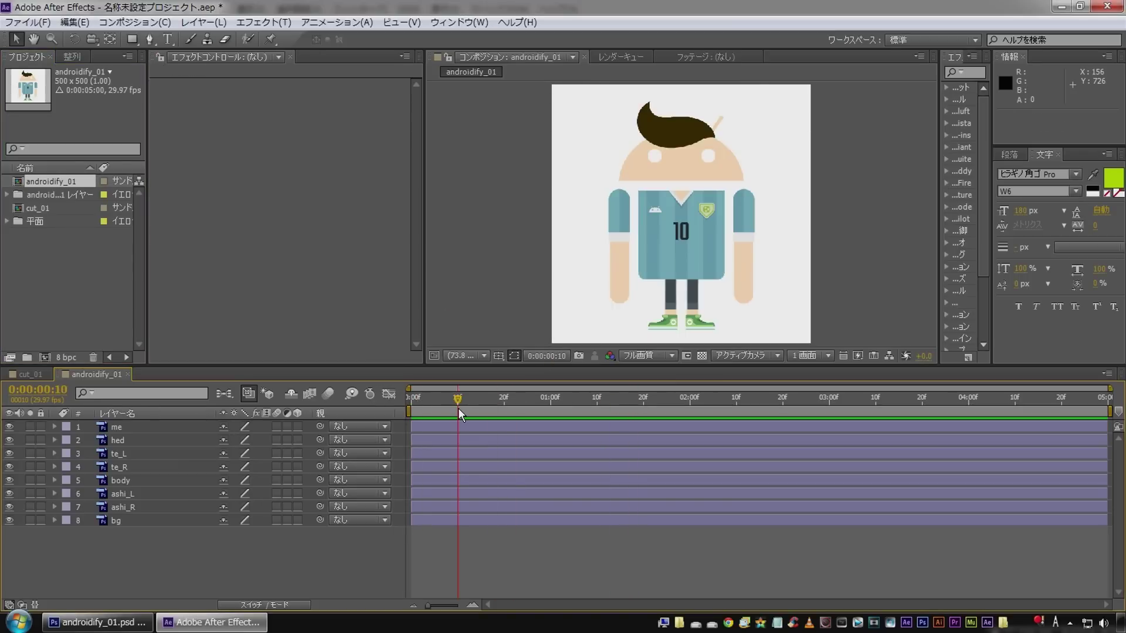
click(165, 427)
click(141, 469)
click(118, 519)
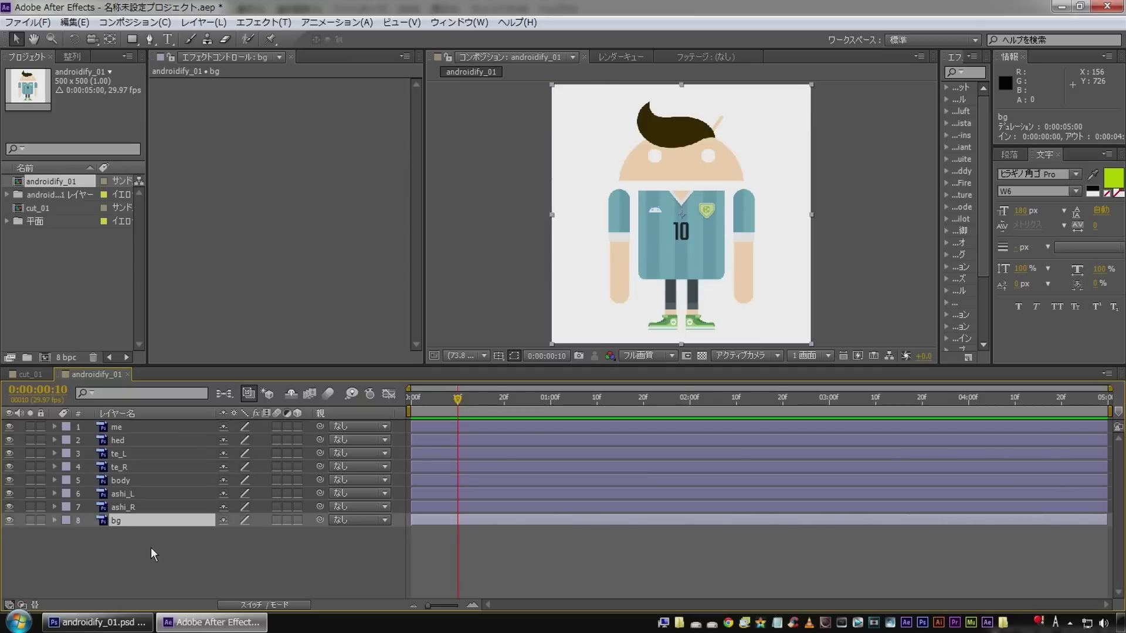
key(Delete)
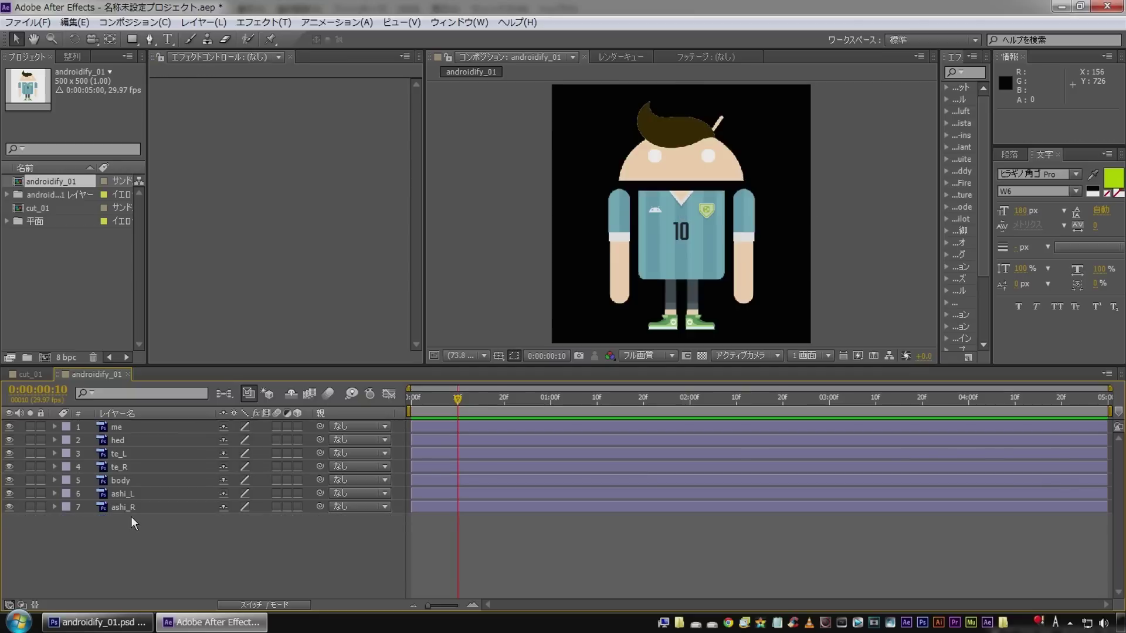
Step: Copy the seven layers me through ashi_R and paste them into cut_01
click(131, 426)
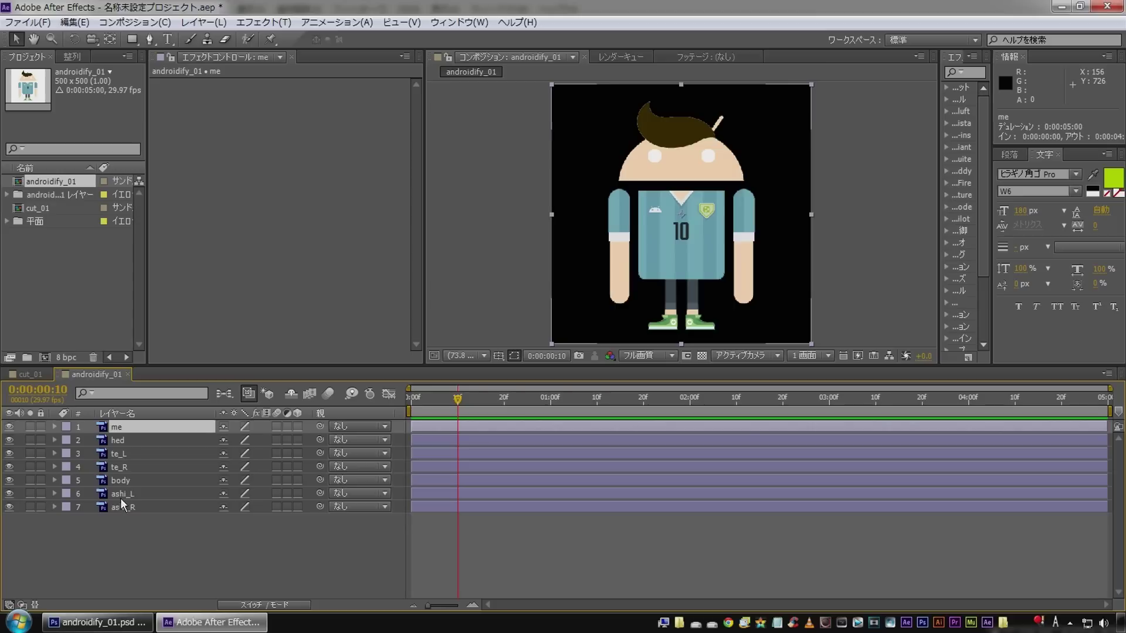
shift+click(129, 509)
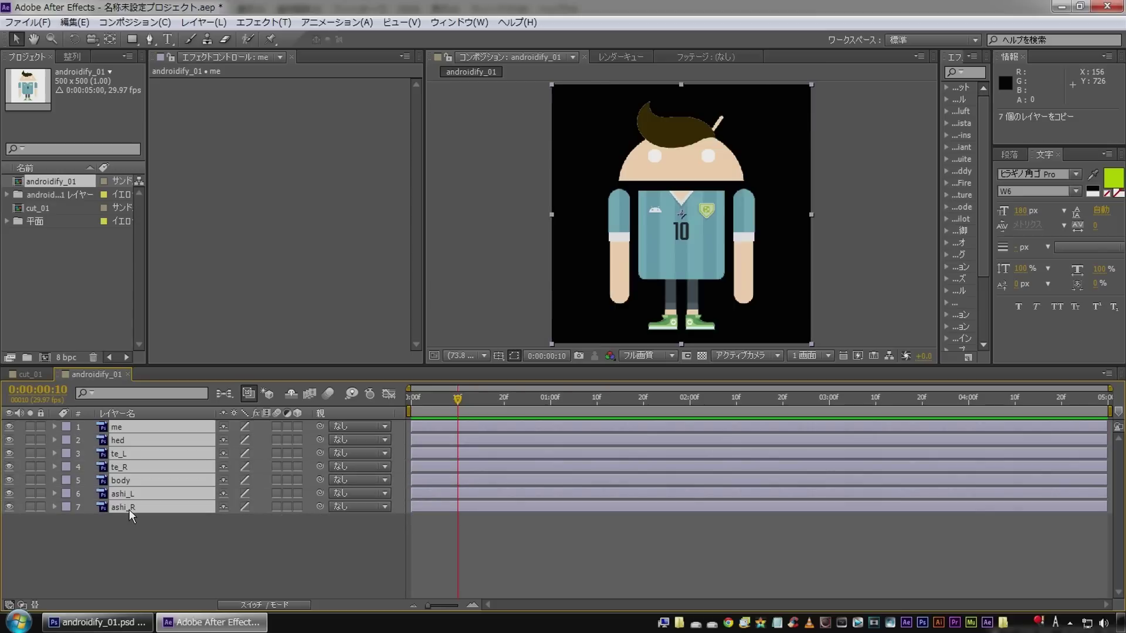
click(30, 376)
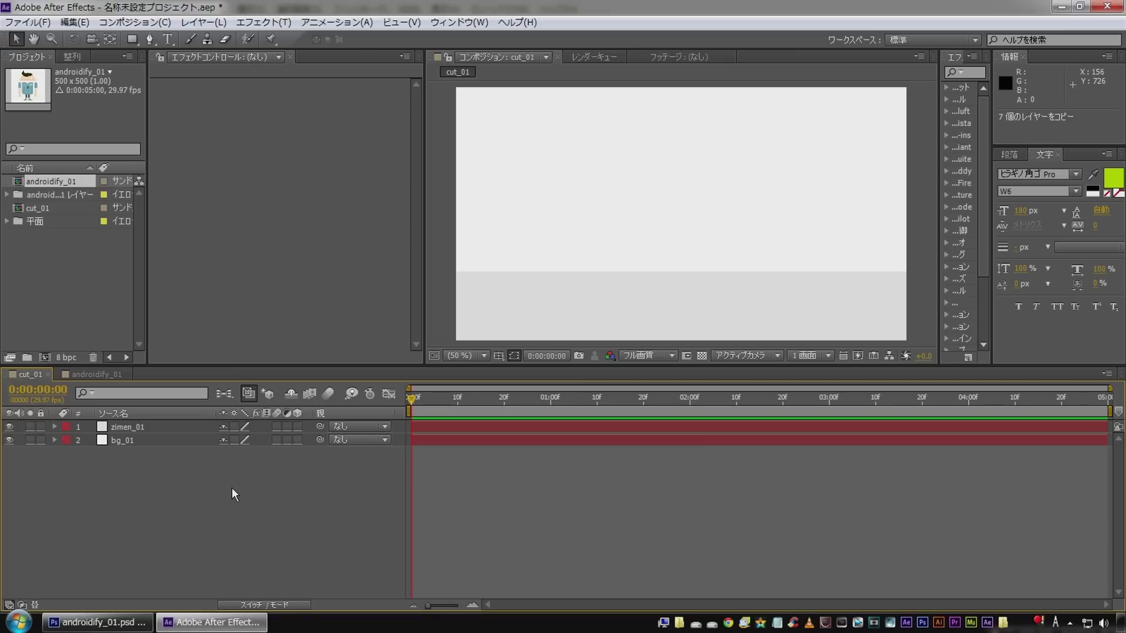
key(ctrl+v)
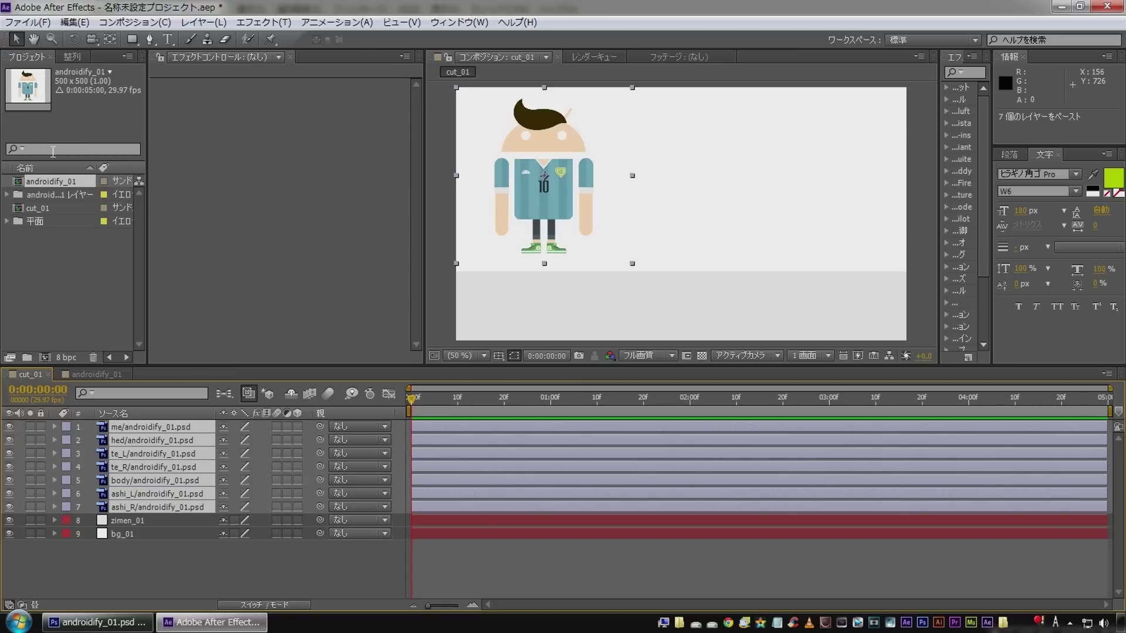
Step: Align the character layers to the composition's horizontal and vertical centre, then deselect them
click(72, 57)
click(100, 72)
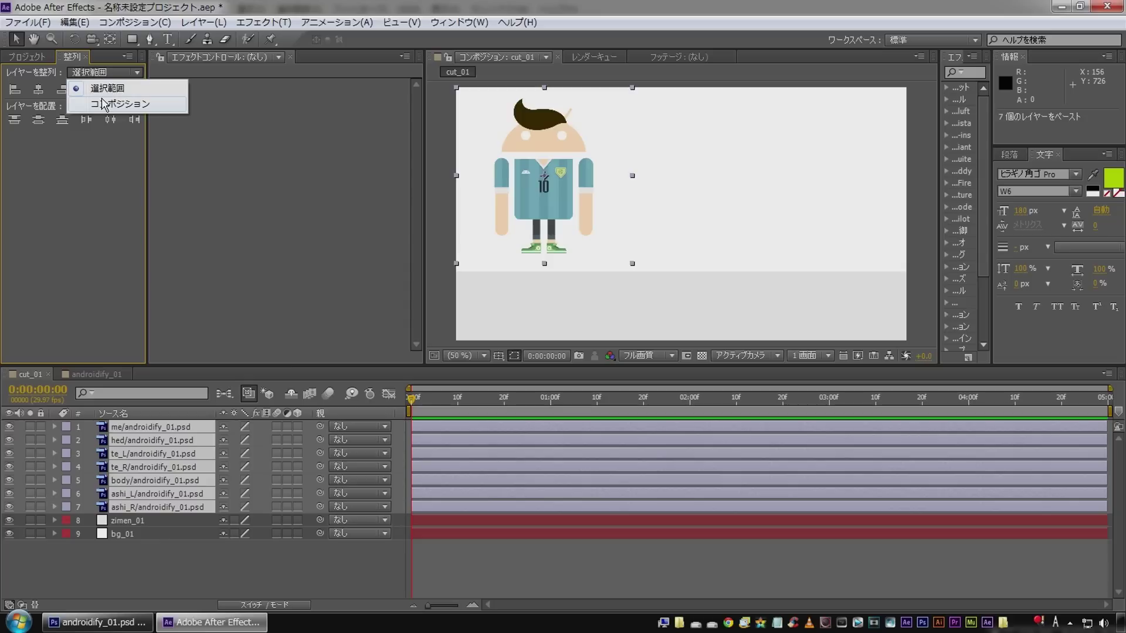
click(102, 105)
click(38, 89)
click(110, 89)
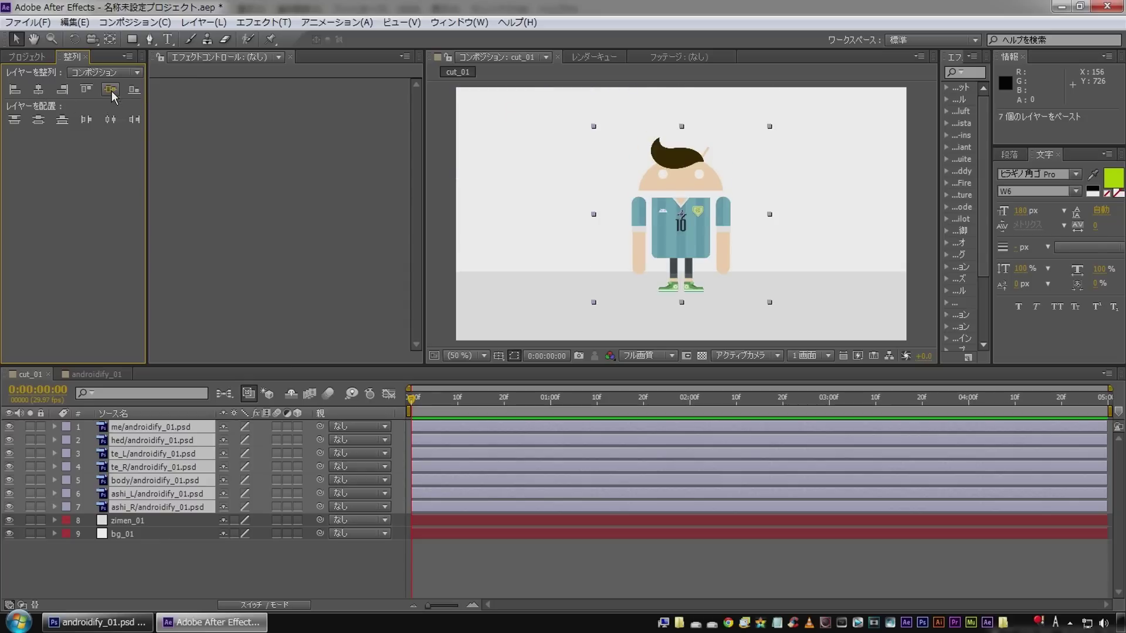
click(147, 560)
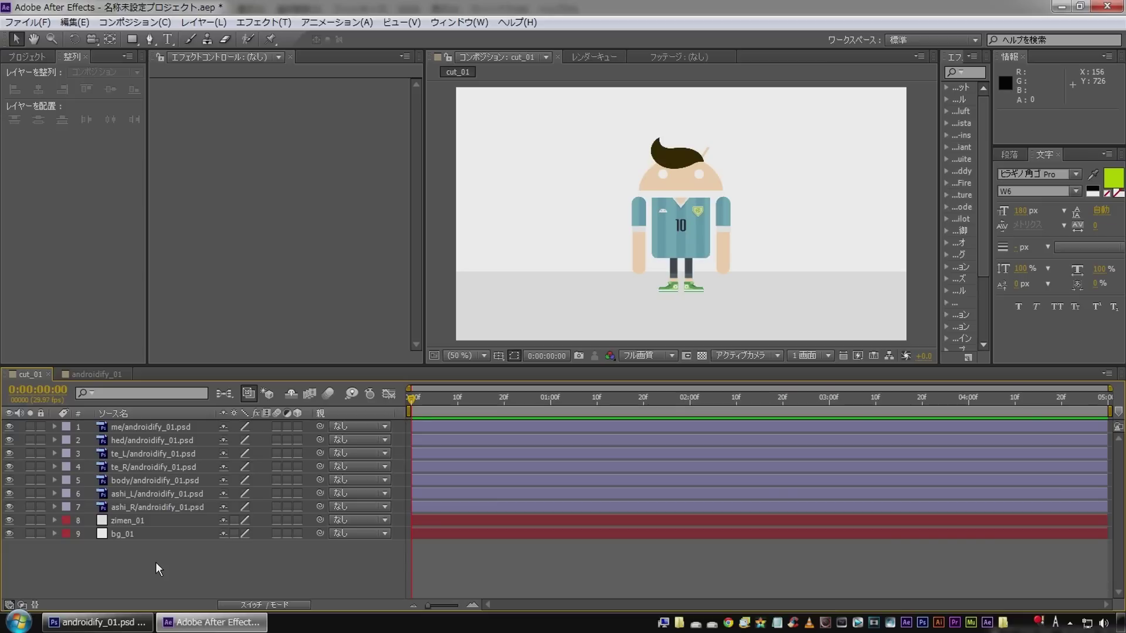
Step: Label the body layer green and parent both legs, ashi_L and ashi_R, to body
click(146, 480)
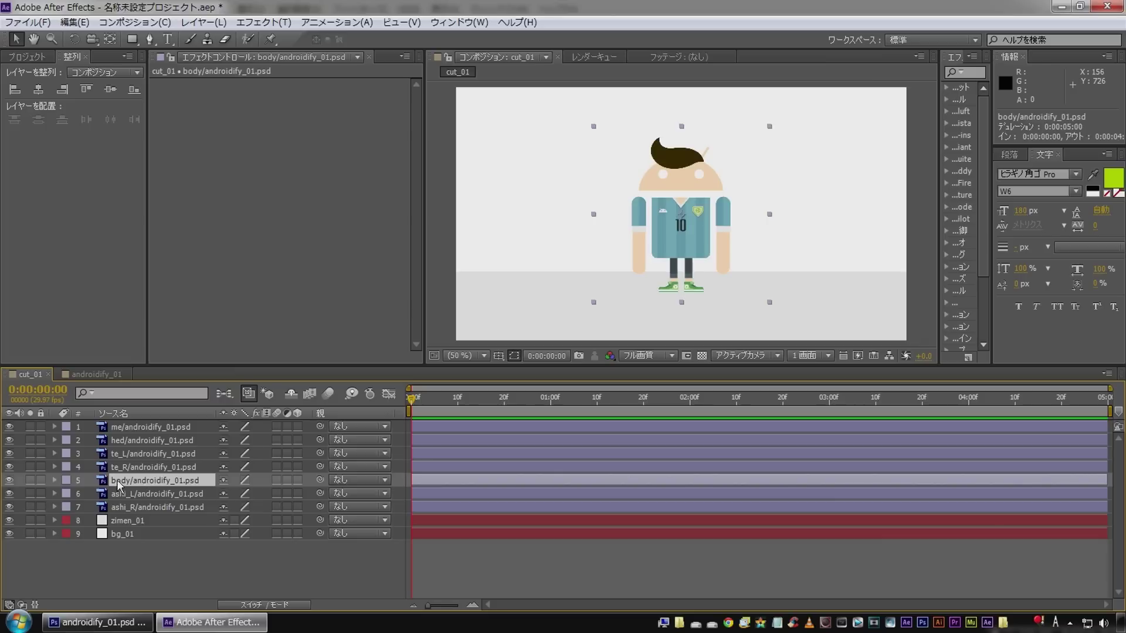
click(66, 479)
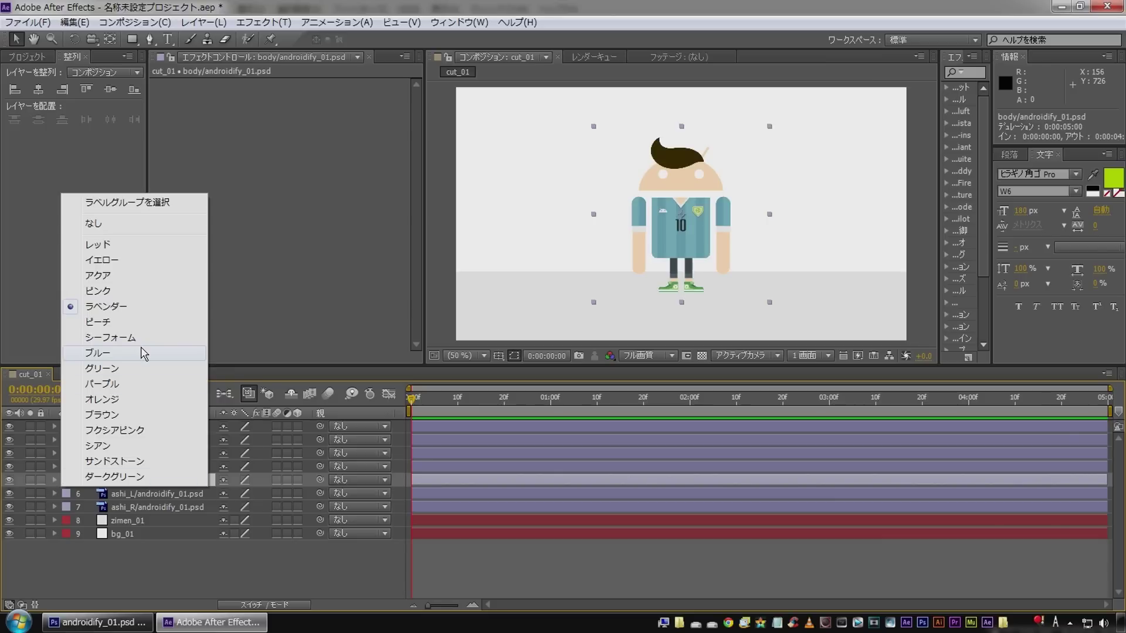
click(134, 367)
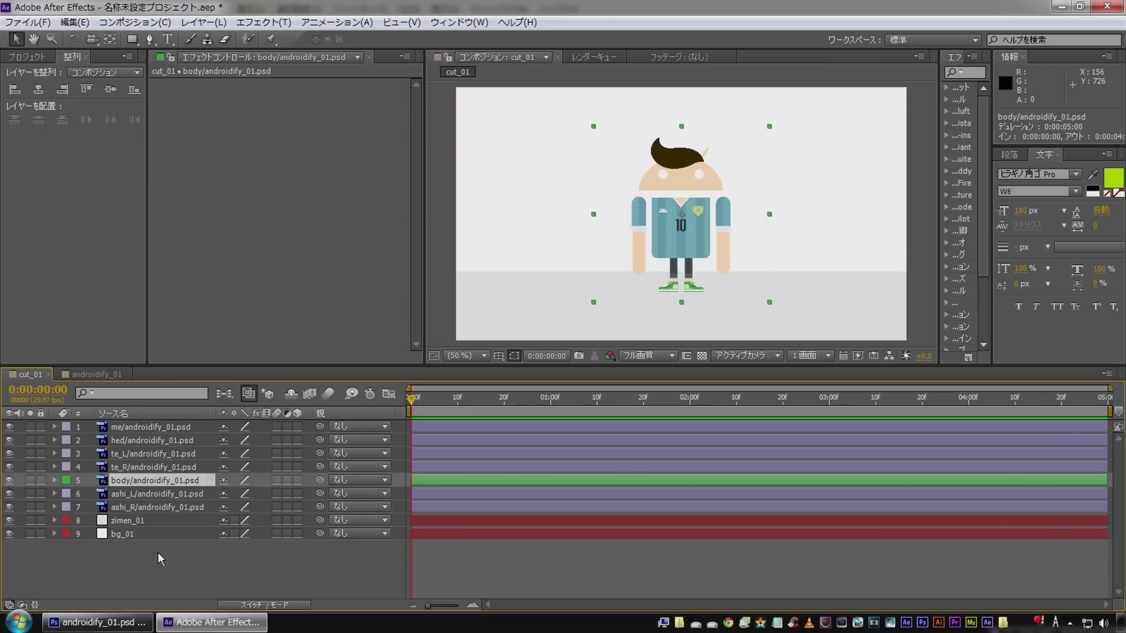
click(121, 568)
click(162, 494)
shift+click(153, 507)
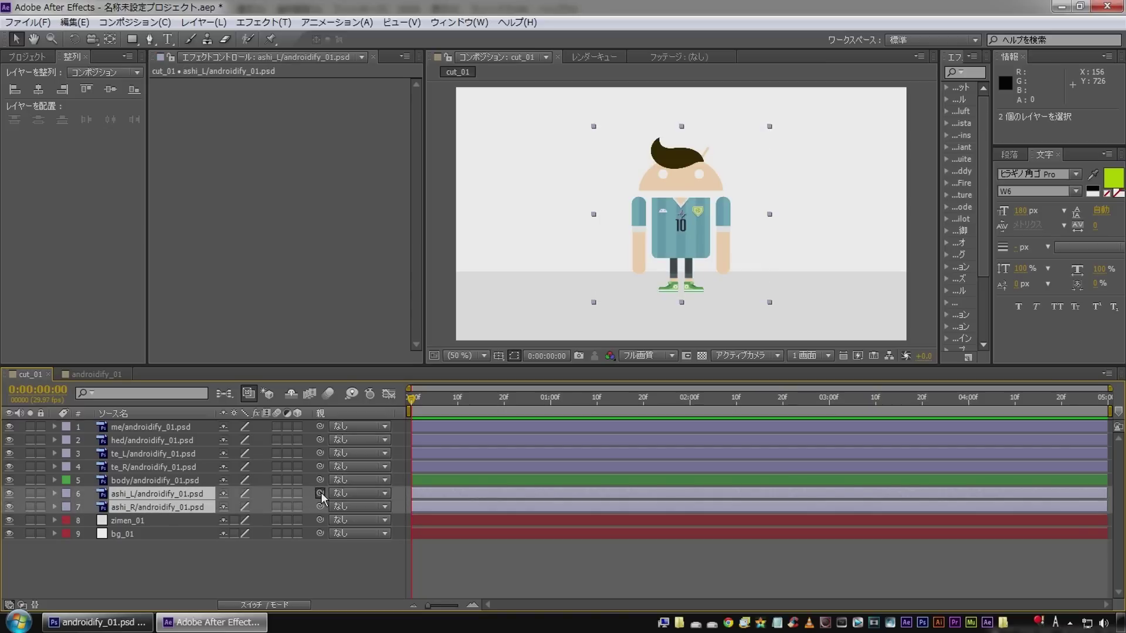
drag(320, 494, 133, 481)
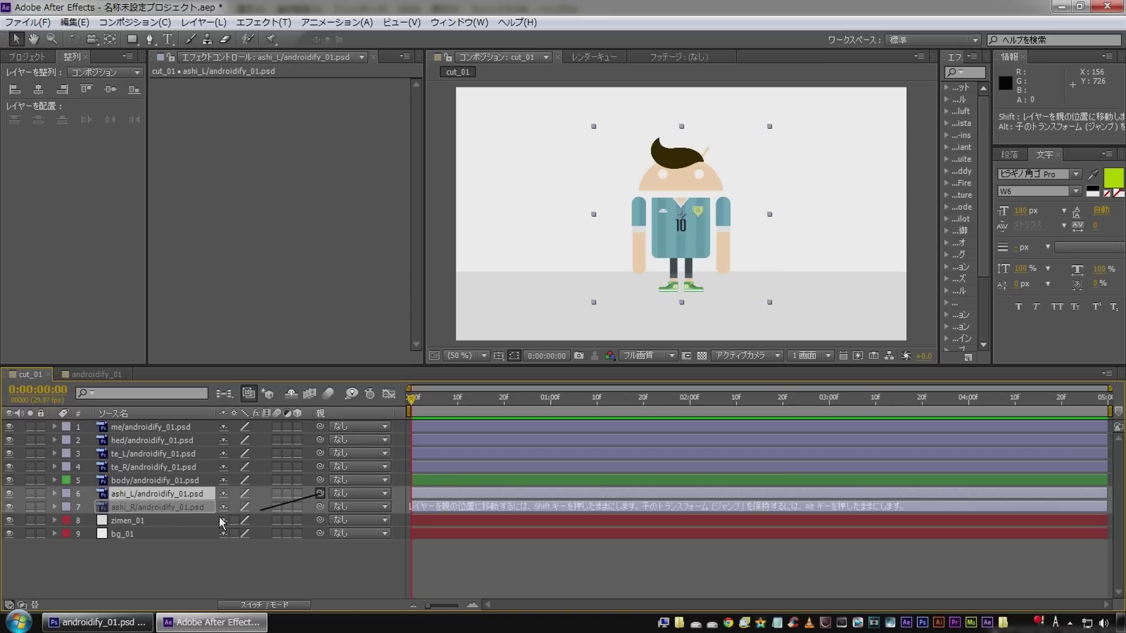
Step: Label arms te_L and te_R fuchsia and parent both to body
click(139, 469)
shift+click(144, 455)
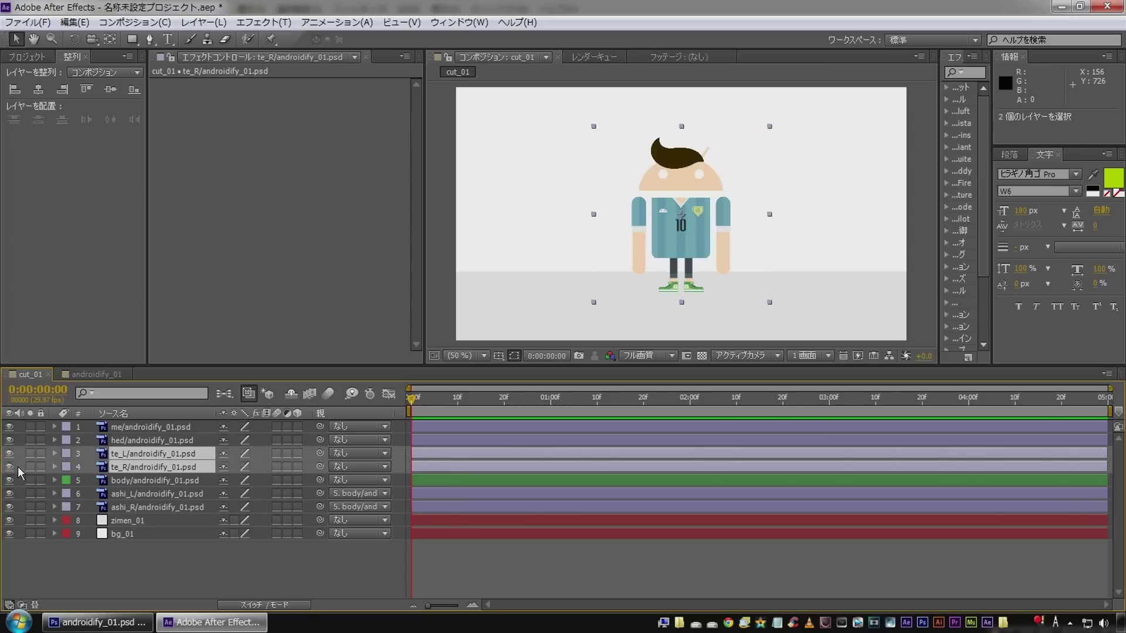
click(66, 457)
click(130, 403)
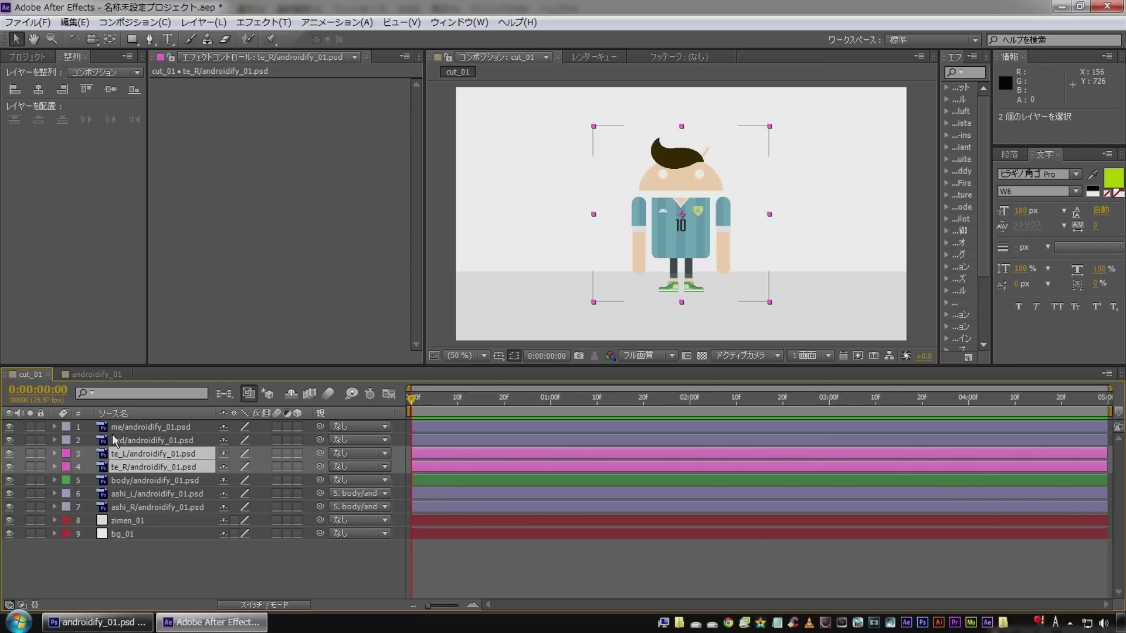
drag(320, 455, 139, 482)
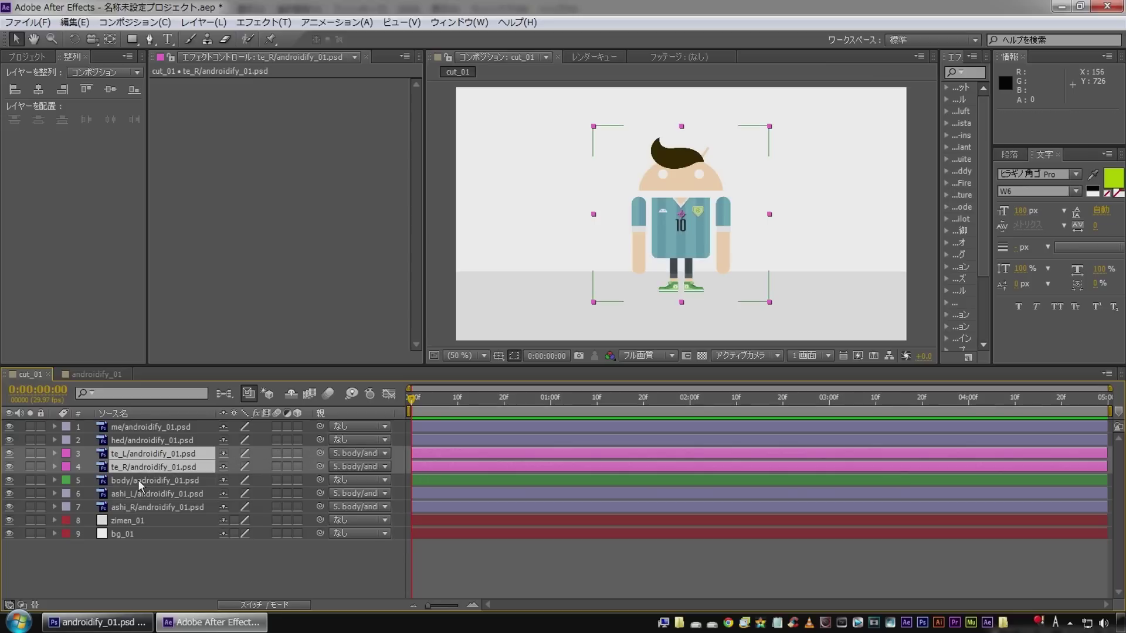
Step: Parent the hed head layer to body
click(152, 441)
click(10, 440)
click(9, 440)
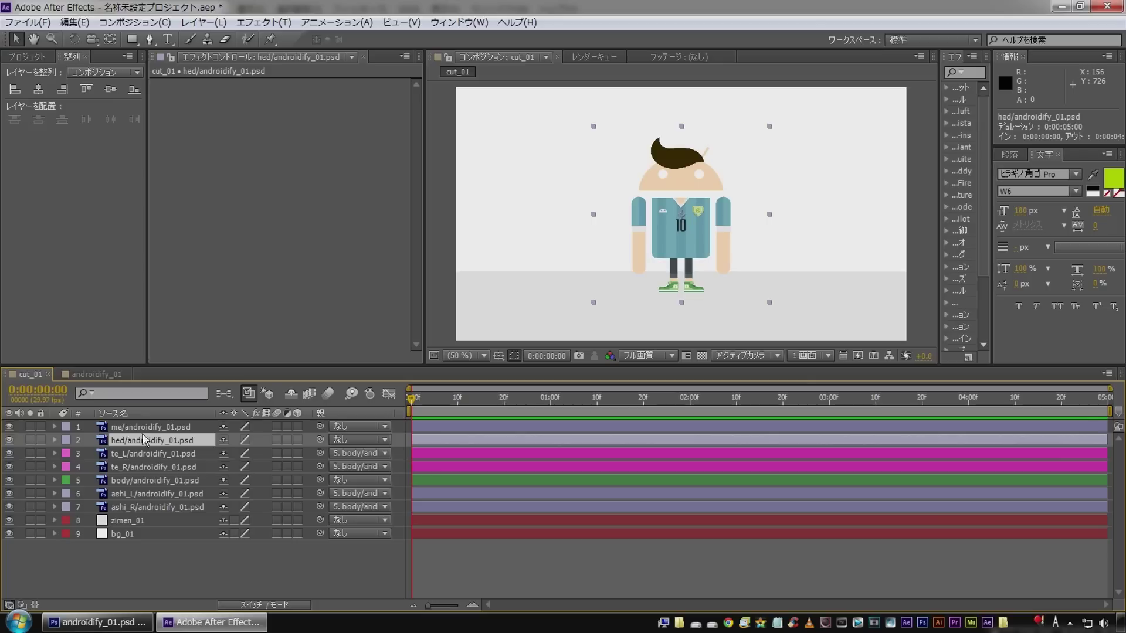
click(66, 440)
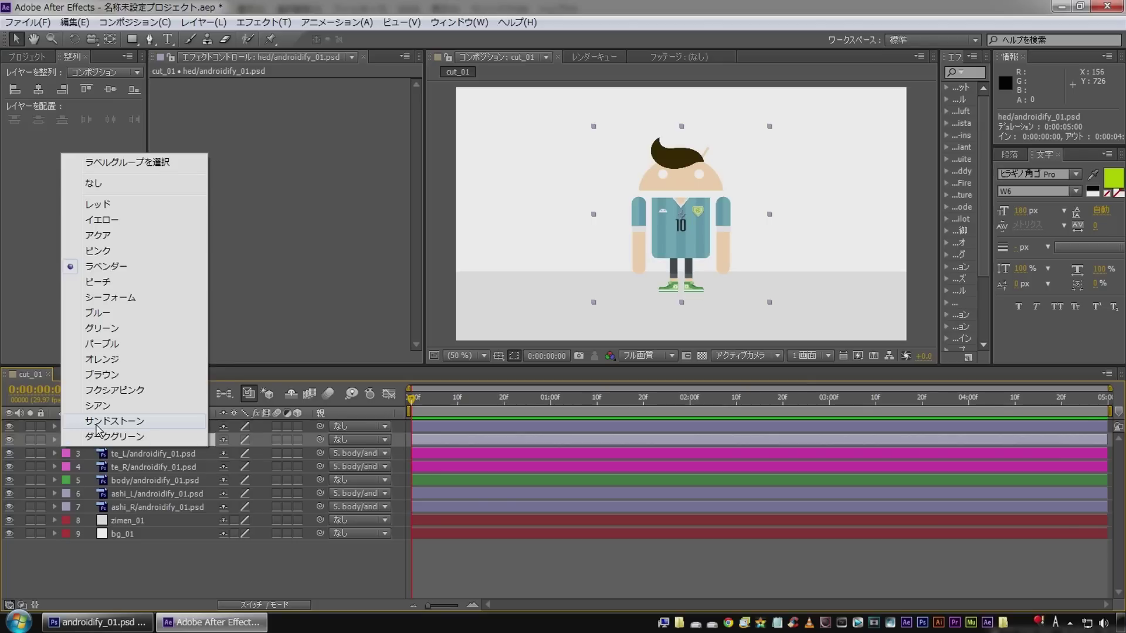
click(94, 429)
drag(319, 441, 154, 481)
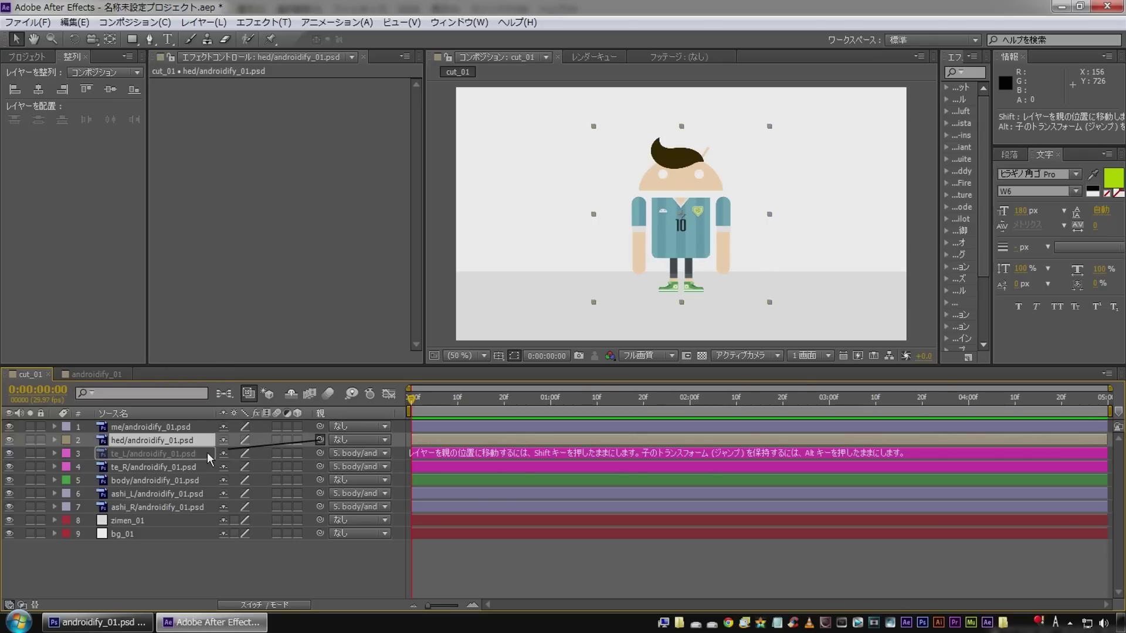
Step: Parent the me eye layer to hed and recolour hed's label cyan
click(142, 427)
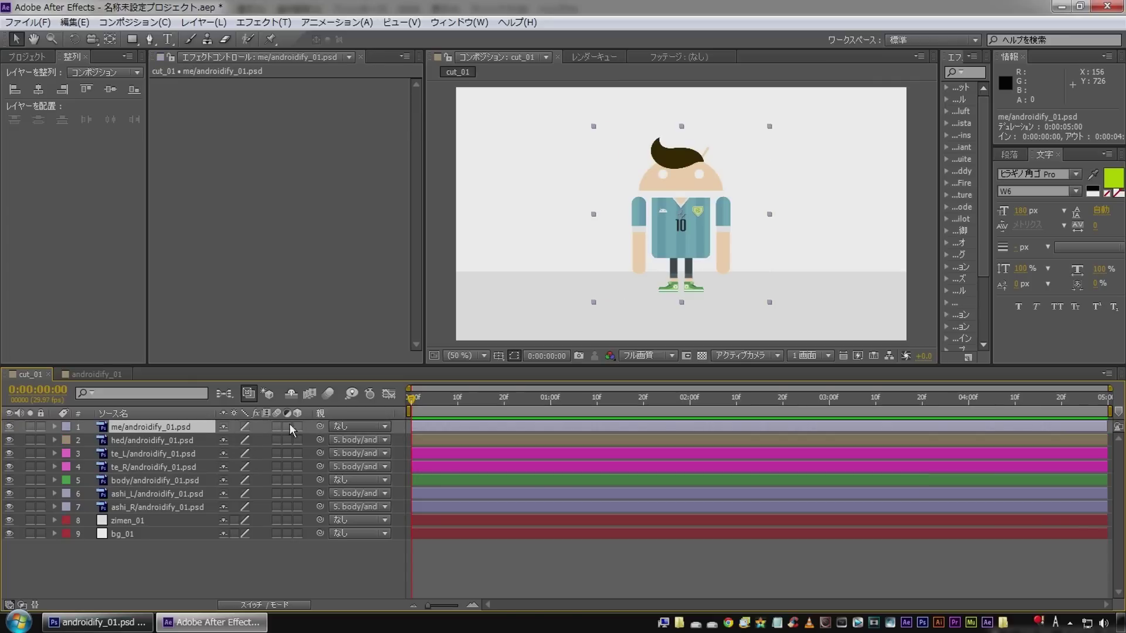
drag(320, 426, 149, 441)
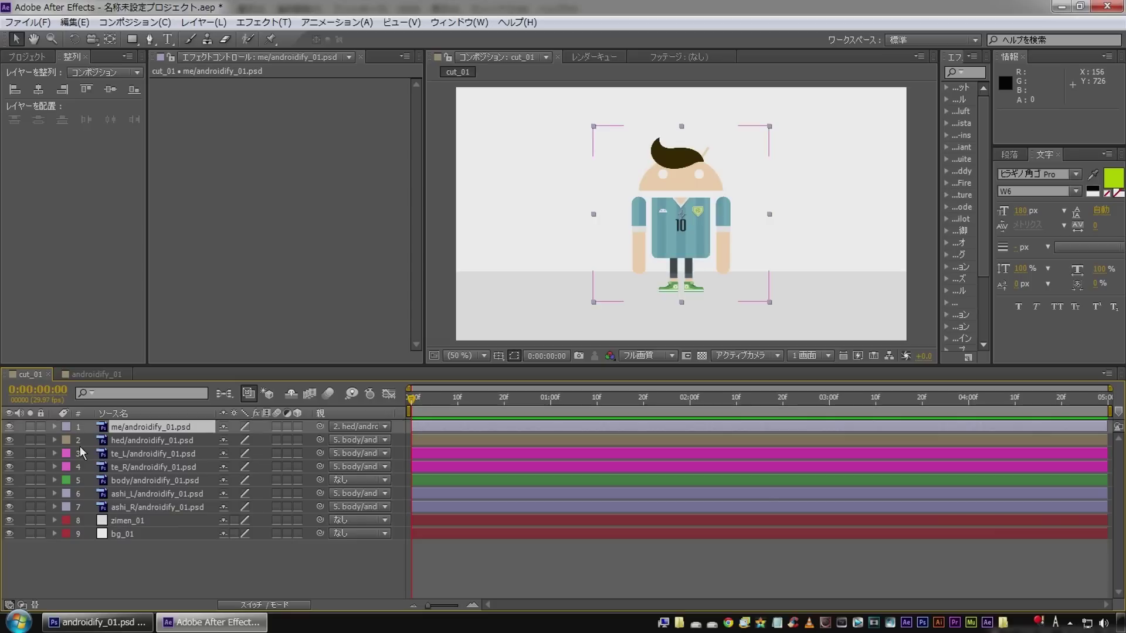
click(66, 440)
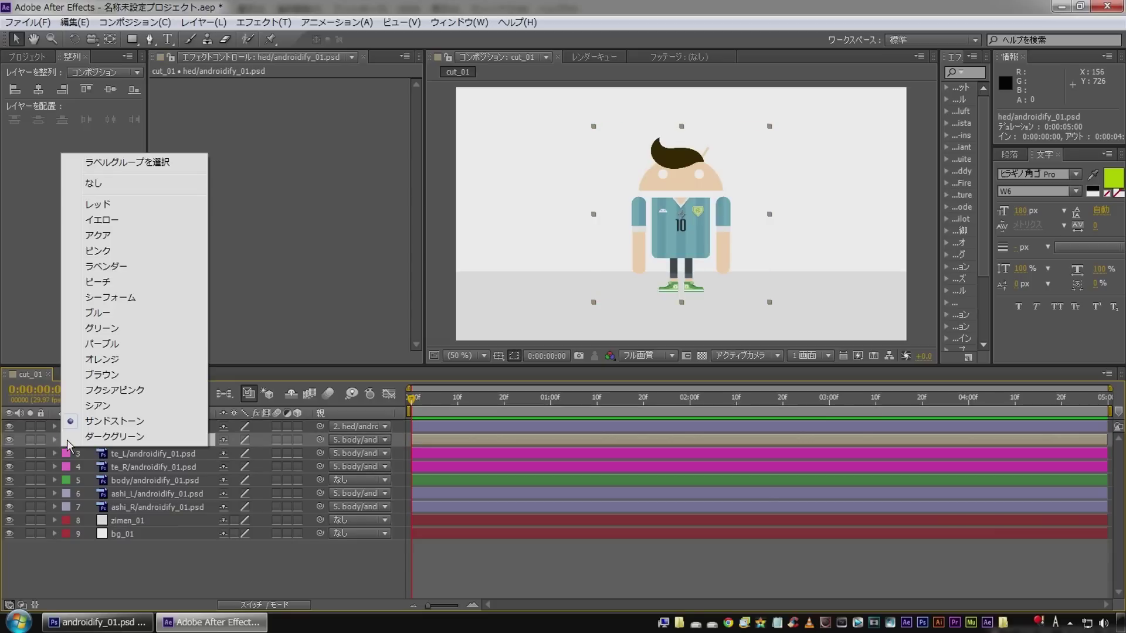
click(113, 407)
click(183, 558)
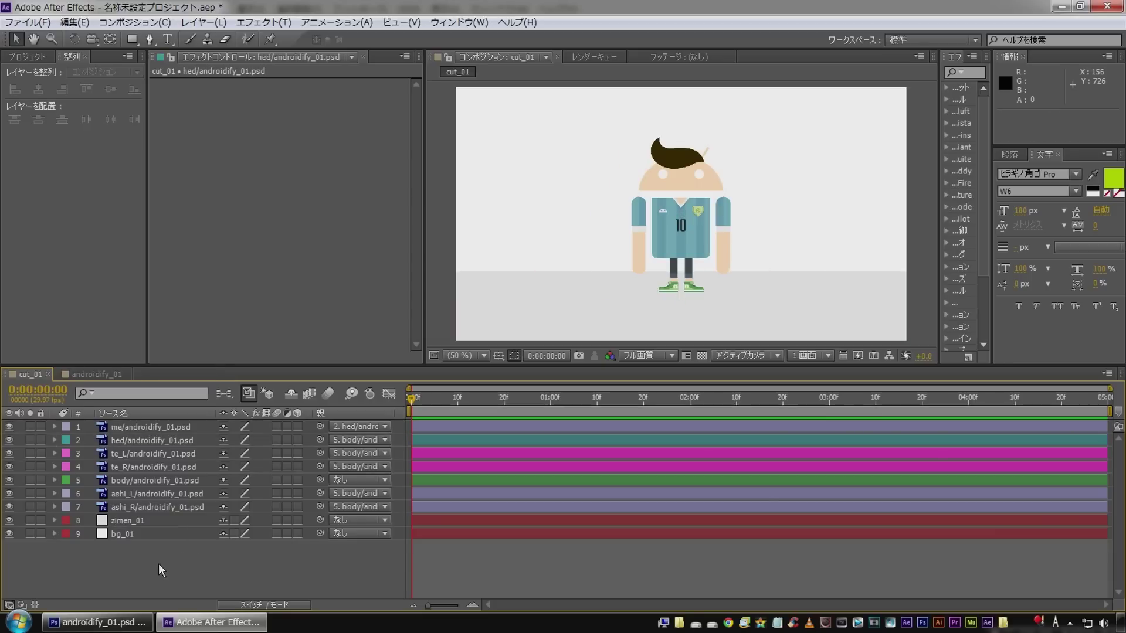
right_click(161, 569)
Step: Add a null object named move and make it the parent of body
mouse_move(335, 410)
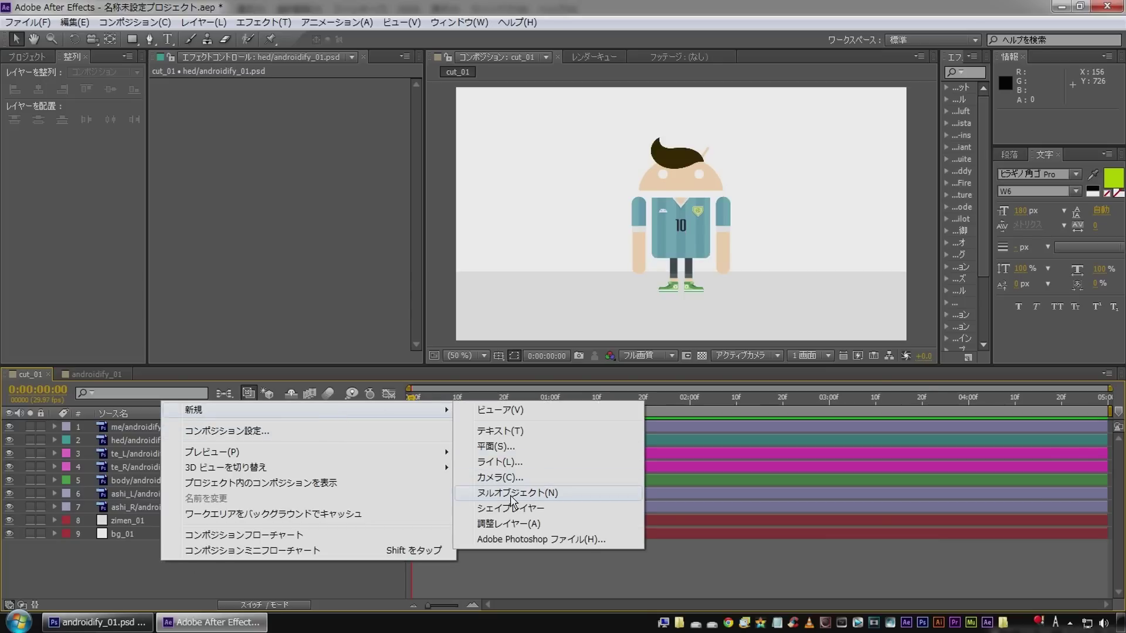
click(535, 502)
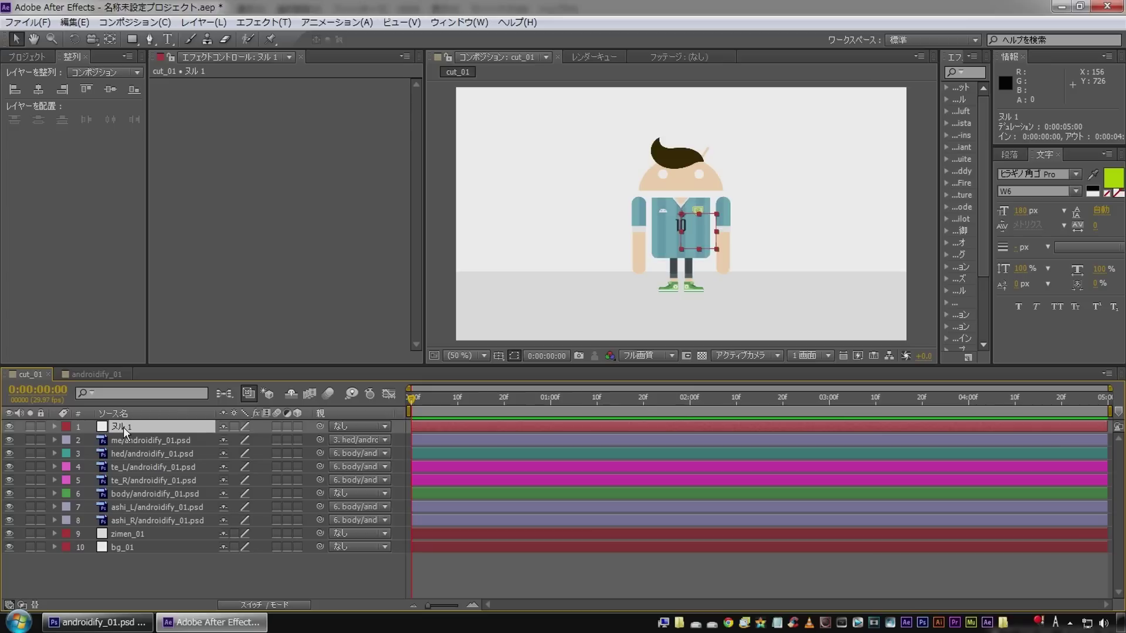
key(Return)
text(move)
key(Return)
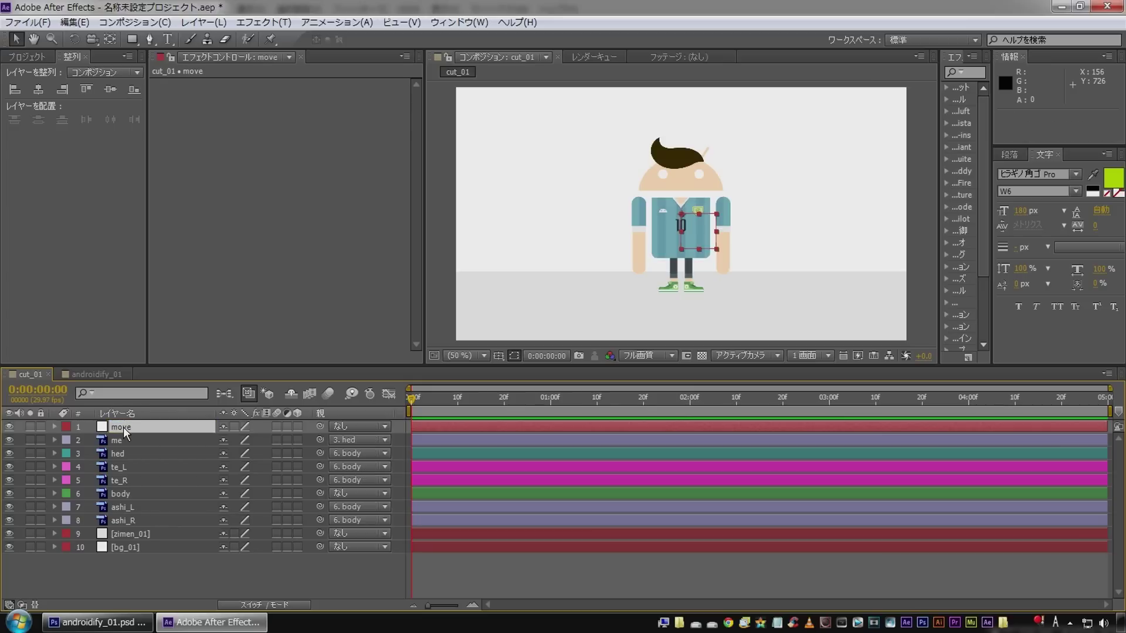
click(120, 494)
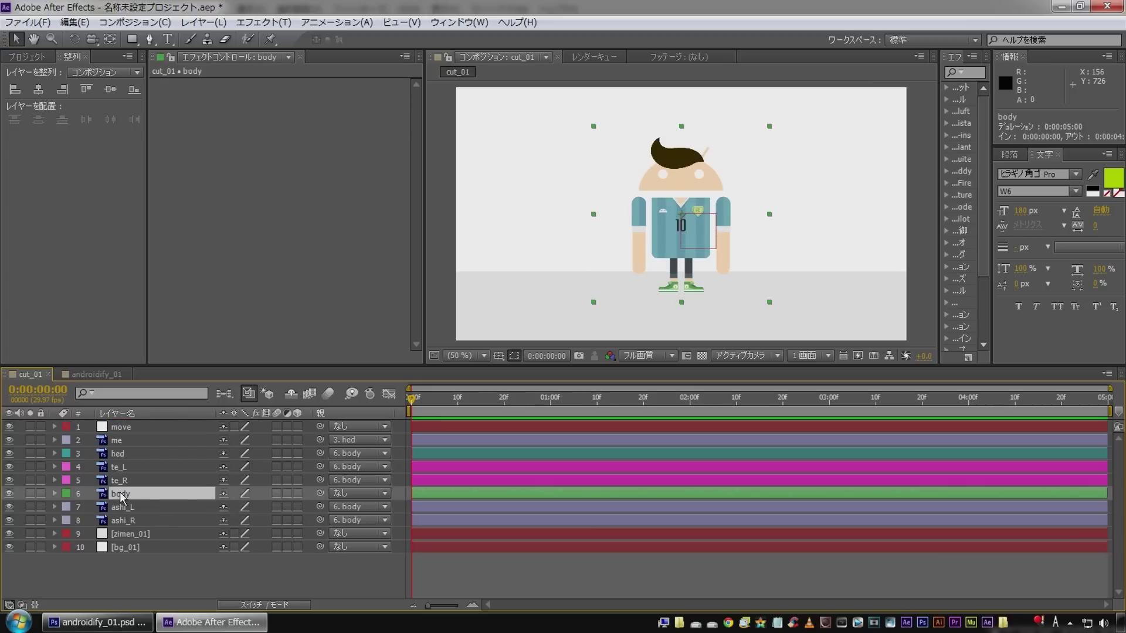
drag(320, 493, 128, 431)
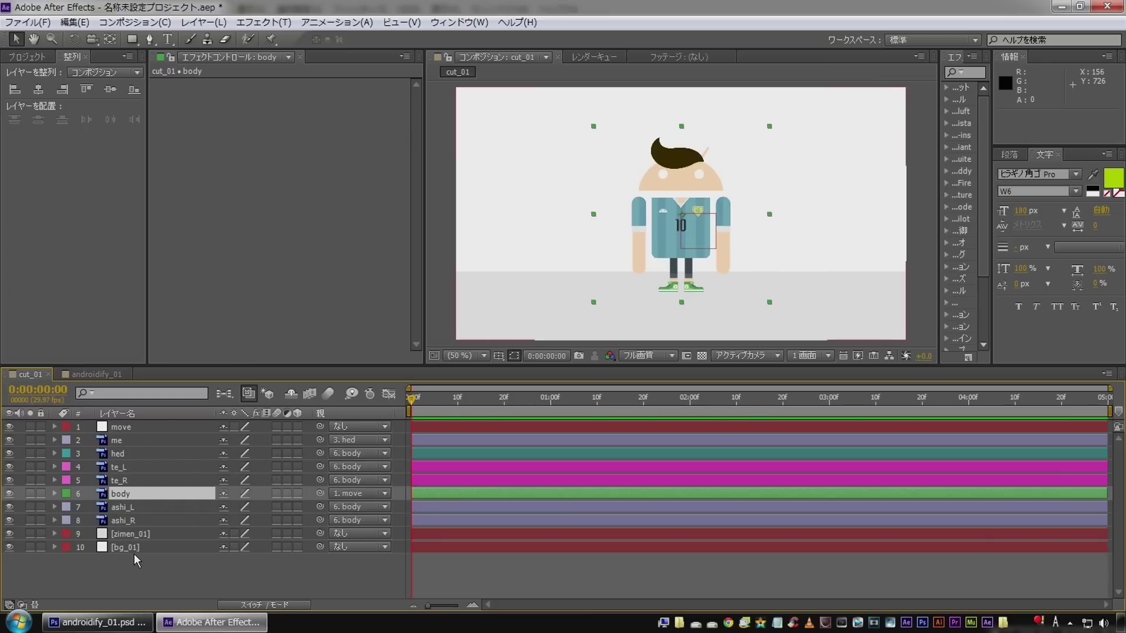
click(124, 572)
Step: Test the move null's scale (119%) and position, undo both, then hide the null
click(138, 427)
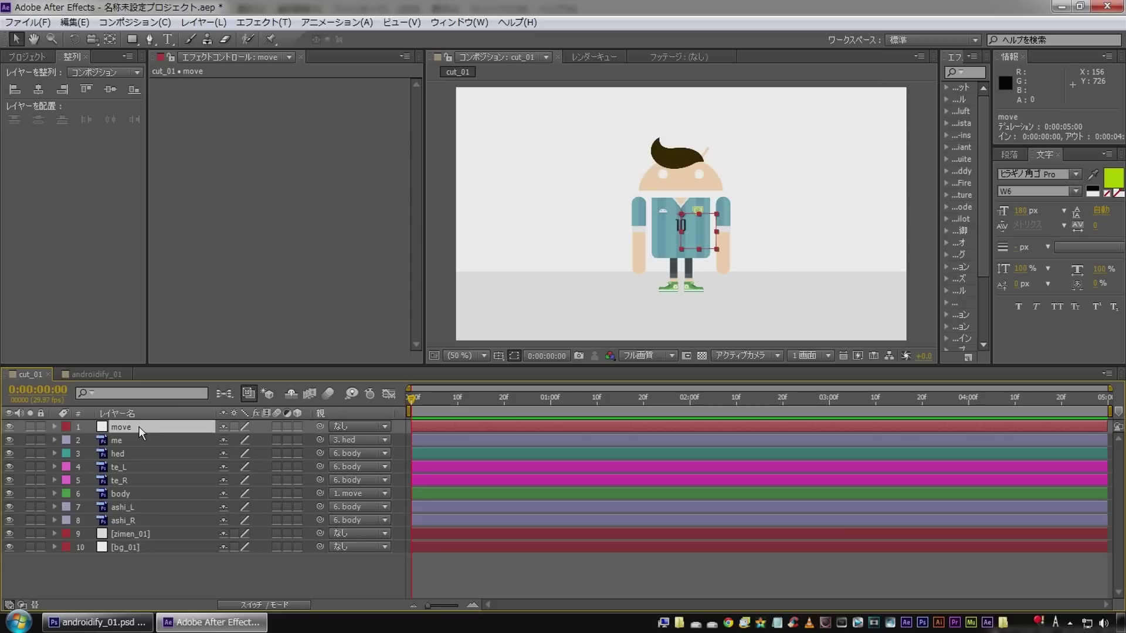
key(s)
drag(242, 440, 253, 439)
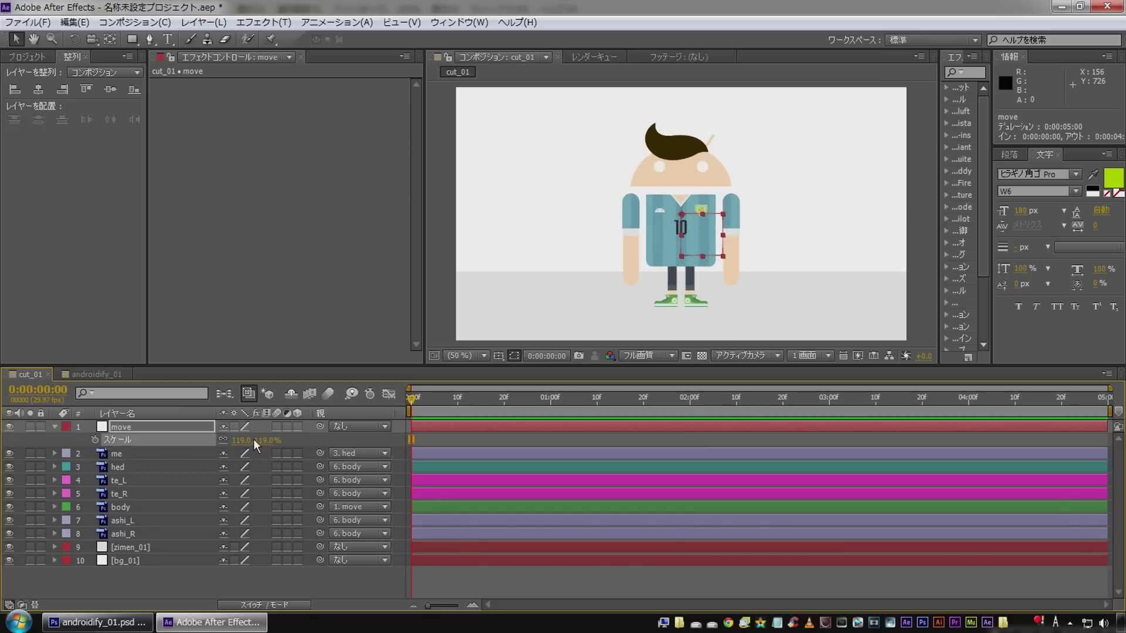
key(ctrl+z)
key(p)
mouse_move(229, 441)
mouse_down()
mouse_move(405, 444)
mouse_move(274, 441)
mouse_up()
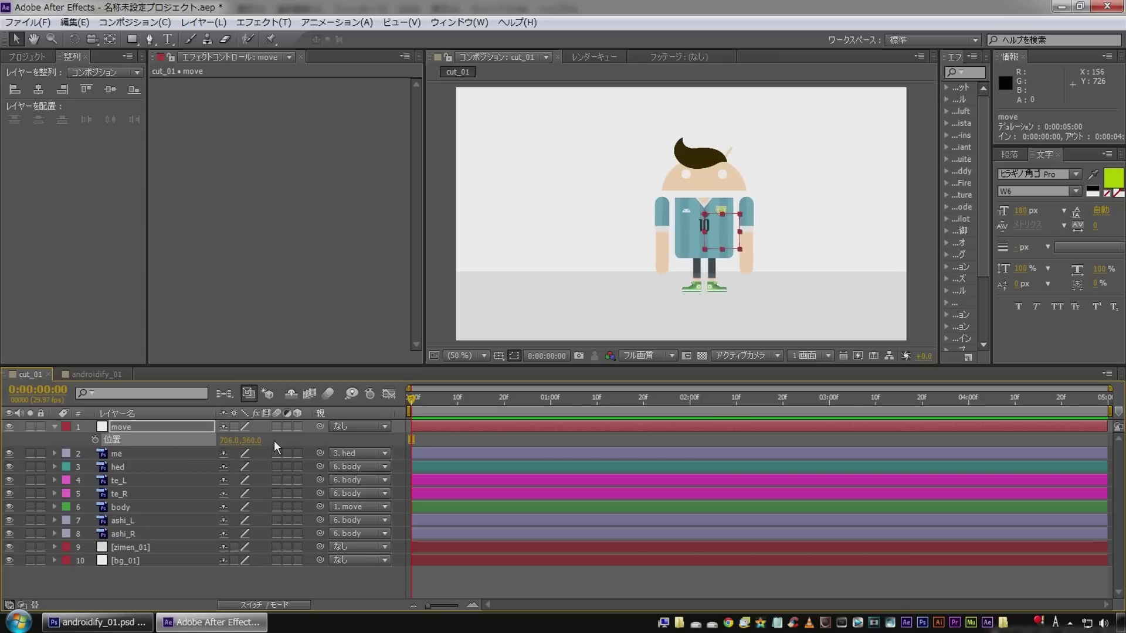
key(ctrl+z)
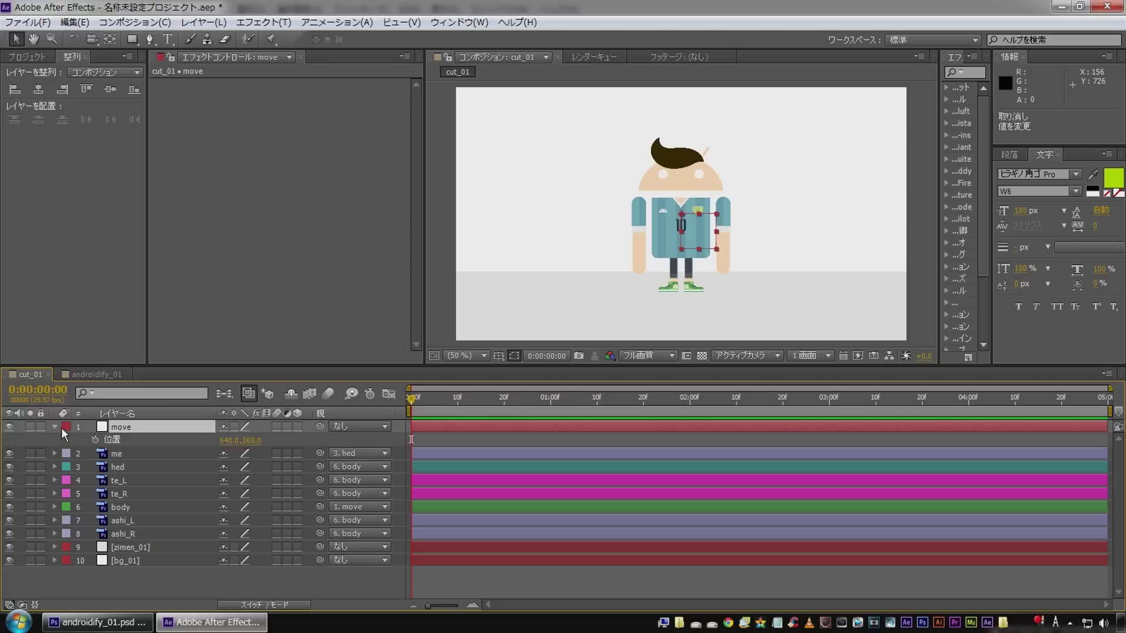
click(55, 427)
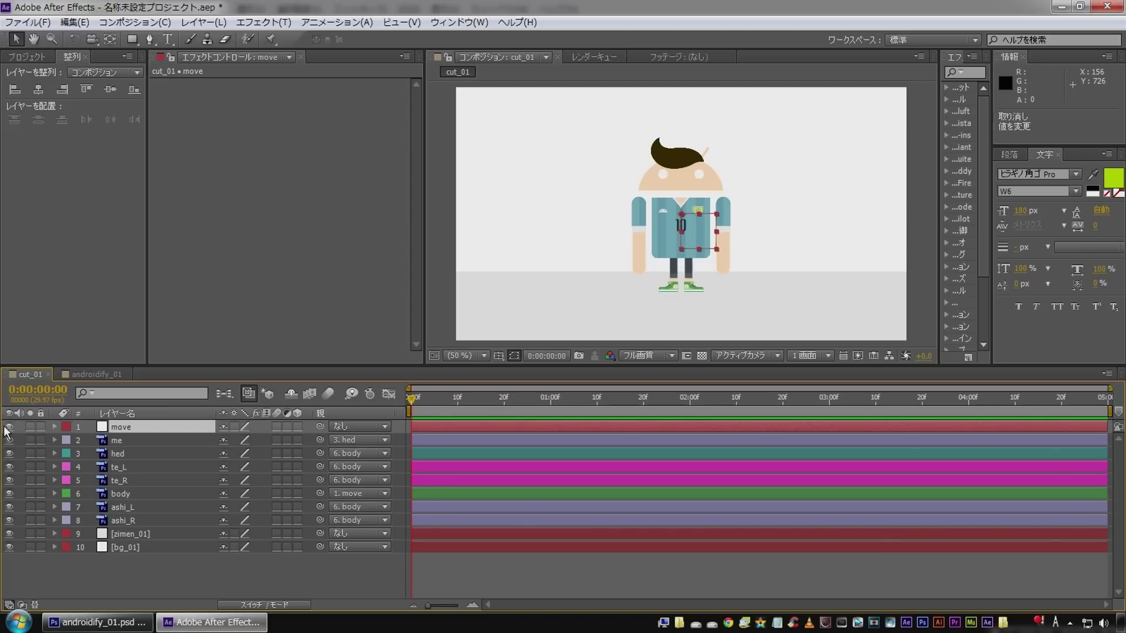
click(9, 427)
Step: Raise the me and hed anchor points up into the head with the Pan Behind tool
click(124, 441)
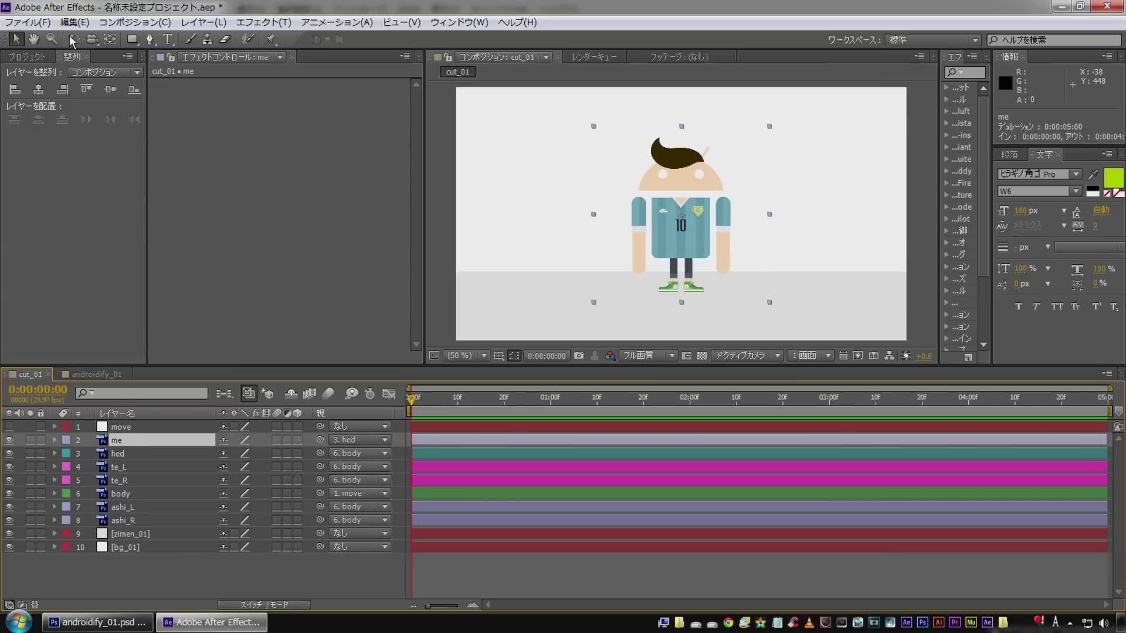
click(109, 40)
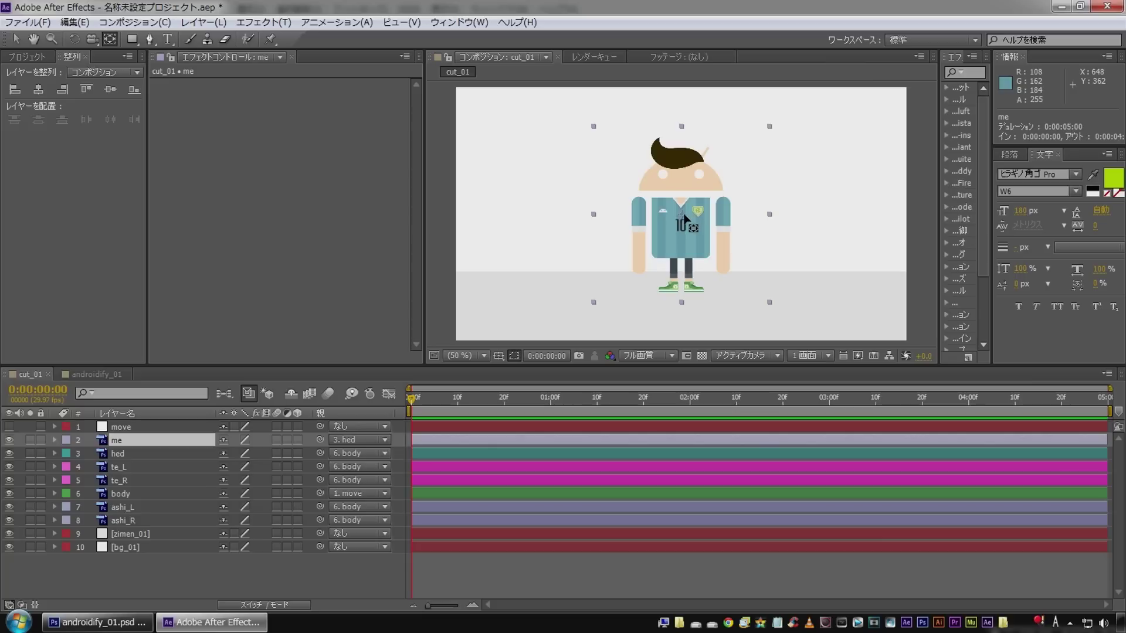
drag(685, 220, 681, 174)
key(period)
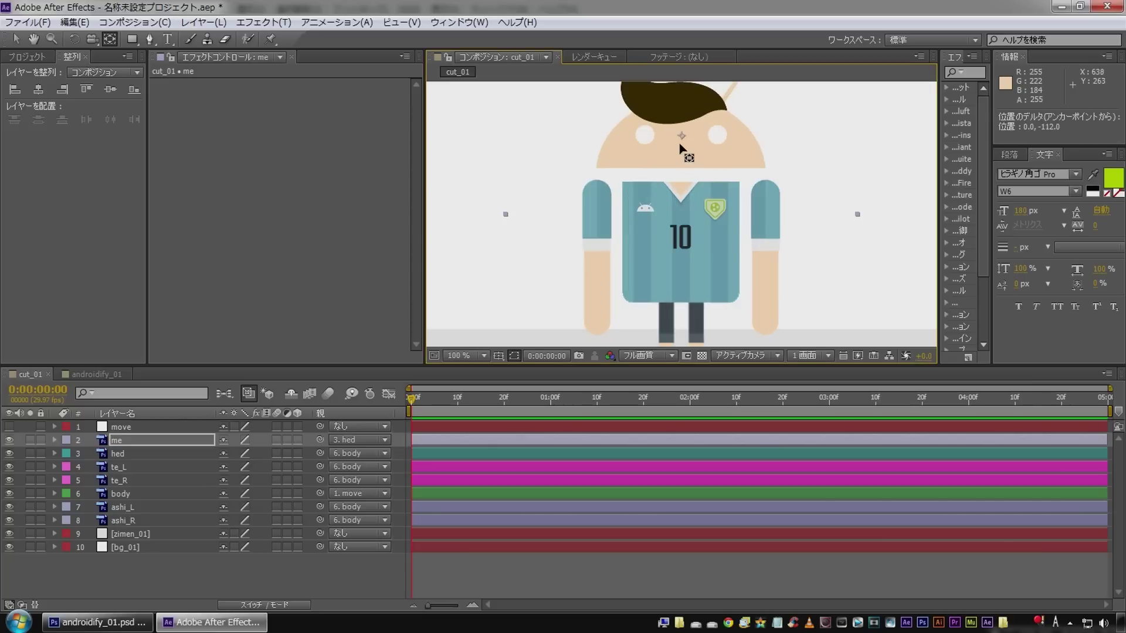
click(133, 458)
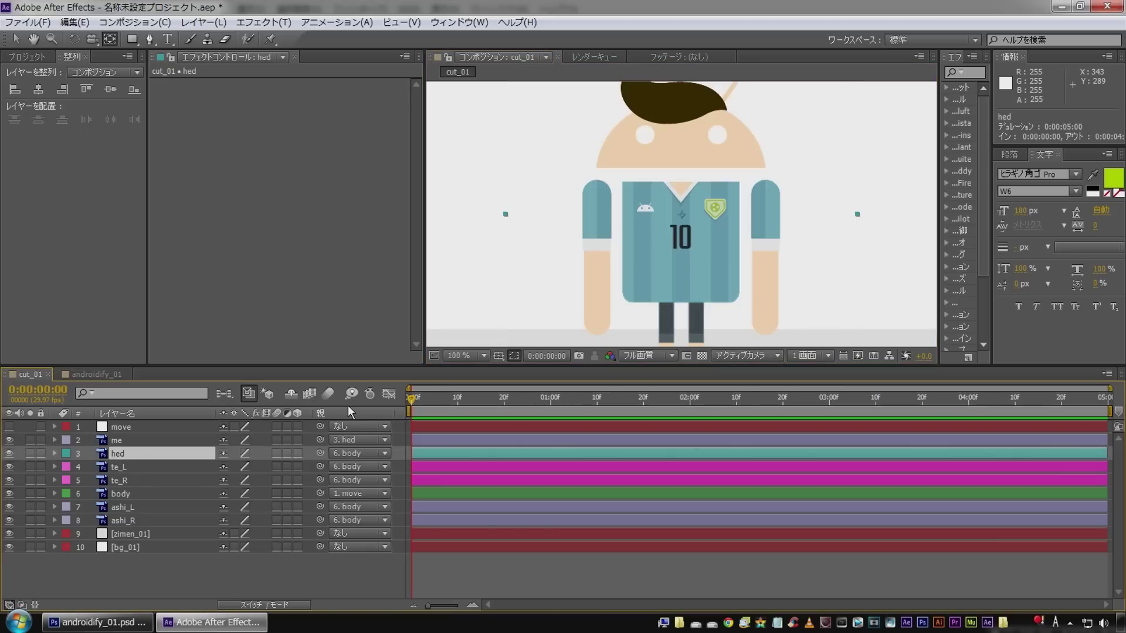
drag(683, 199, 681, 144)
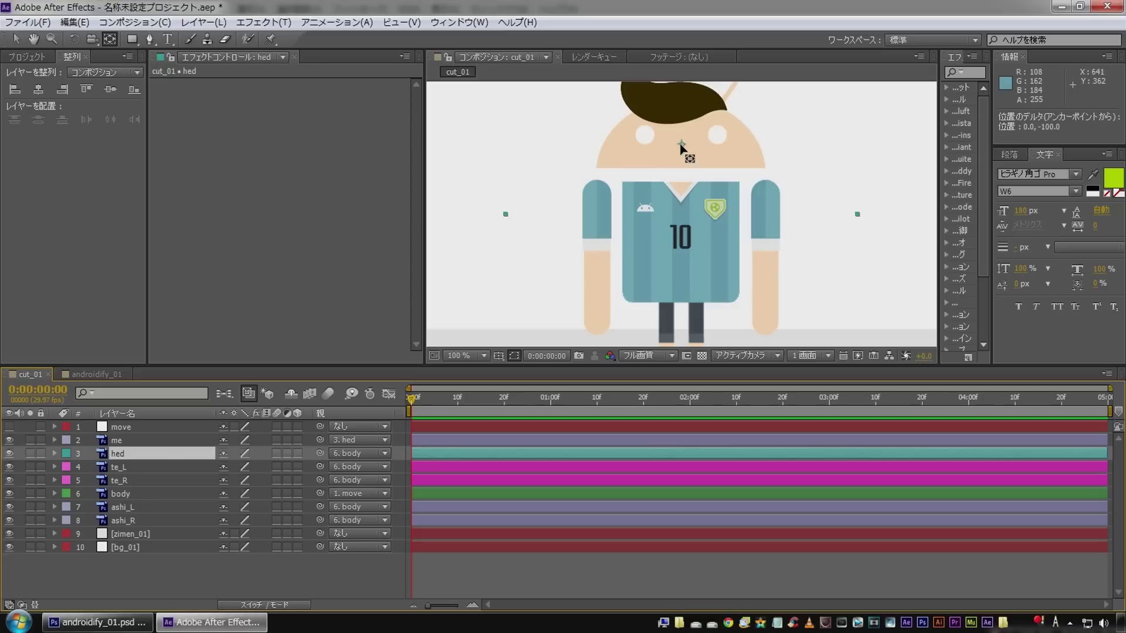
click(135, 465)
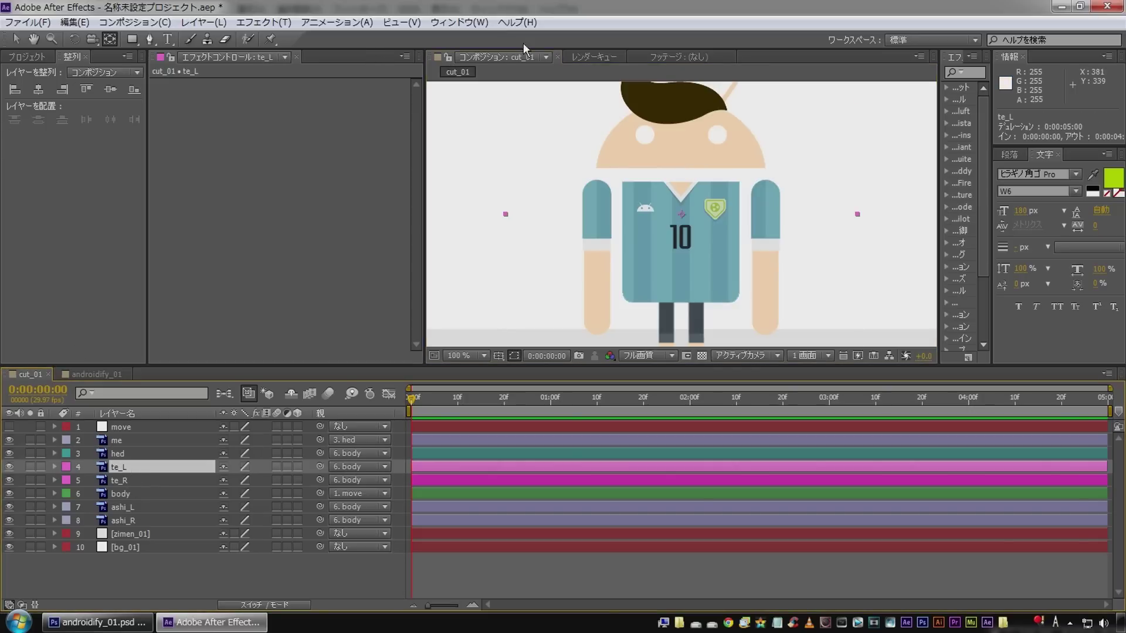
Step: Show rulers and place a horizontal guide at shoulder height
click(408, 26)
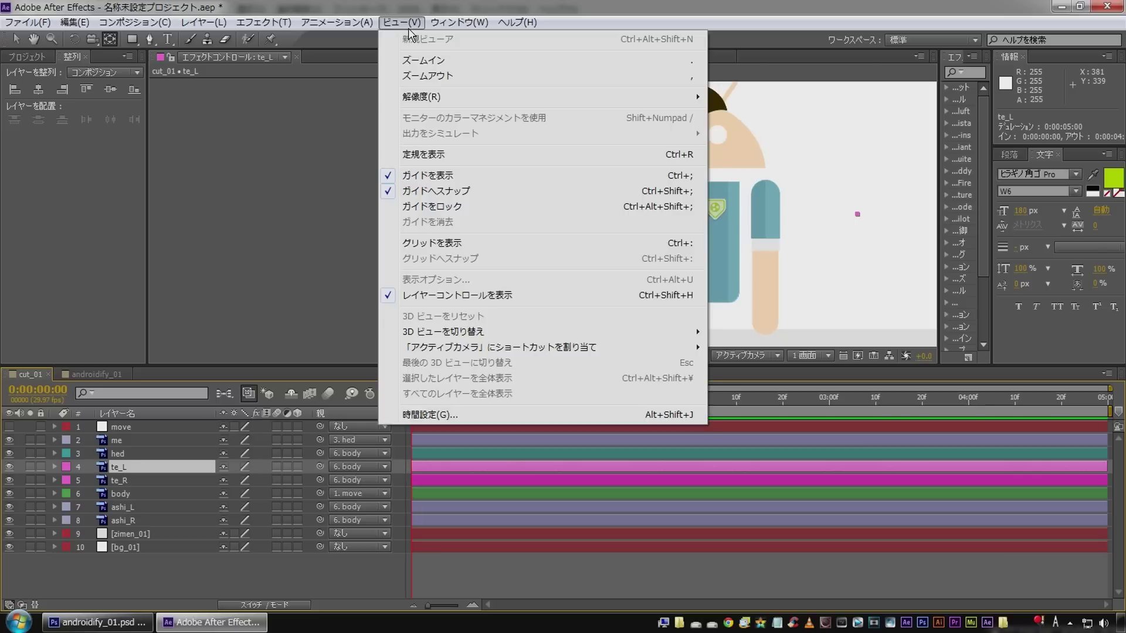
click(477, 155)
drag(547, 84, 531, 185)
drag(521, 203, 510, 199)
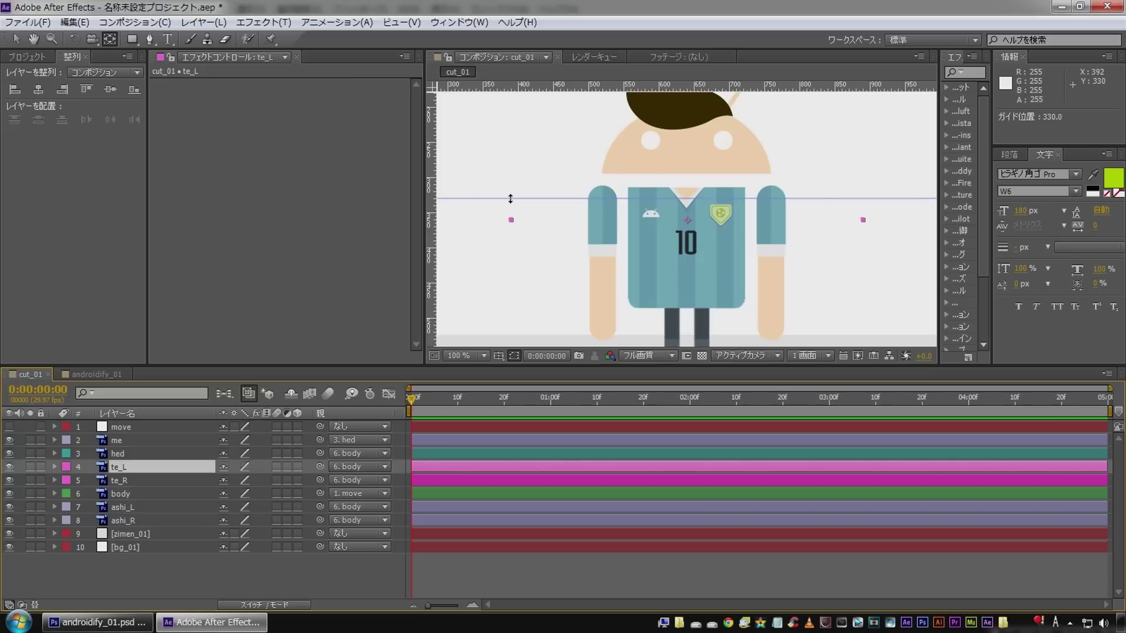
Step: Move the te_L and te_R anchor points up to the shoulders on the guide
click(134, 474)
drag(690, 224, 607, 212)
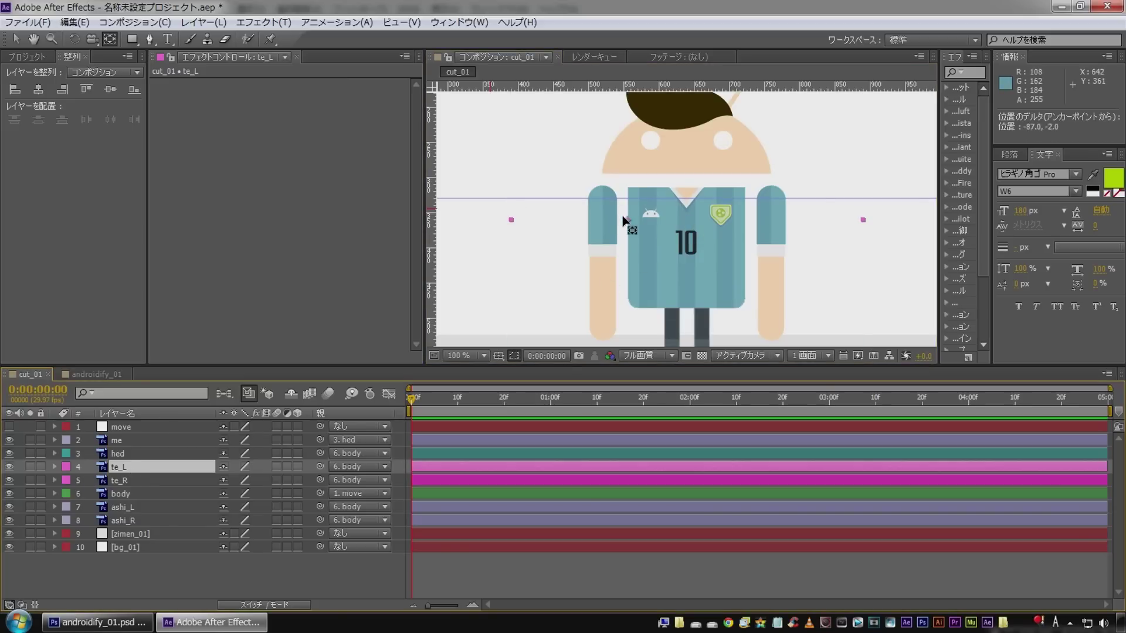
drag(602, 201, 604, 200)
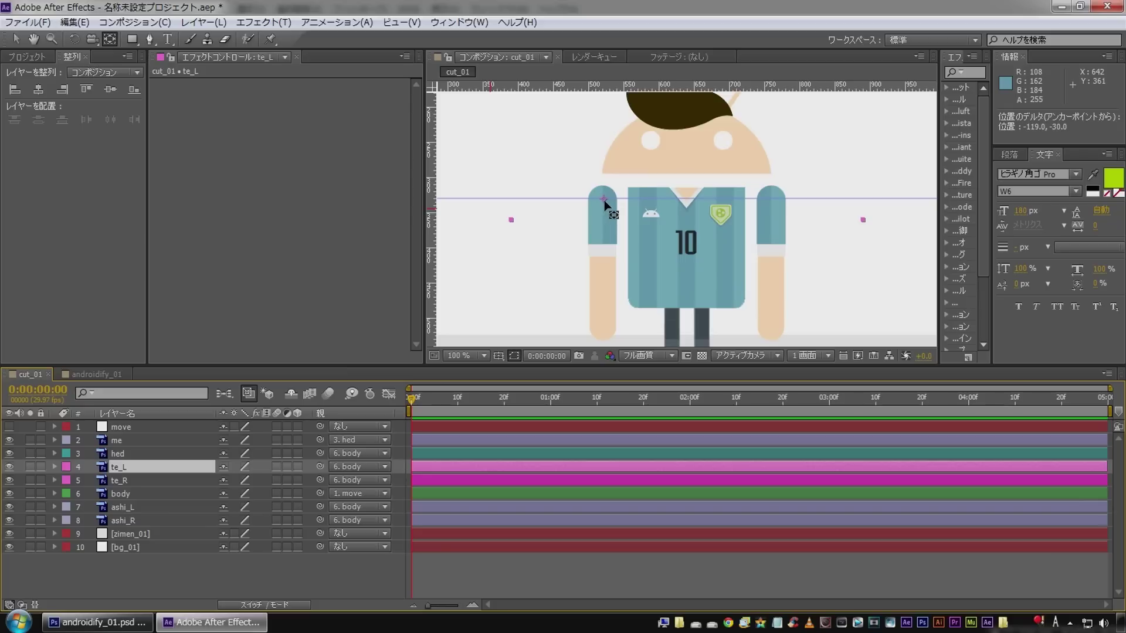
click(129, 470)
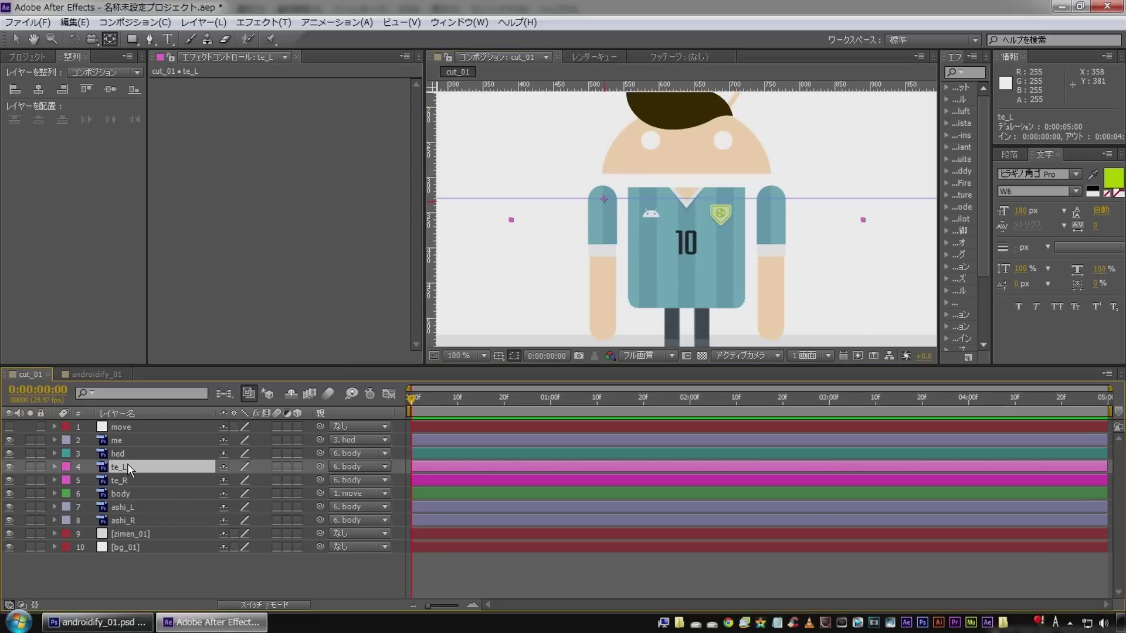
click(9, 466)
click(9, 467)
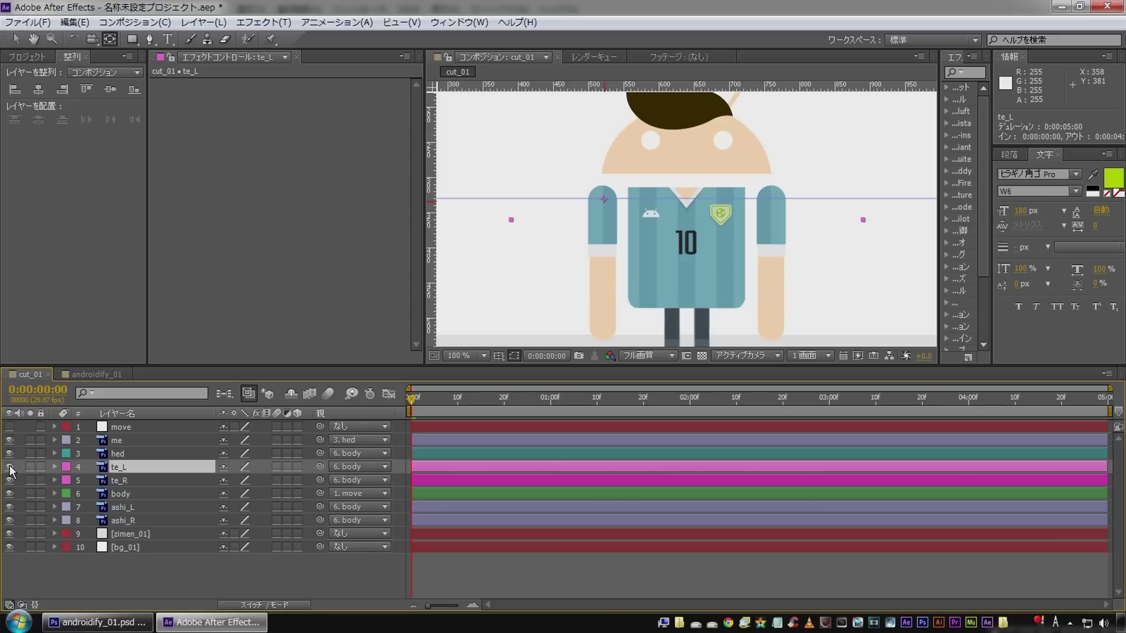
click(10, 466)
click(10, 466)
click(121, 480)
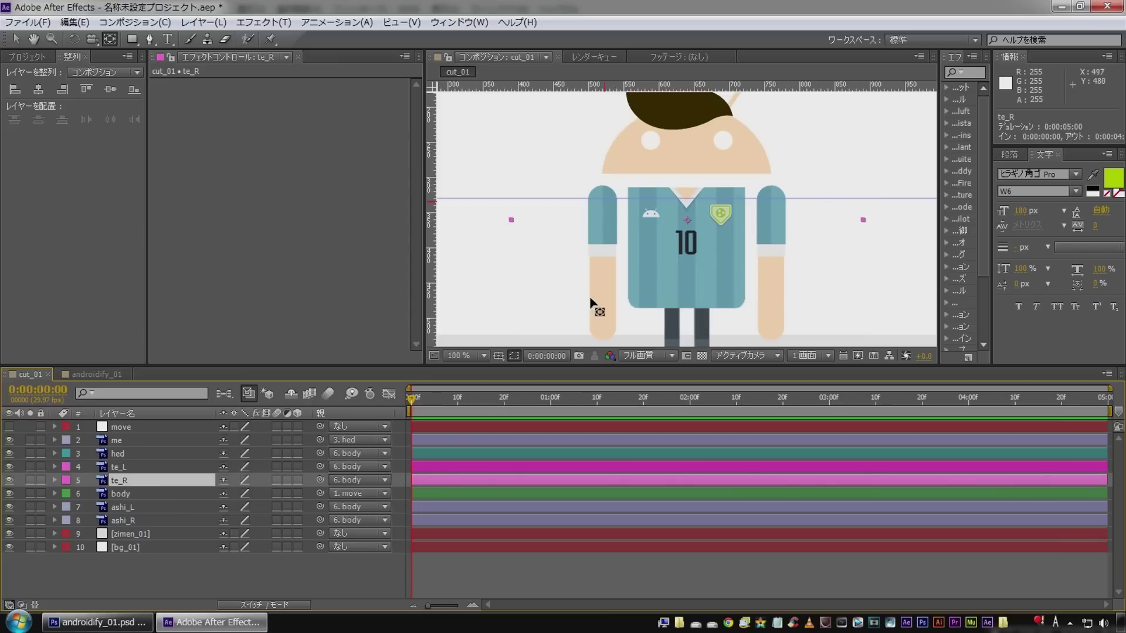
drag(729, 221, 773, 202)
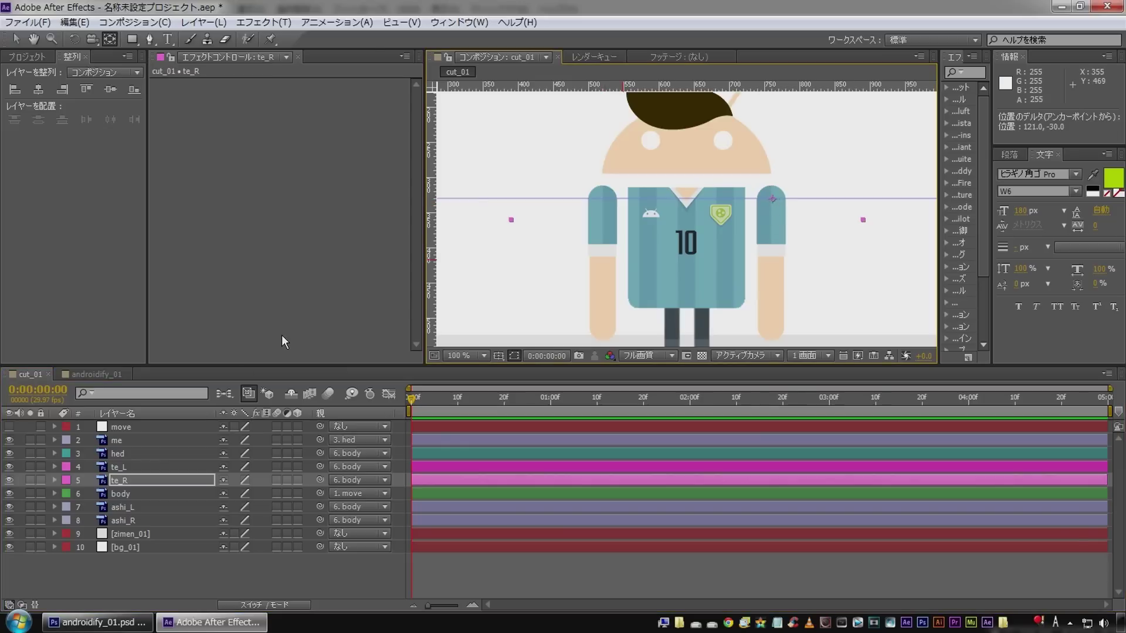
click(123, 494)
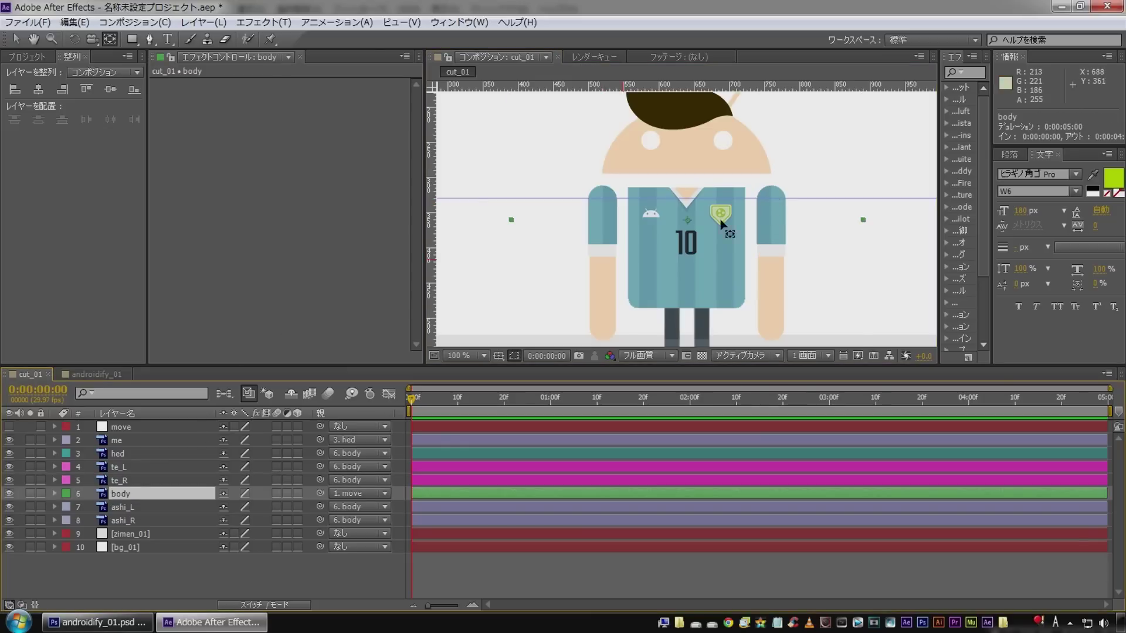
Step: Lower the body anchor onto the number 10 and move the guide to the top of the legs
drag(689, 222, 688, 247)
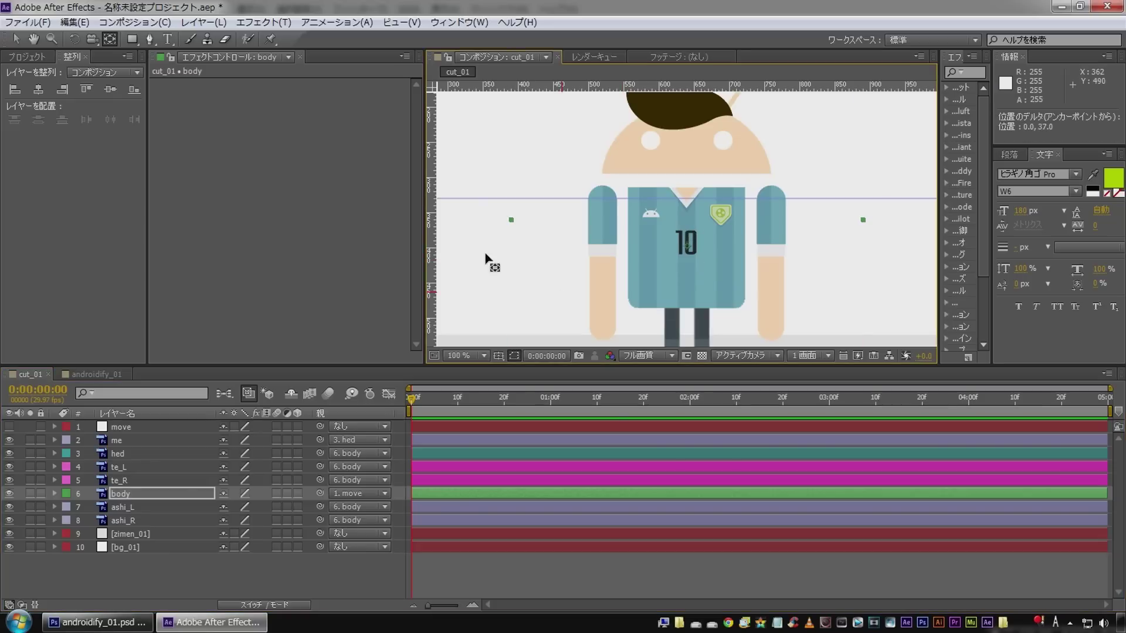
click(33, 39)
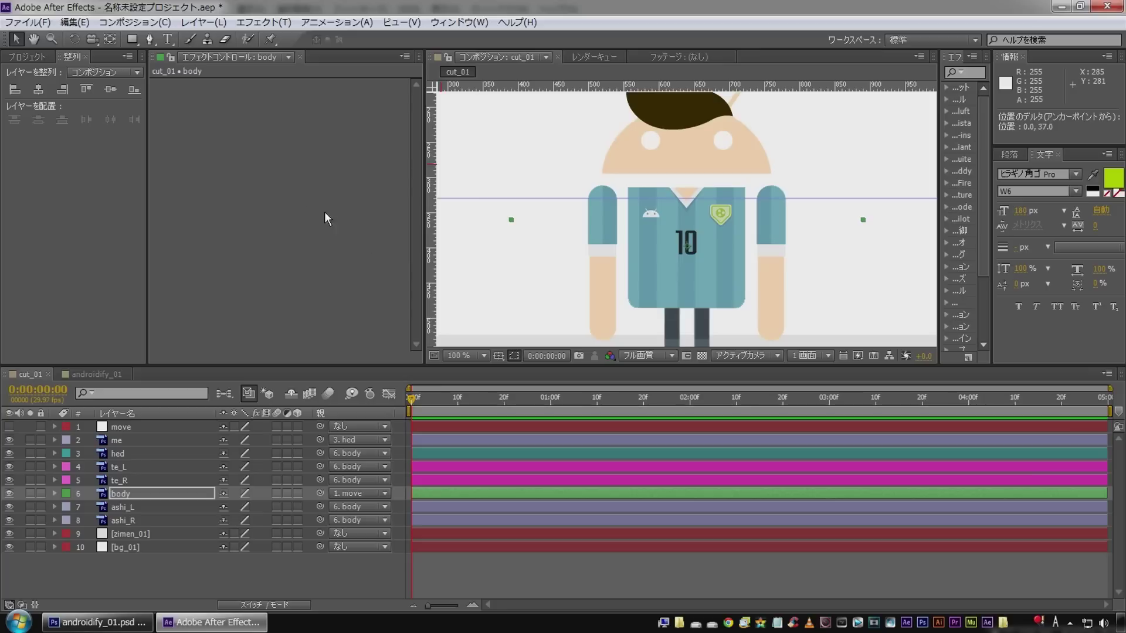
drag(495, 263, 504, 193)
key(v)
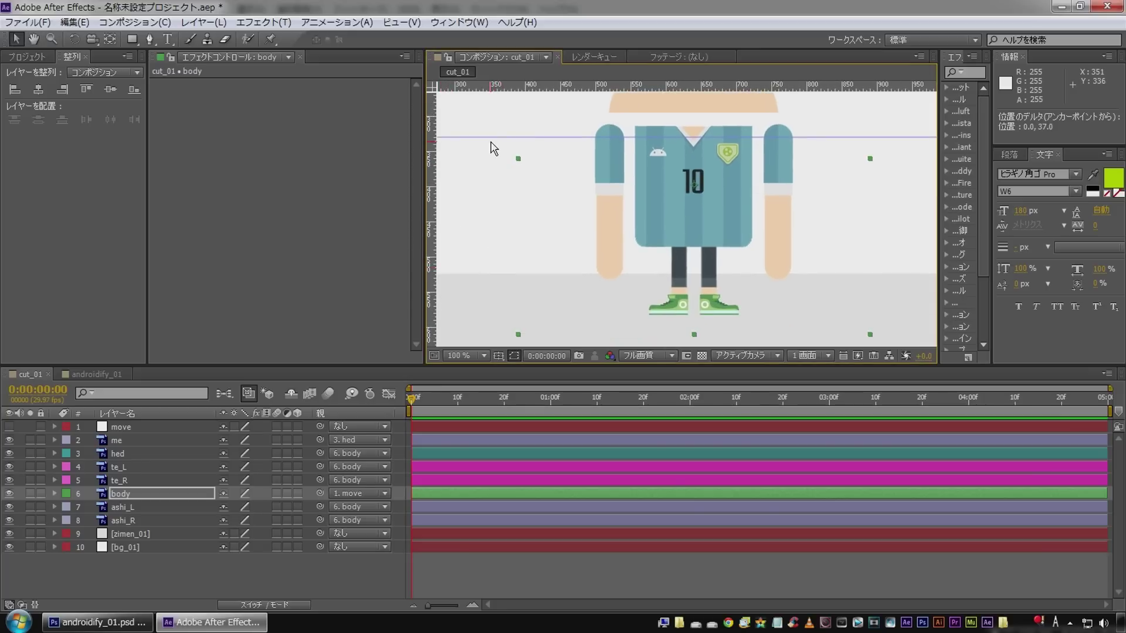
drag(486, 138, 489, 247)
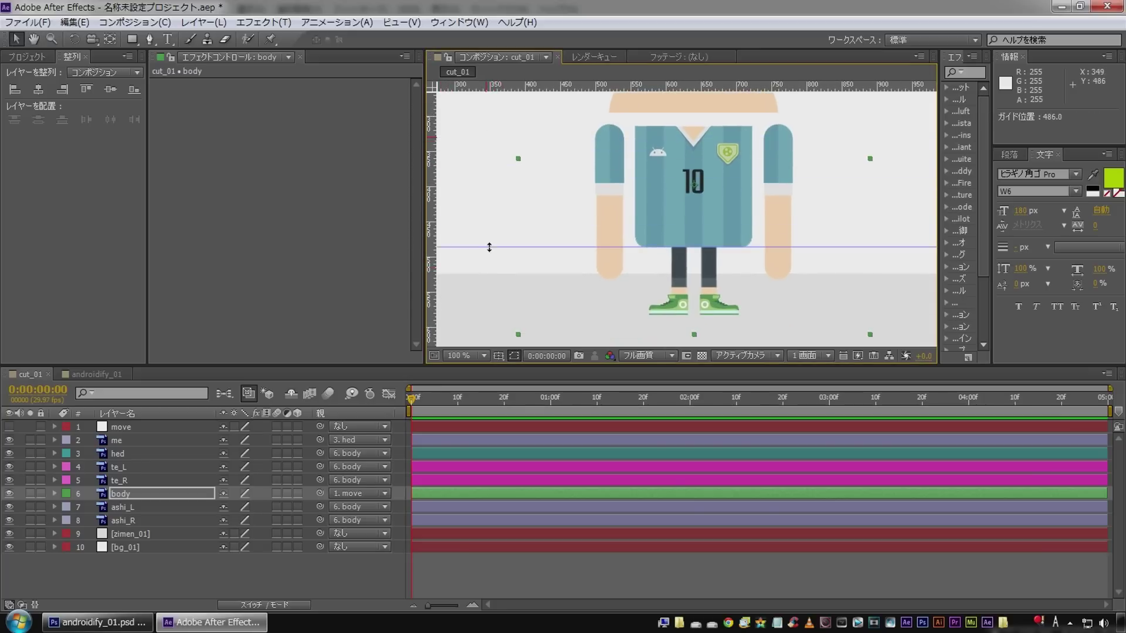
Step: Move the ashi_L and ashi_R anchor points down to the hips, then remove the guide
click(126, 507)
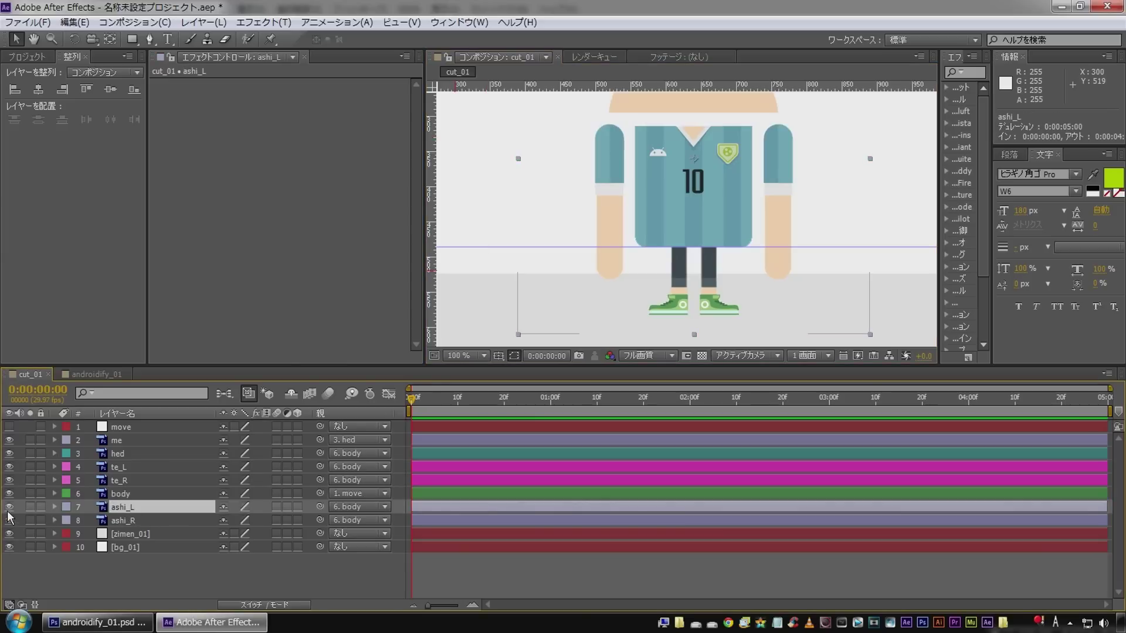
click(110, 38)
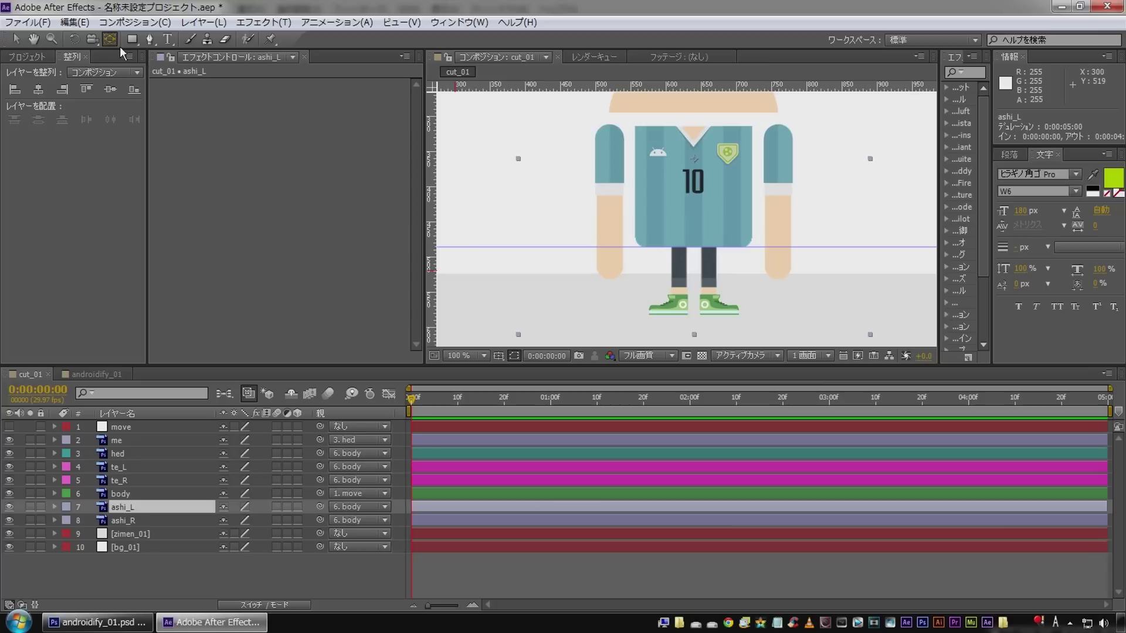
drag(695, 163, 683, 249)
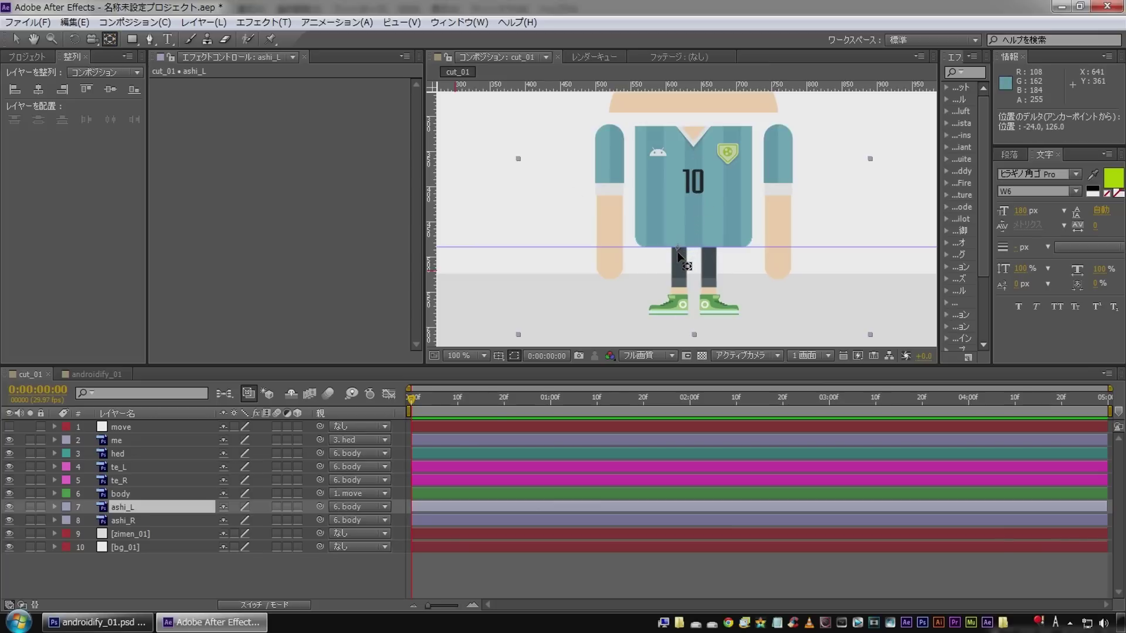
key(ctrl+Down)
drag(693, 164, 710, 253)
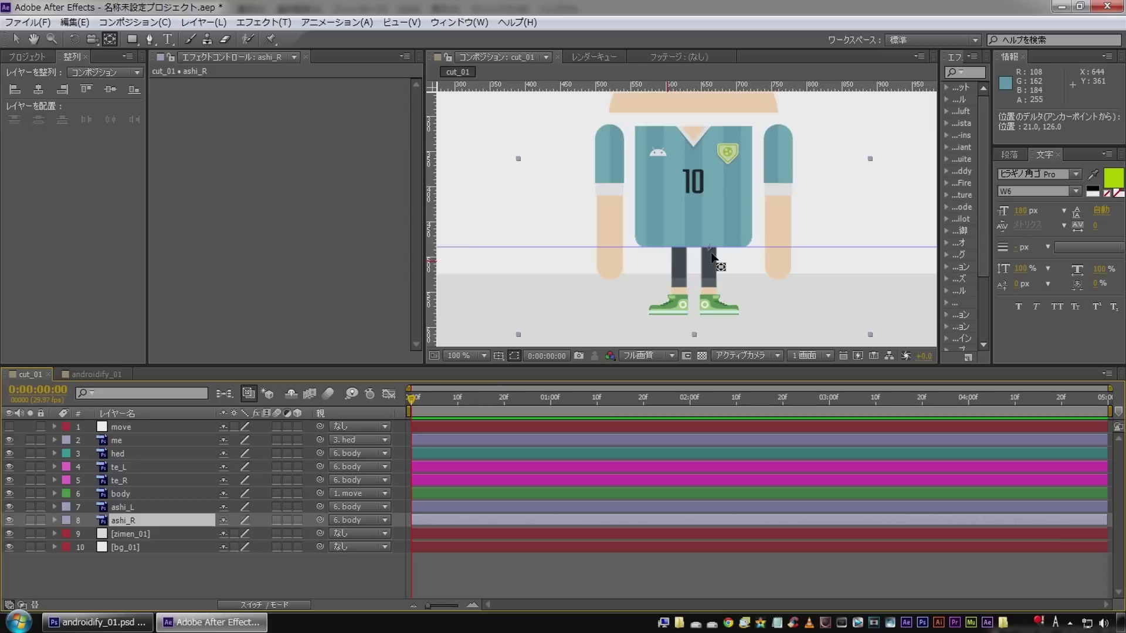
key(Return)
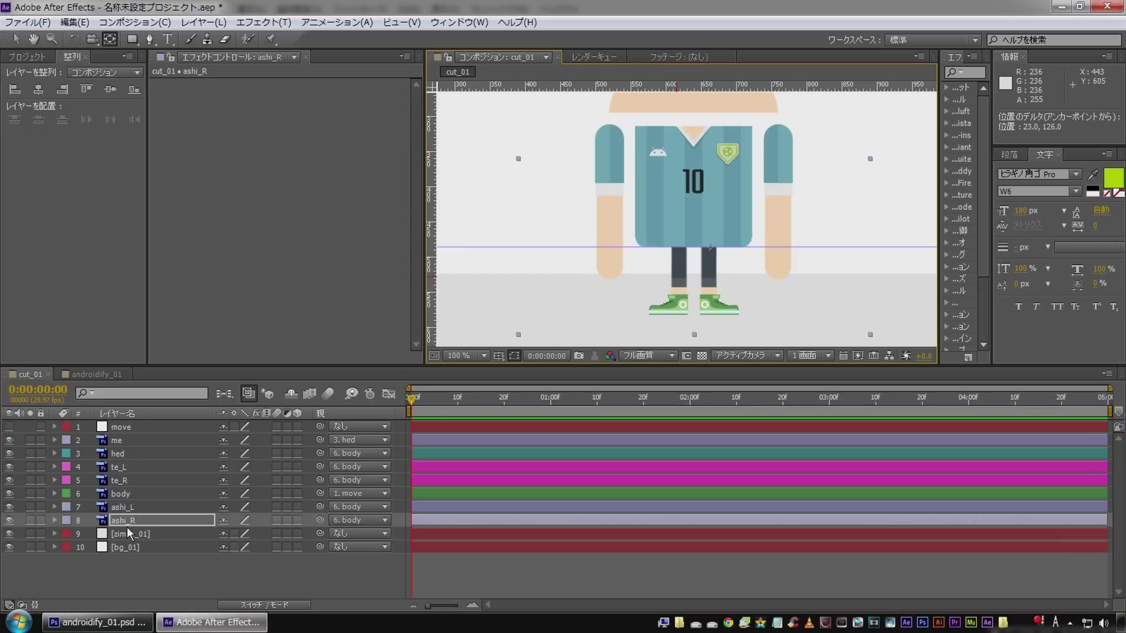
drag(540, 247, 574, 95)
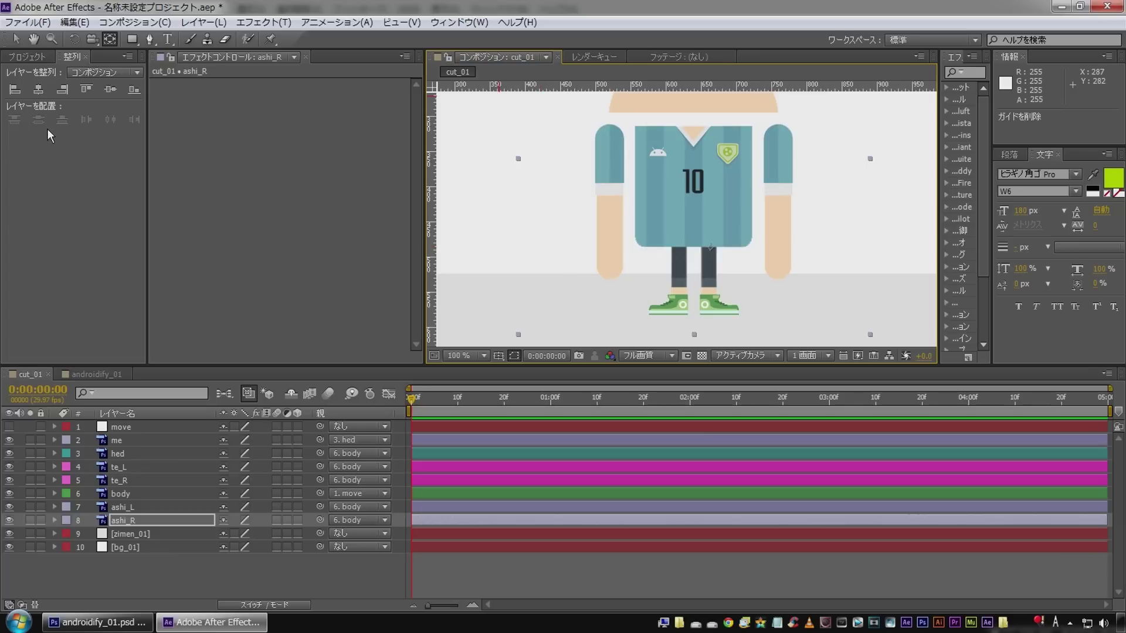
Step: Fit the whole composition in the viewer and deselect all layers
click(467, 357)
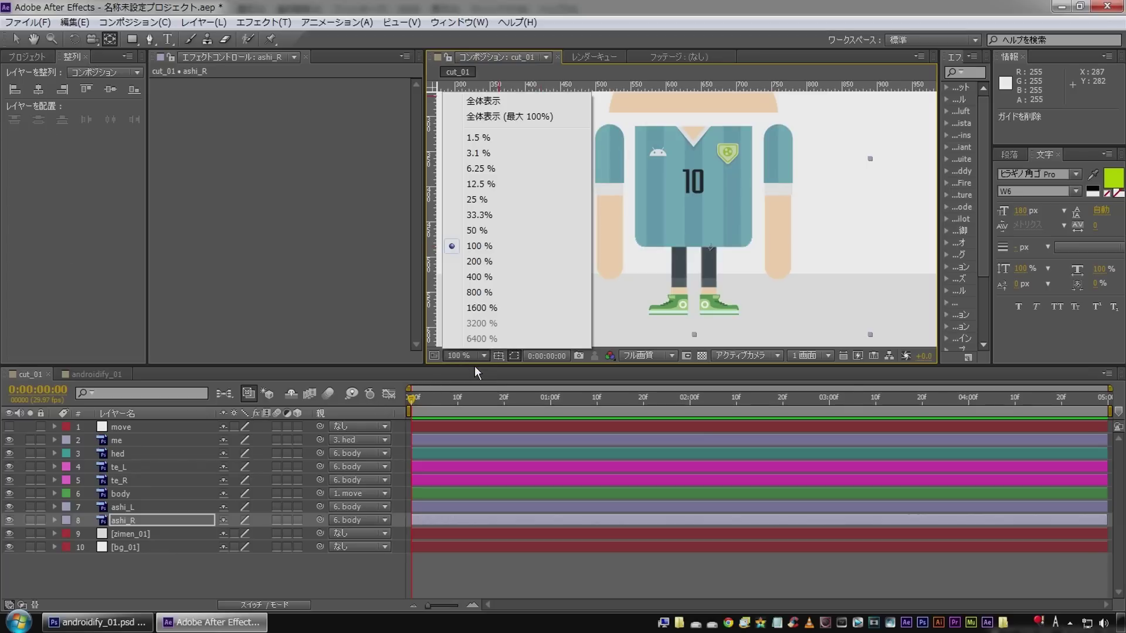
click(511, 101)
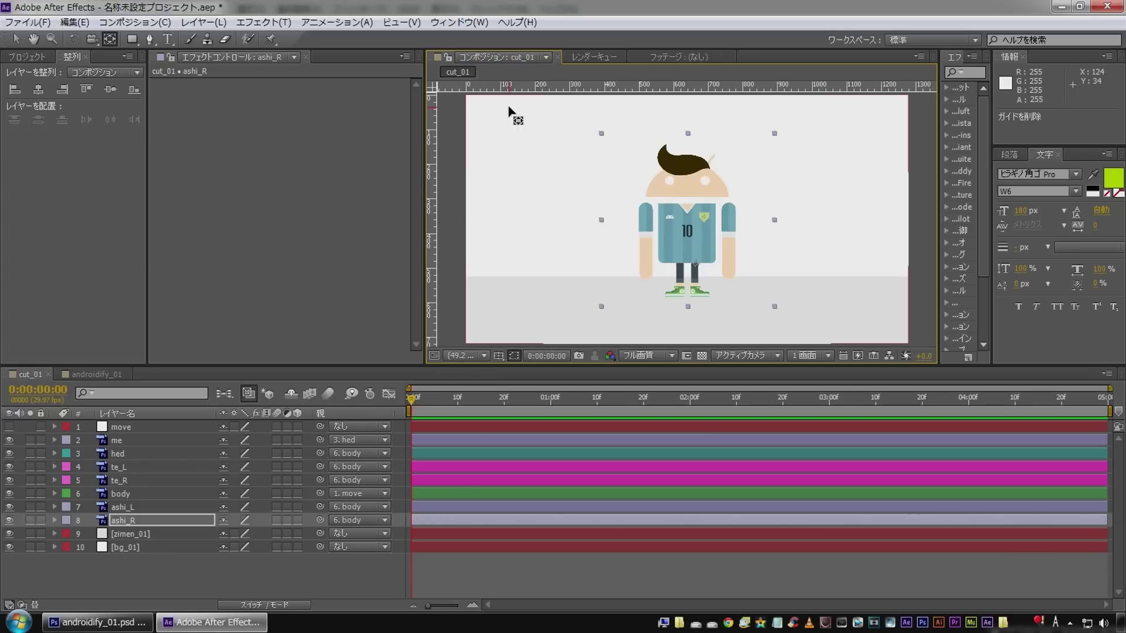
click(267, 585)
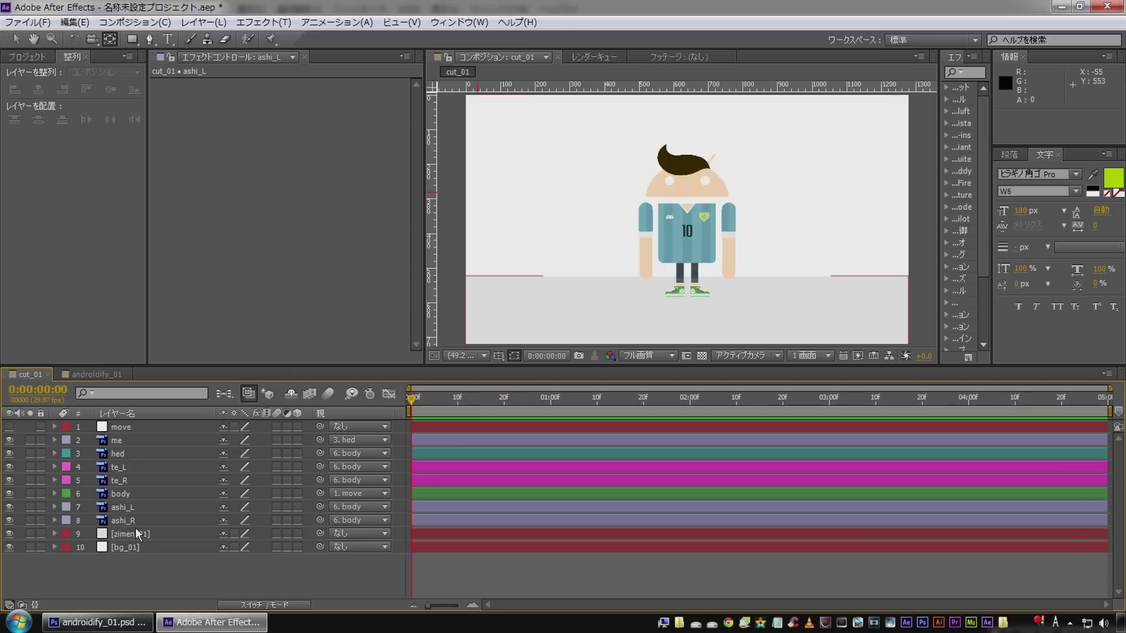
Step: Show the Position of ashi_L (228,376) and ashi_R (273,376)
click(123, 507)
shift+click(130, 521)
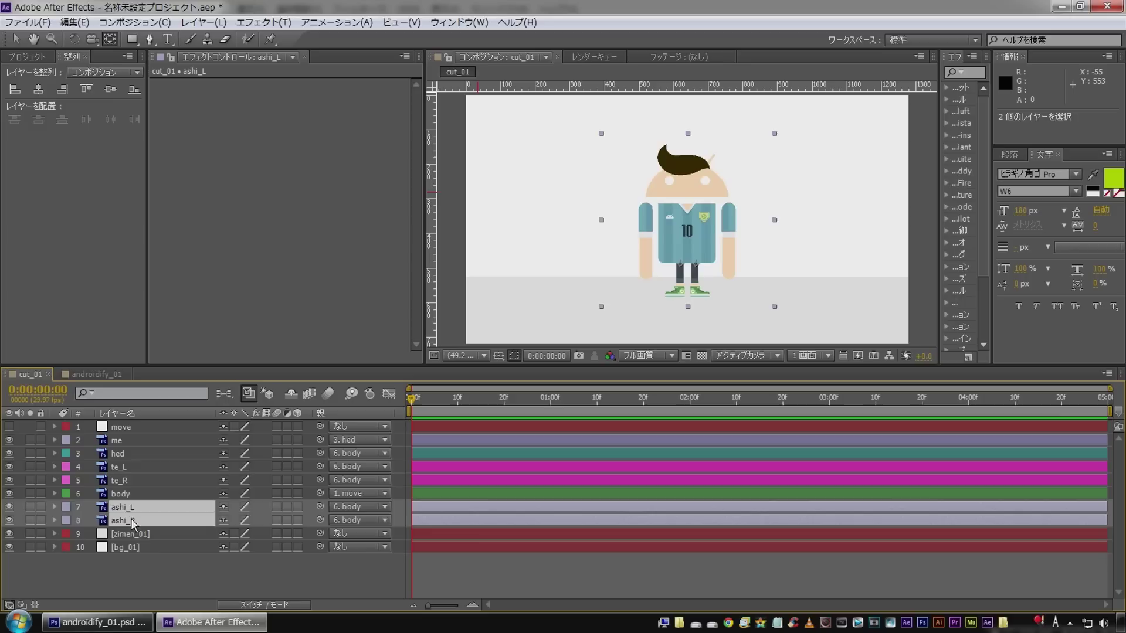
key(p)
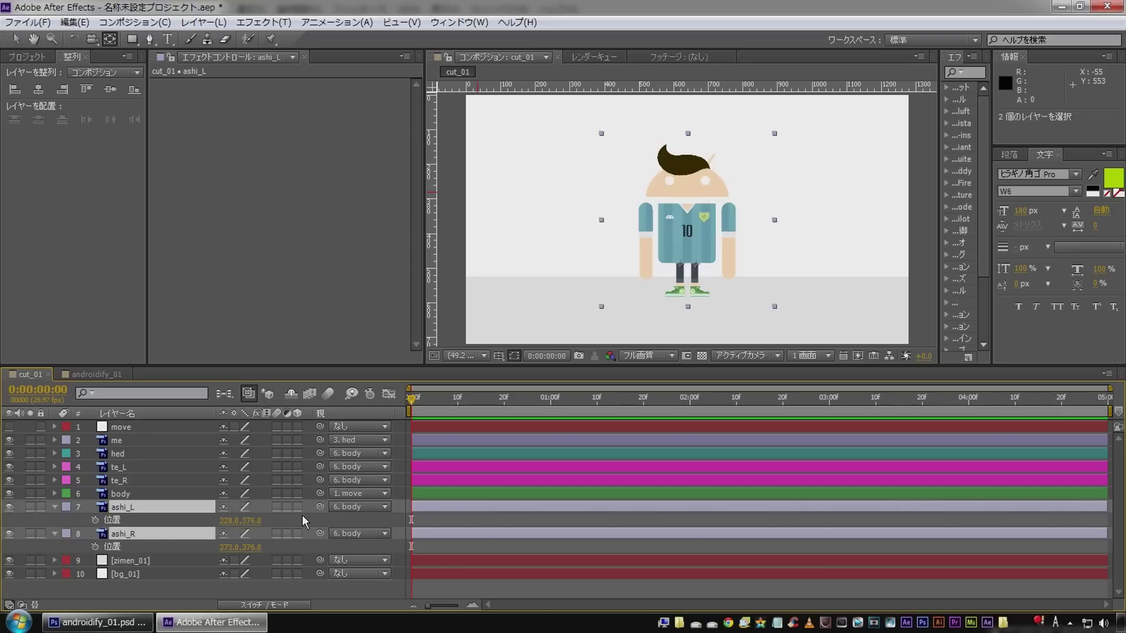
Step: Keyframe the legs' Position at frame 0 and raise ashi_L to 228,356 at frame 3
click(95, 520)
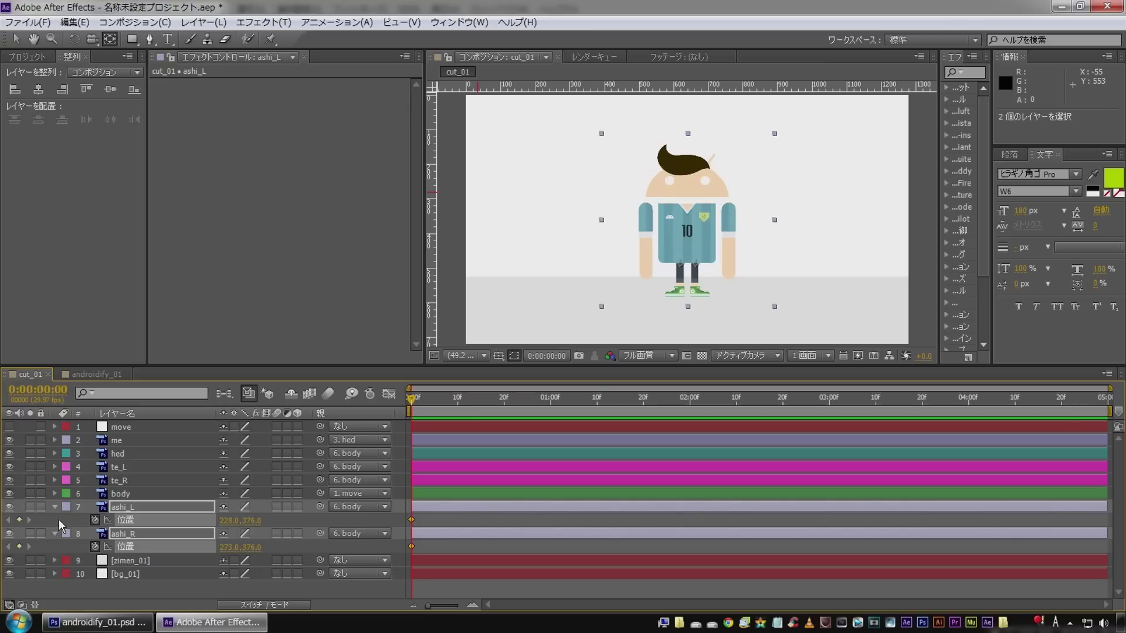
key(Page_Down)
key(Page_Down)
key(Page_Down)
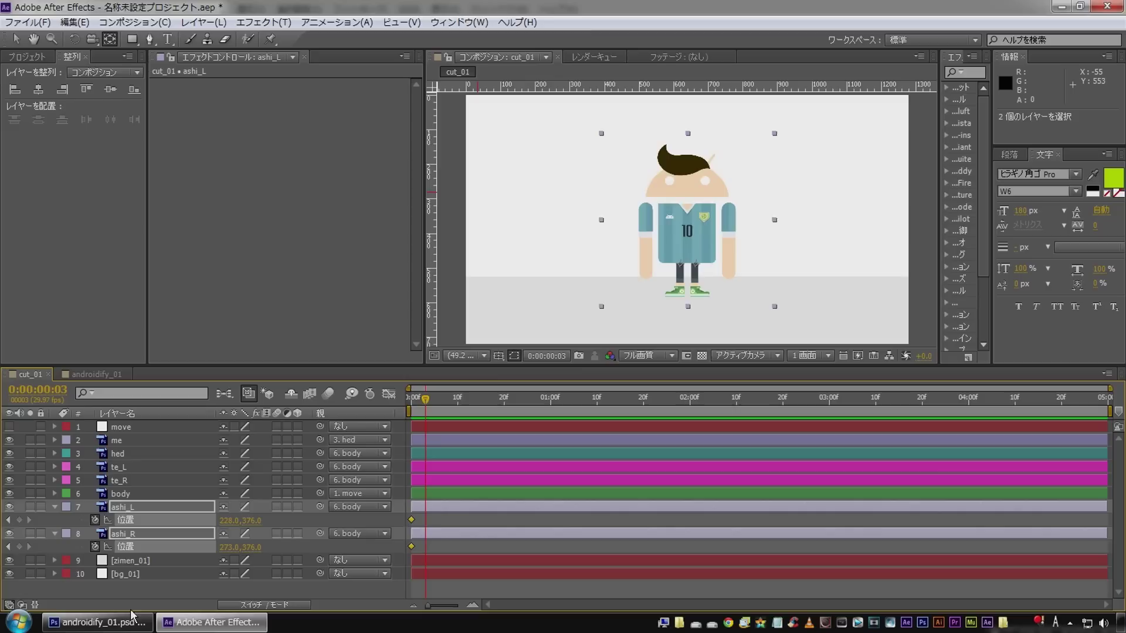
click(139, 588)
click(150, 508)
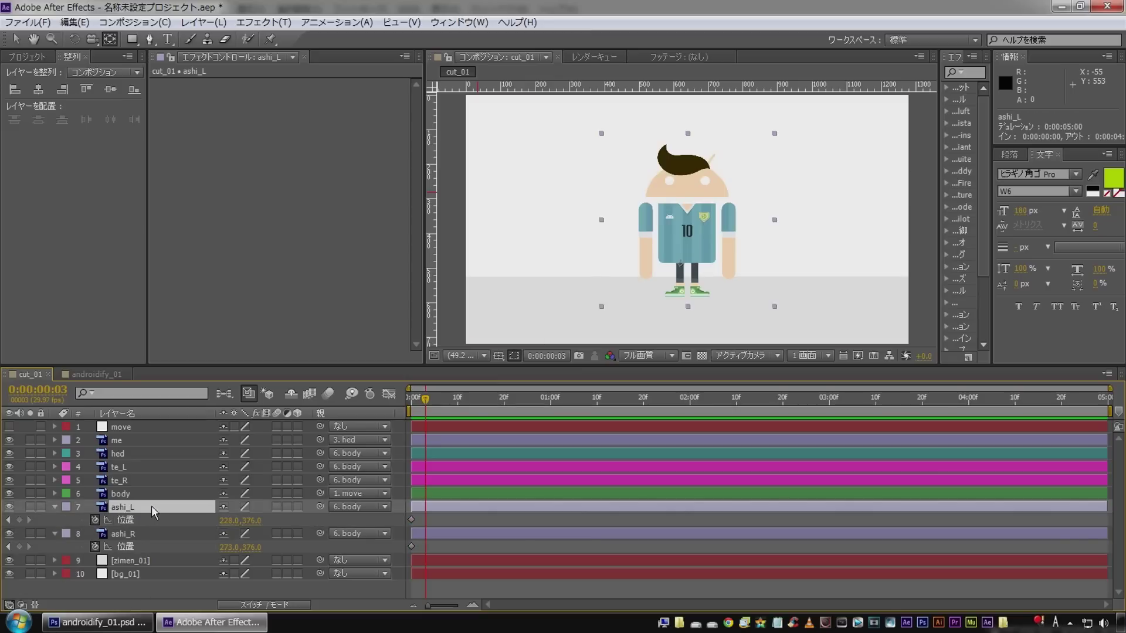
key(shift+Up)
key(shift+Up)
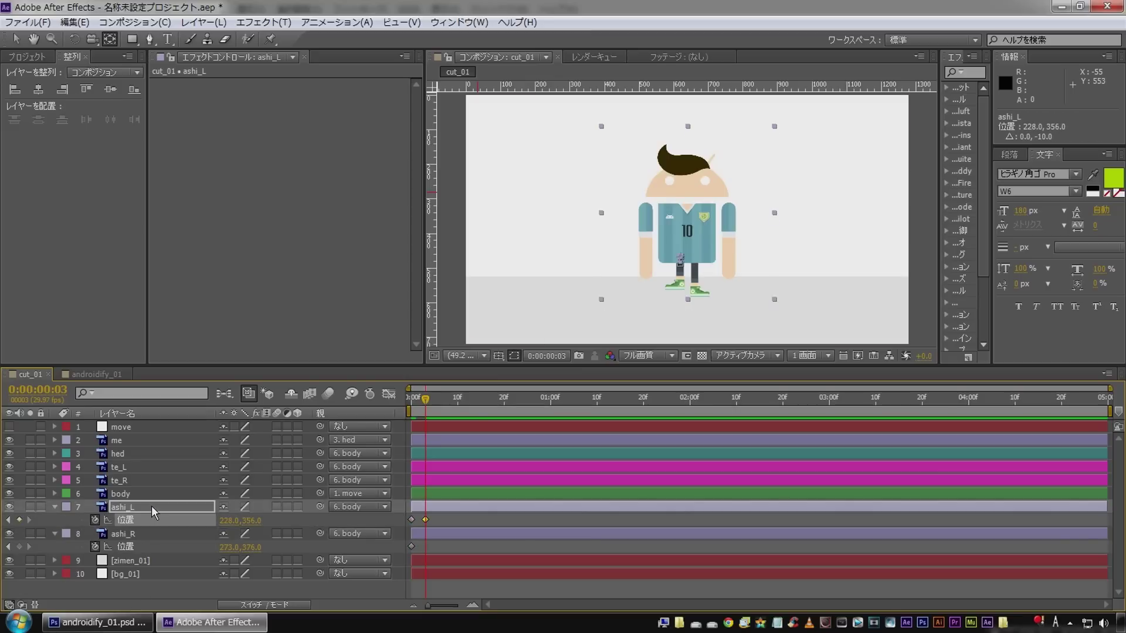
Step: Copy ashi_L's frame-0 Position keyframe to frame 6 so the leg lands
key(Page_Down)
key(Page_Down)
key(Page_Down)
click(478, 523)
click(411, 519)
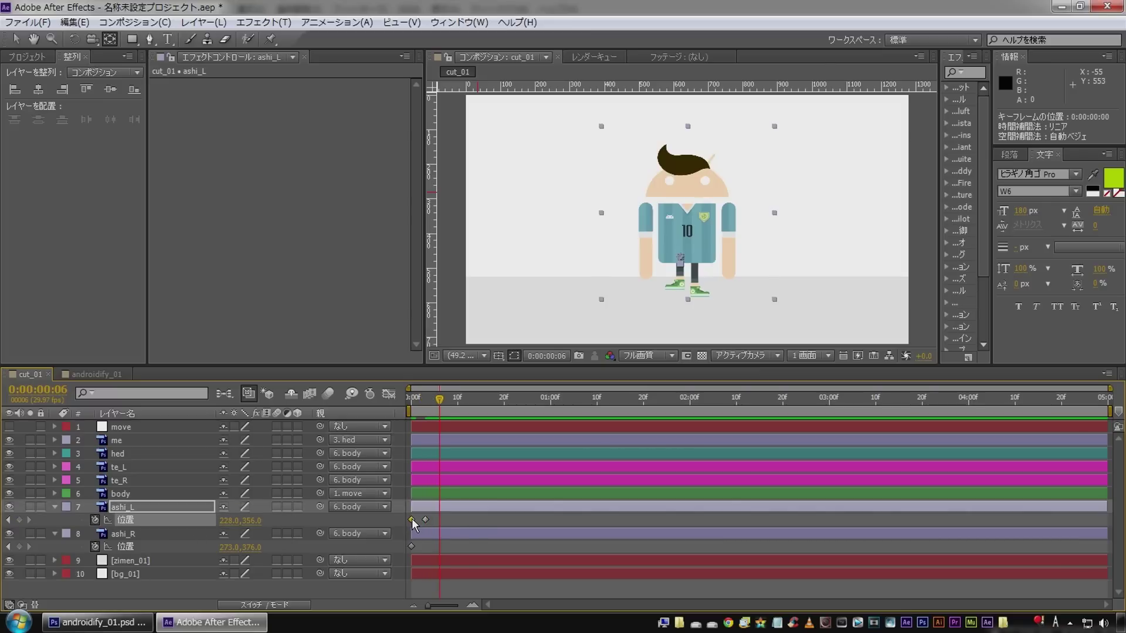
key(ctrl+c)
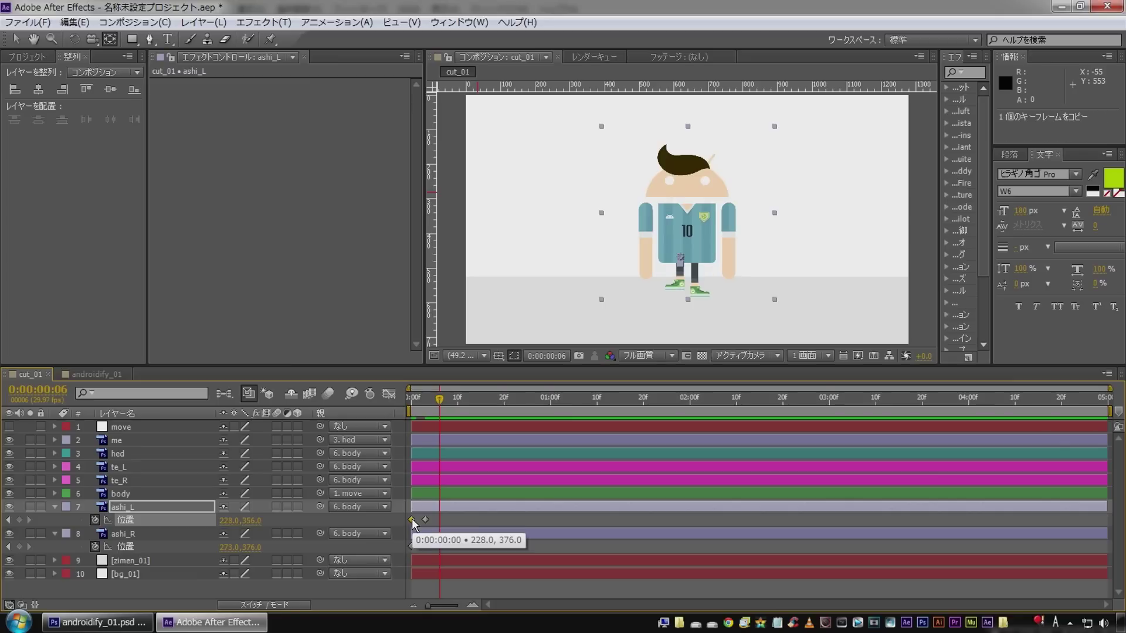
key(ctrl+v)
Step: Preview the left leg step from the start, then return to the frame 3 keyframe
click(345, 584)
key(Home)
key(space)
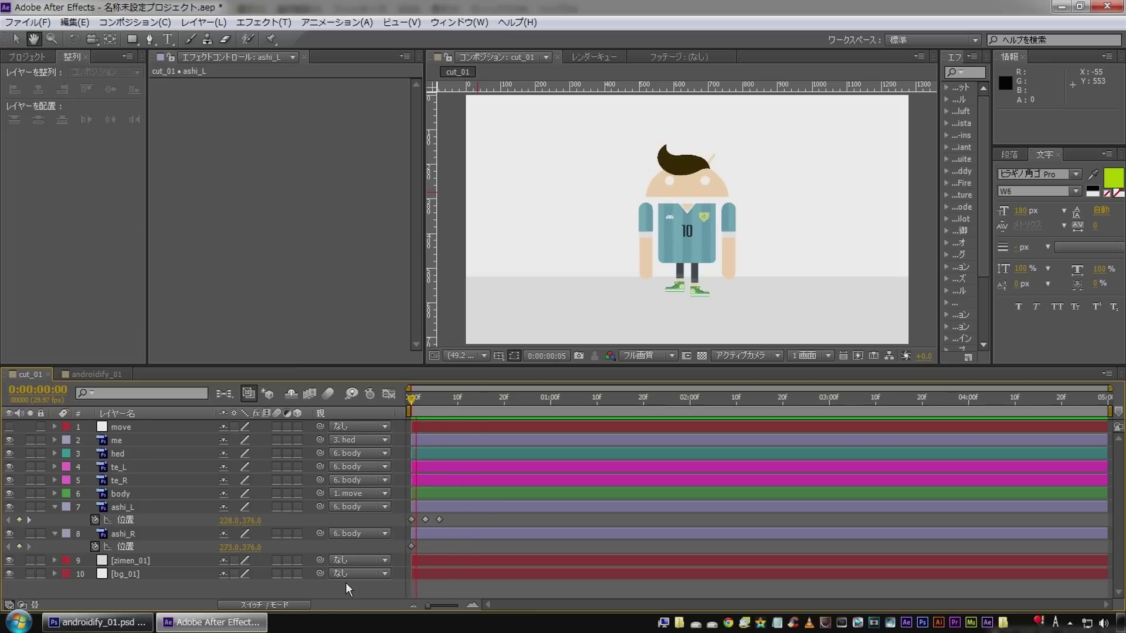
key(space)
click(12, 519)
click(12, 520)
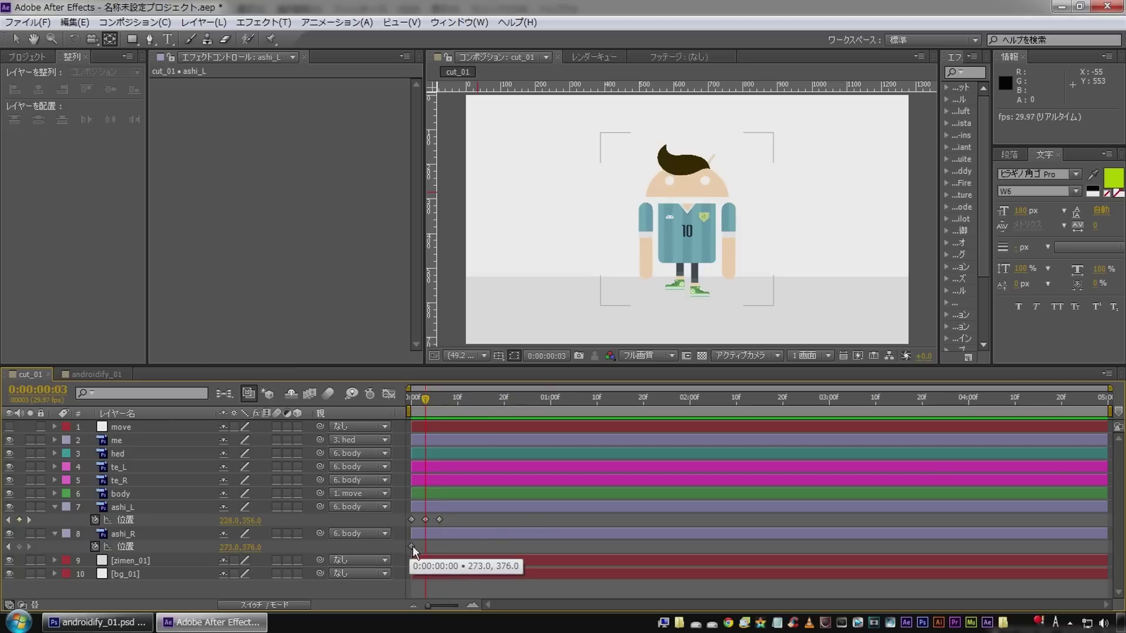
Step: Delay ashi_R's starting key to frame 3 and raise the leg to 273,356 at frame 6
drag(411, 545, 426, 548)
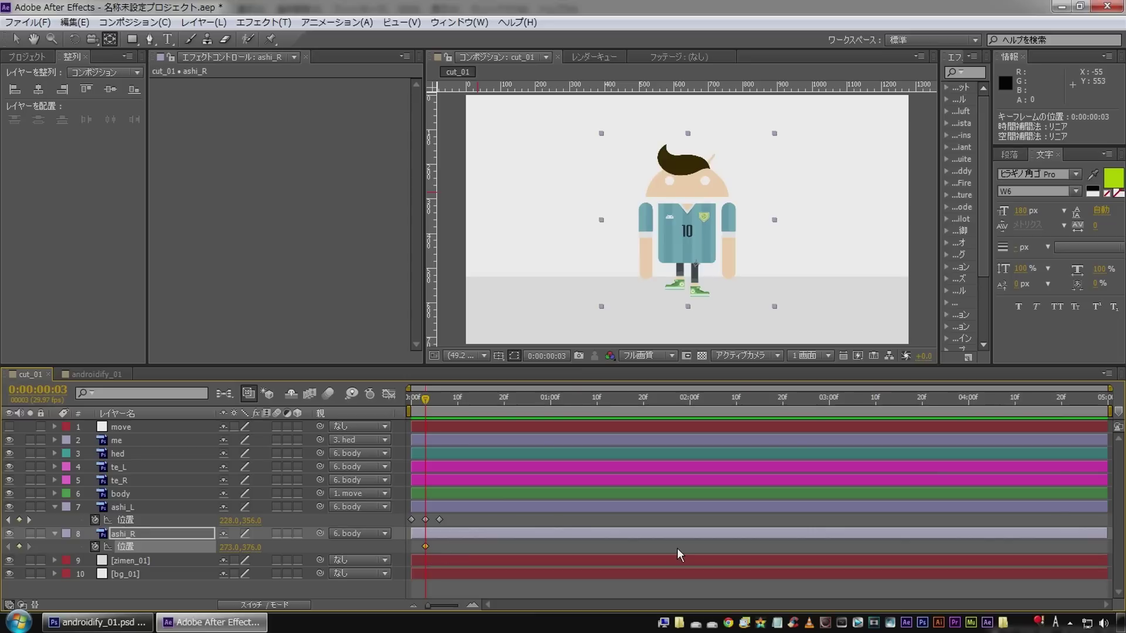
key(Page_Down)
key(Page_Down)
key(Page_Down)
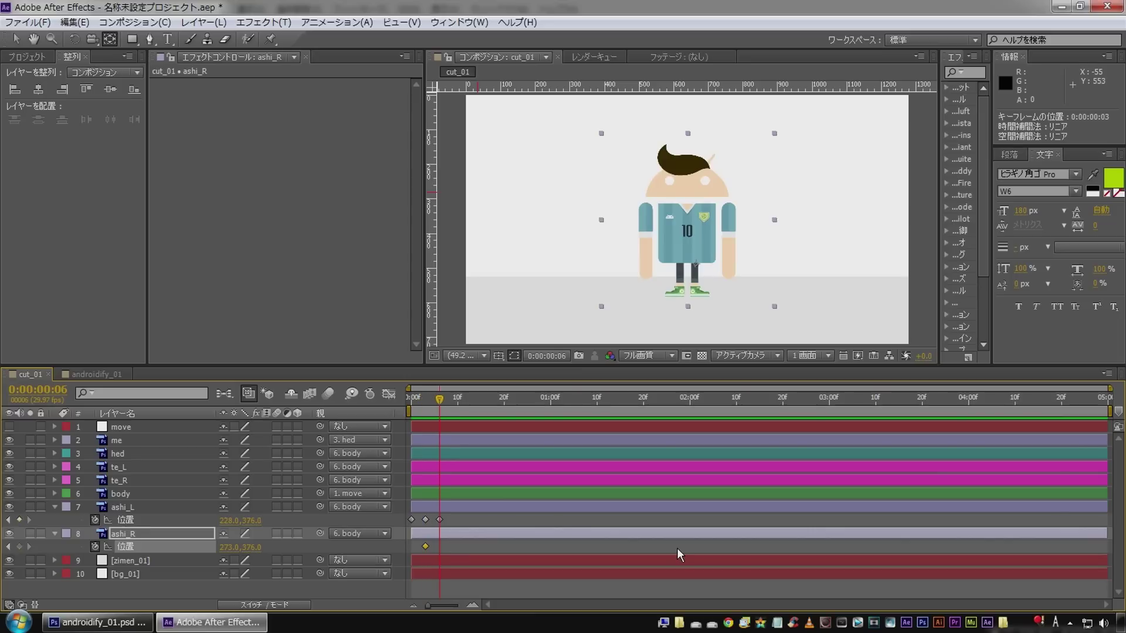
click(179, 534)
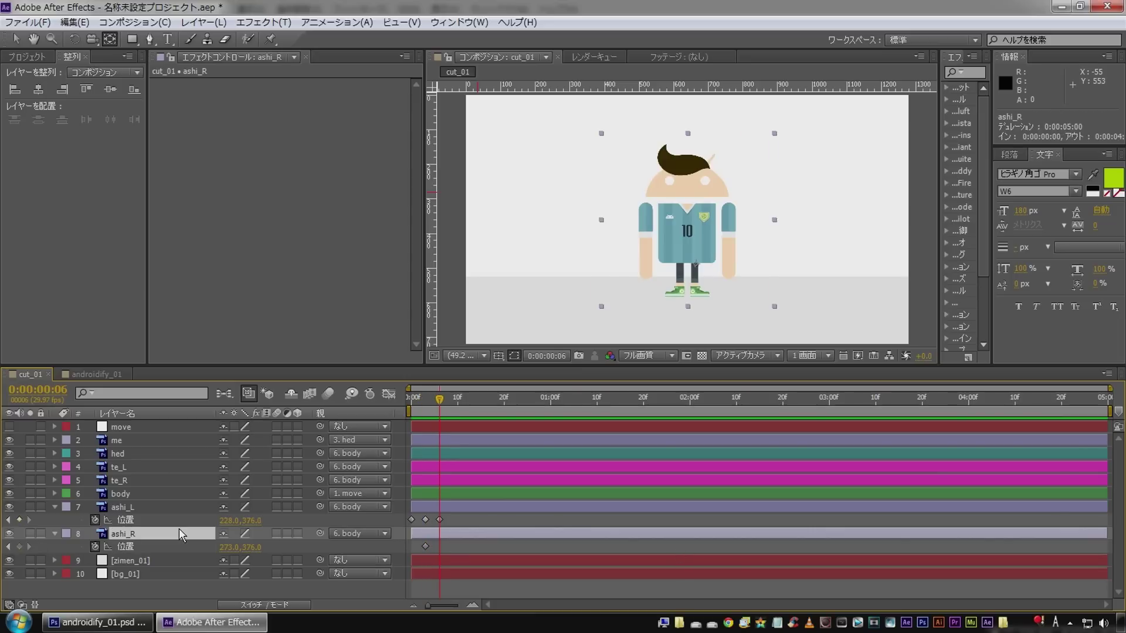
key(shift+Up)
key(shift+Up)
Step: Paste ashi_R's grounded frame-3 key at frame 9 and preview both legs from the start
key(Page_Down)
key(Page_Down)
key(Page_Down)
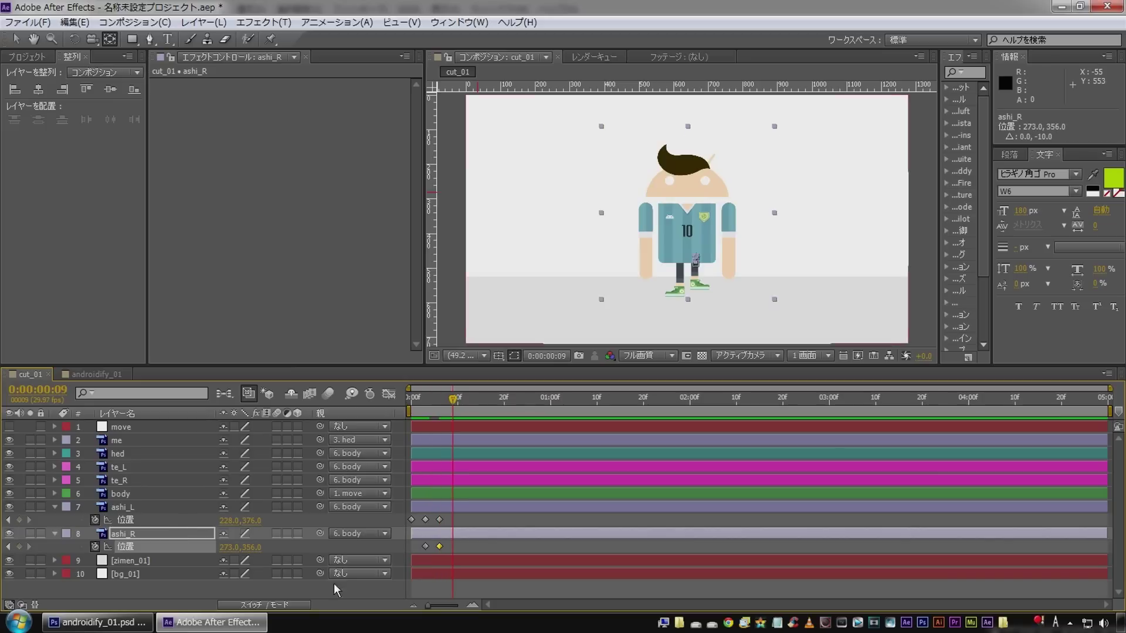
click(426, 547)
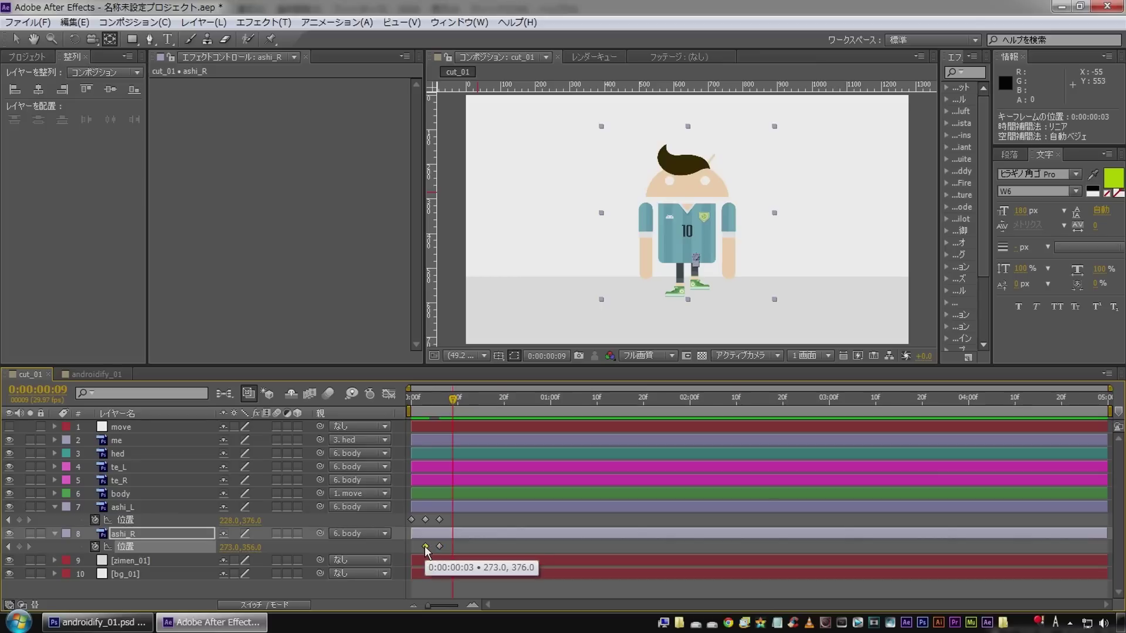
key(ctrl+c)
key(ctrl+v)
click(376, 583)
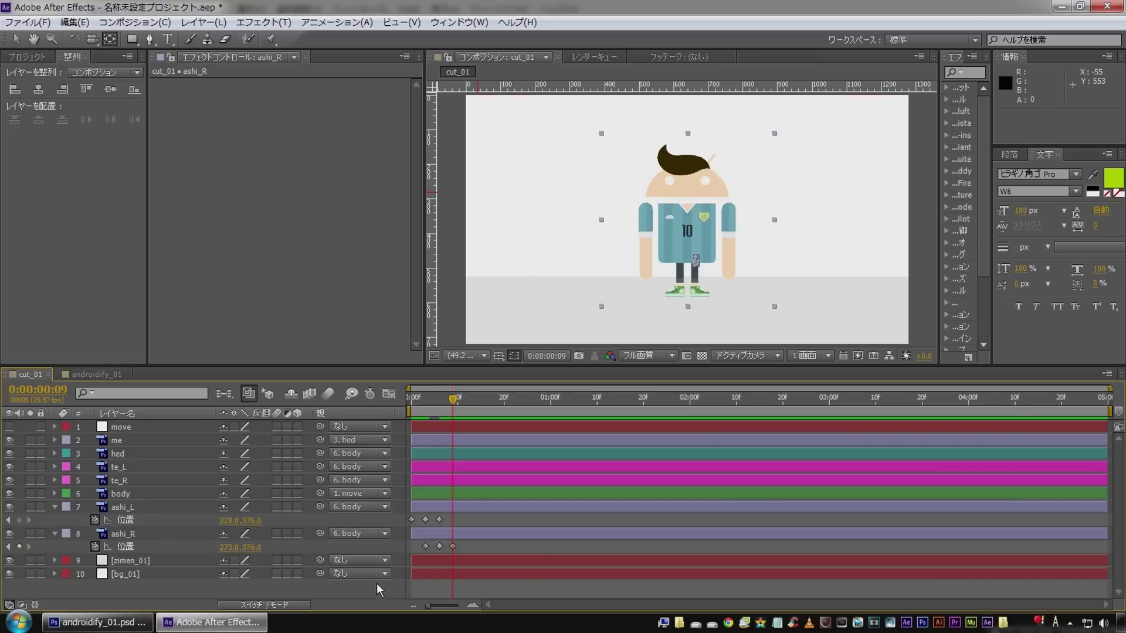
key(Home)
key(space)
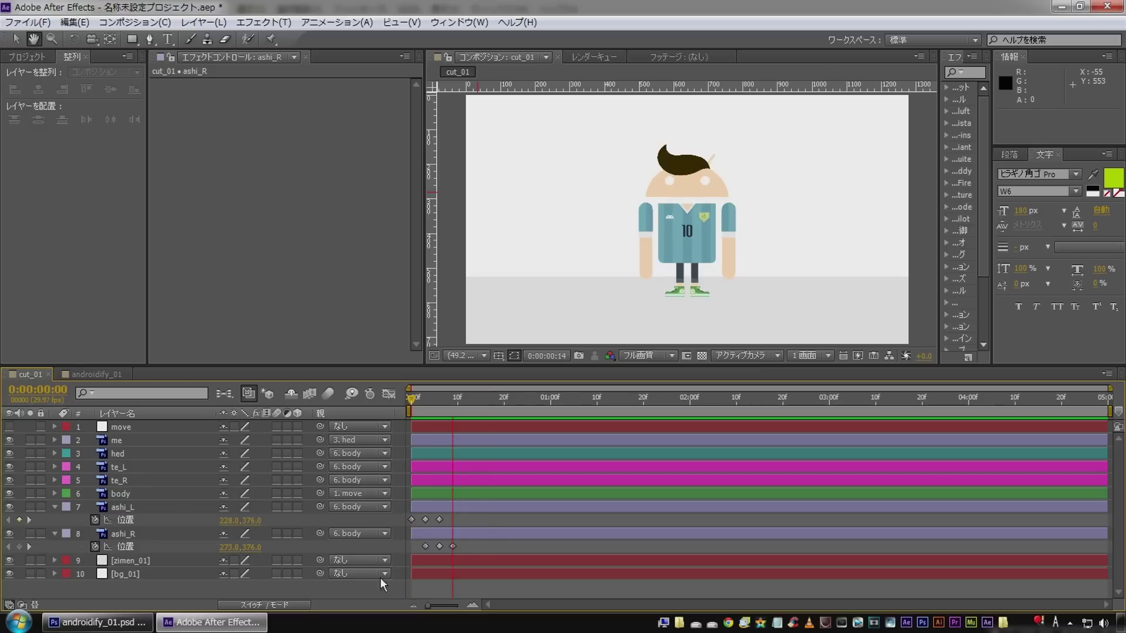
Step: Paste two ashi_L step keyframes at frame 9
click(436, 397)
drag(436, 397, 453, 397)
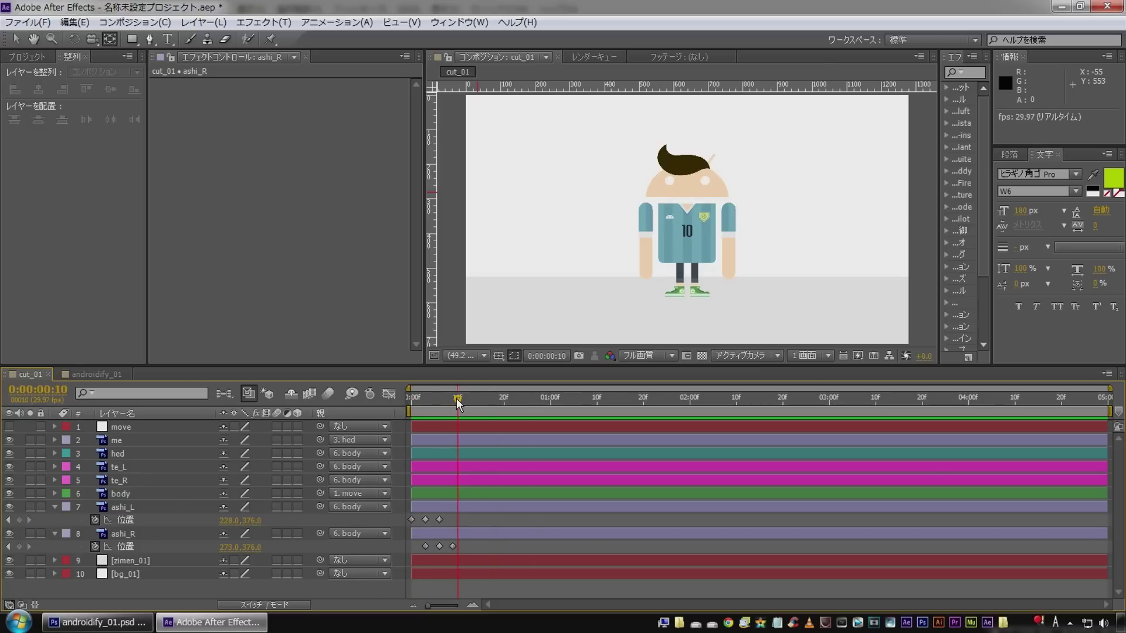
click(420, 532)
click(425, 519)
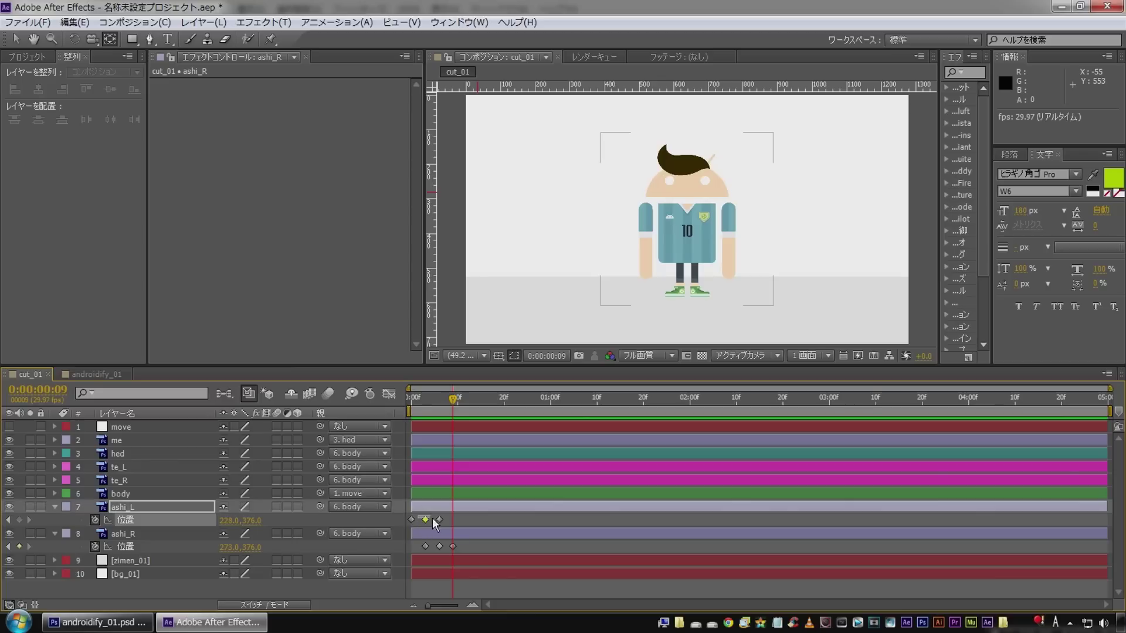
drag(461, 524, 461, 524)
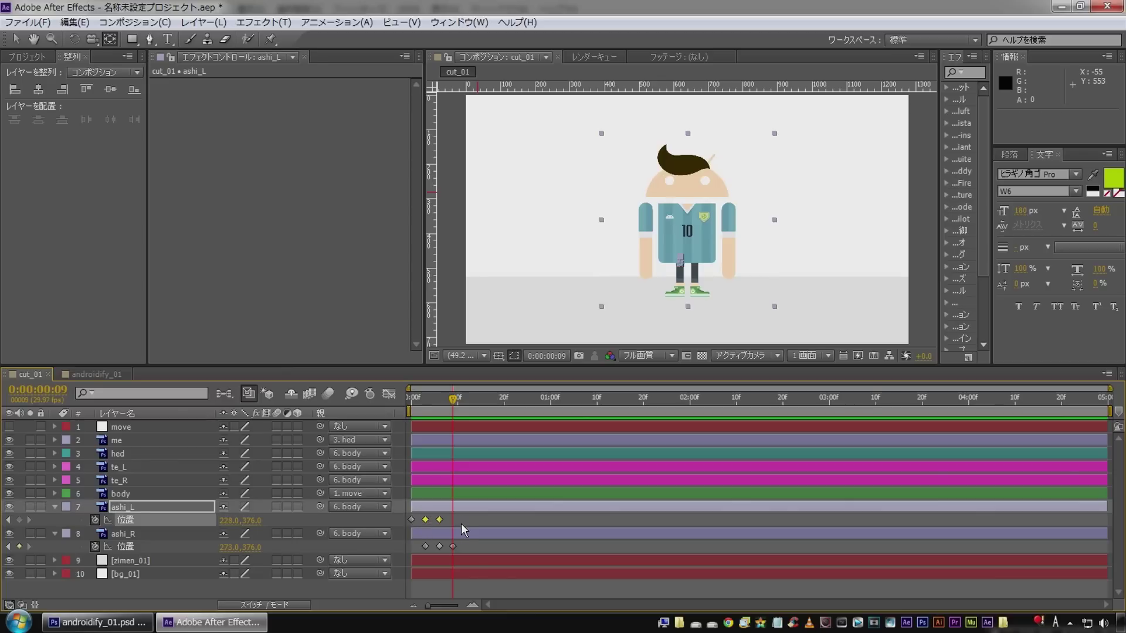
key(ctrl+v)
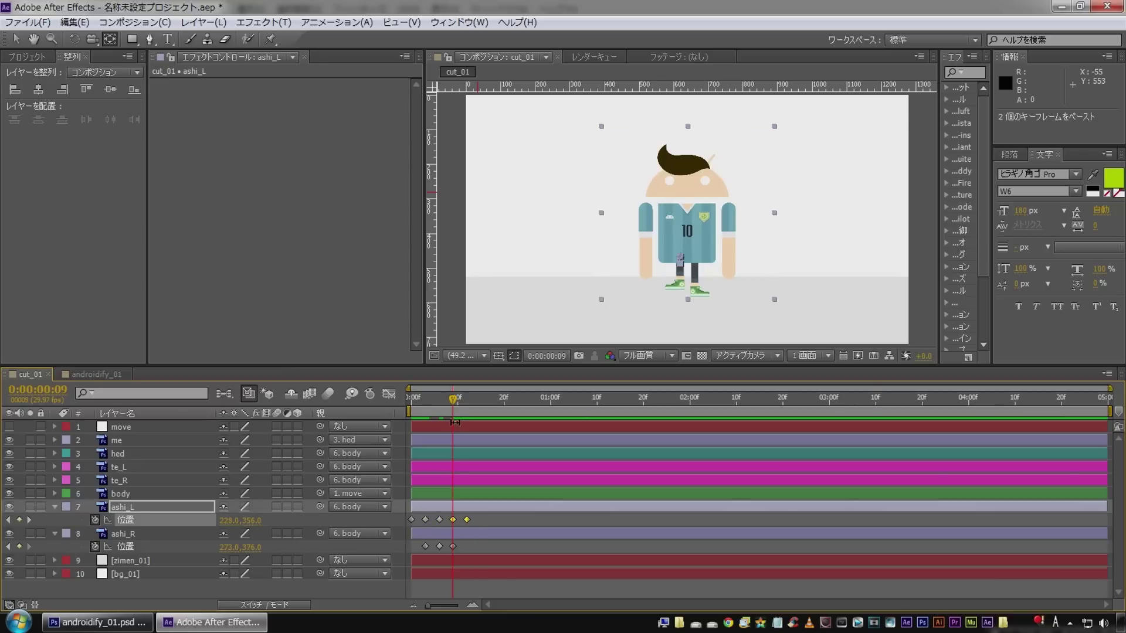
Step: Duplicate ashi_L's four keyframes at frame 15, then all eight at frame 27
key(k)
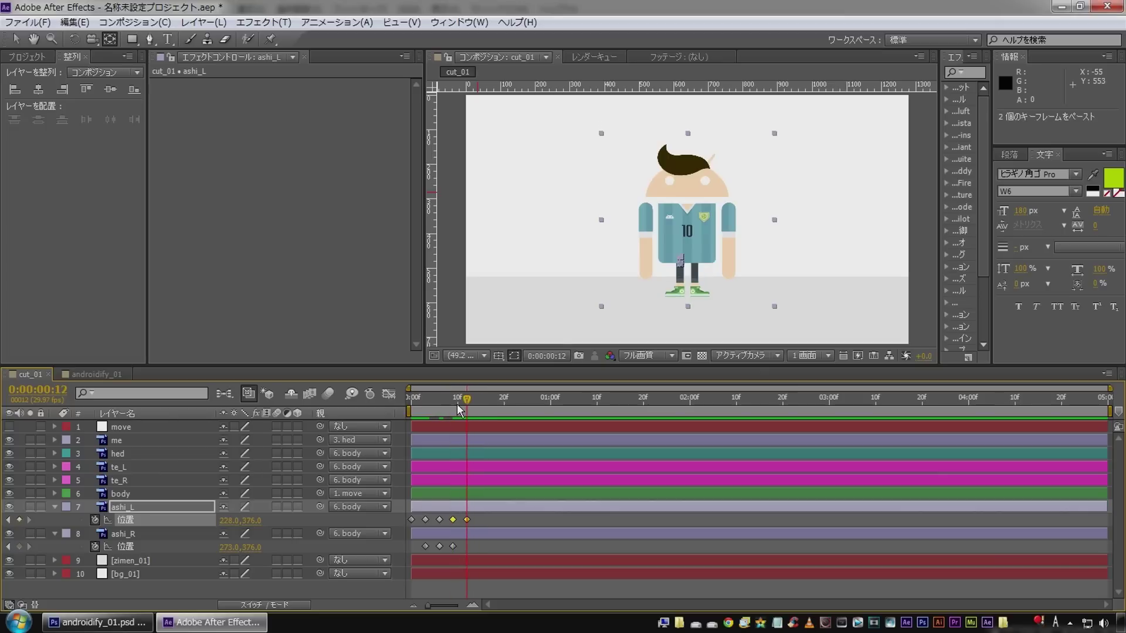
key(Page_Down)
key(Page_Down)
key(Page_Down)
drag(417, 515, 505, 547)
key(ctrl+c)
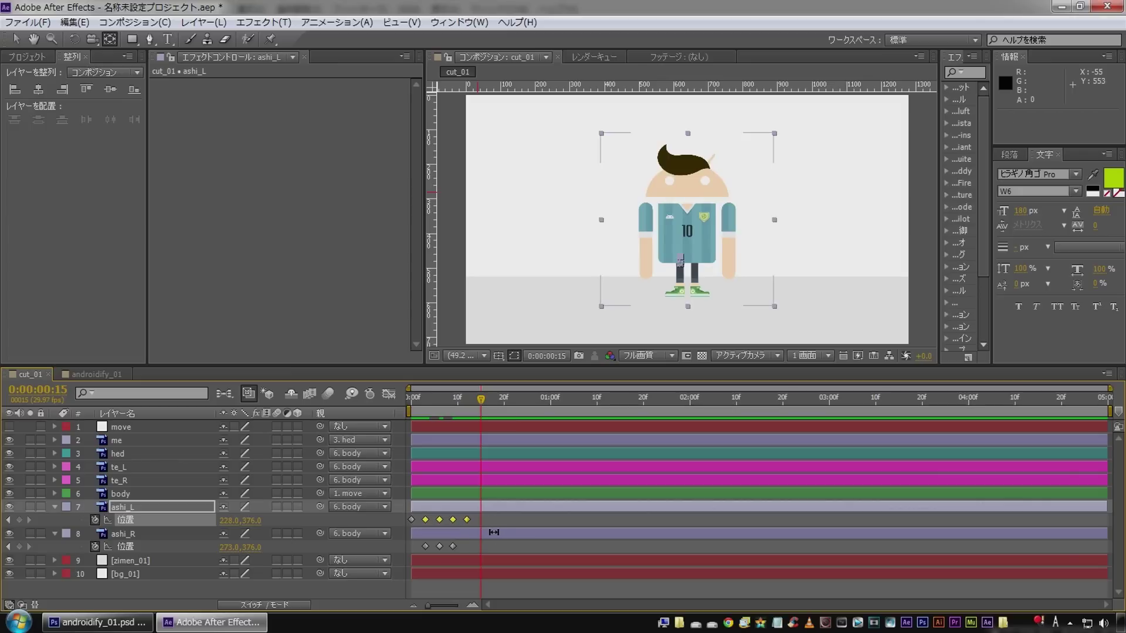
key(ctrl+v)
drag(503, 416, 535, 409)
drag(418, 523, 534, 538)
key(ctrl+c)
key(ctrl+v)
Step: Paste two ashi_R step keyframes at frame 12, then four at frame 18
click(439, 402)
drag(440, 406, 466, 405)
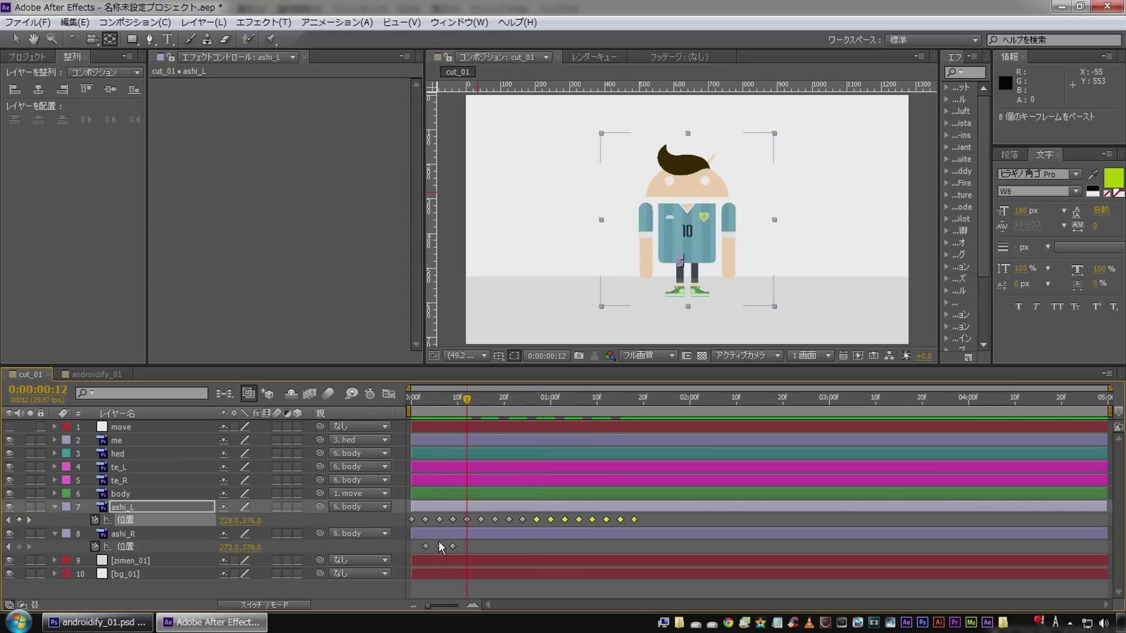
drag(434, 541, 473, 553)
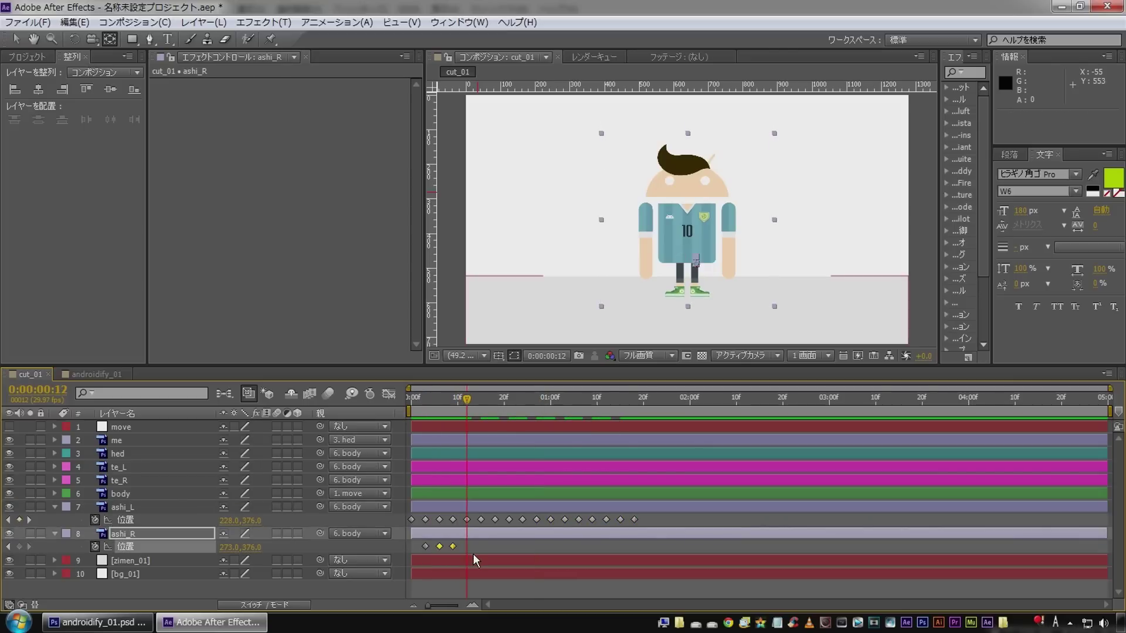
key(ctrl+v)
click(490, 401)
drag(490, 401, 495, 401)
drag(431, 541, 495, 557)
key(ctrl+c)
key(ctrl+v)
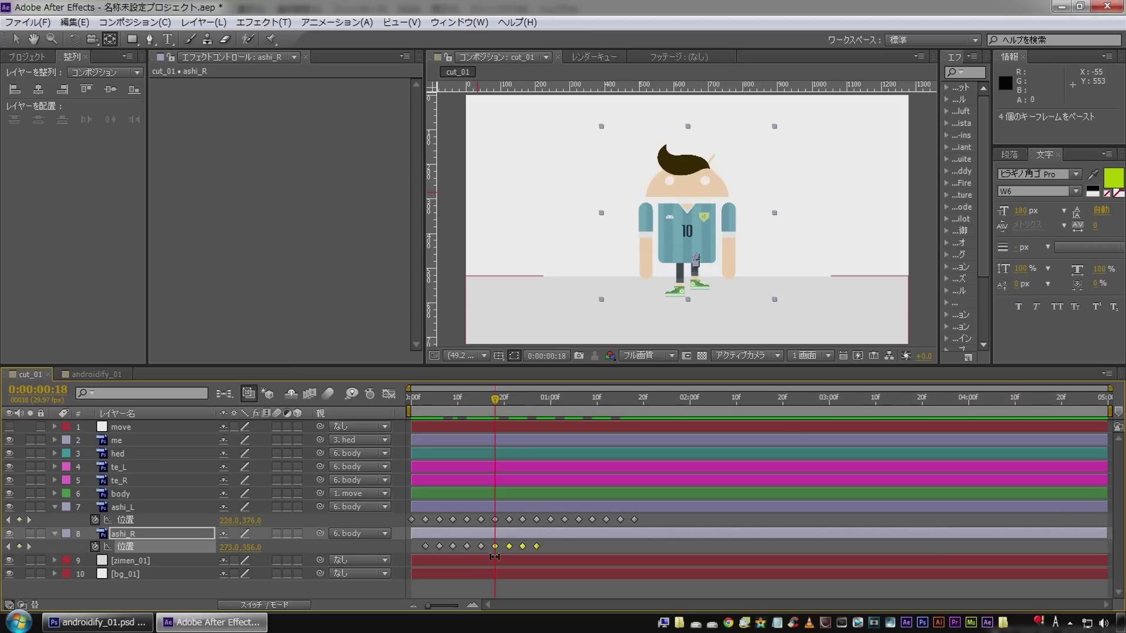
Step: Duplicate all eight ashi_R keyframes starting at the 1-second mark
drag(540, 400, 552, 412)
drag(433, 556, 547, 556)
key(ctrl+c)
key(ctrl+v)
click(342, 591)
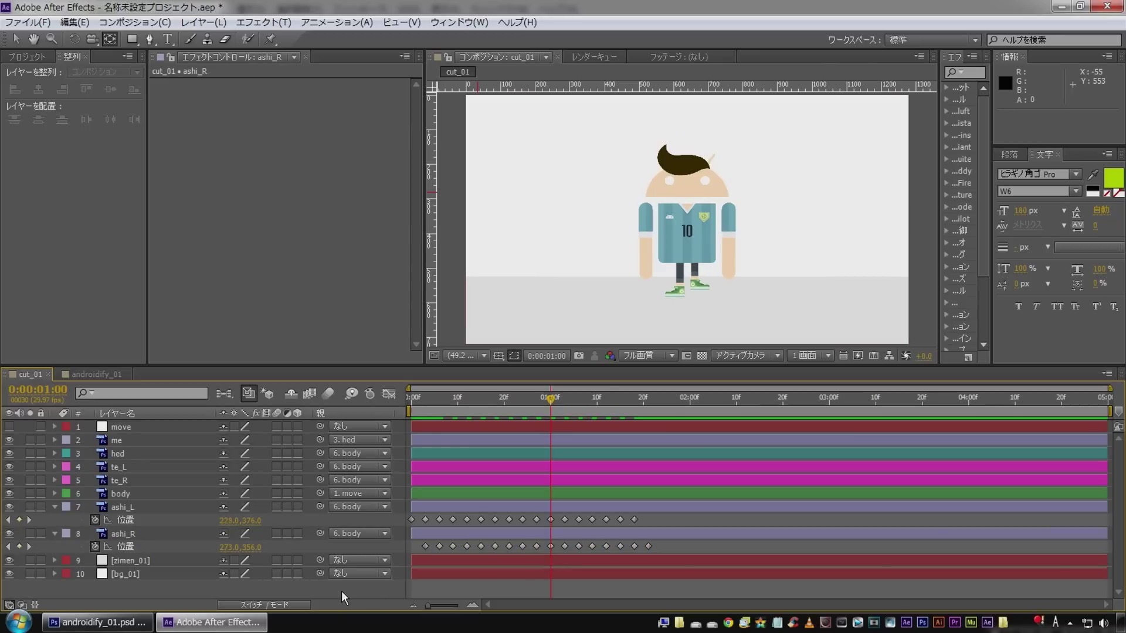
key(KP_0)
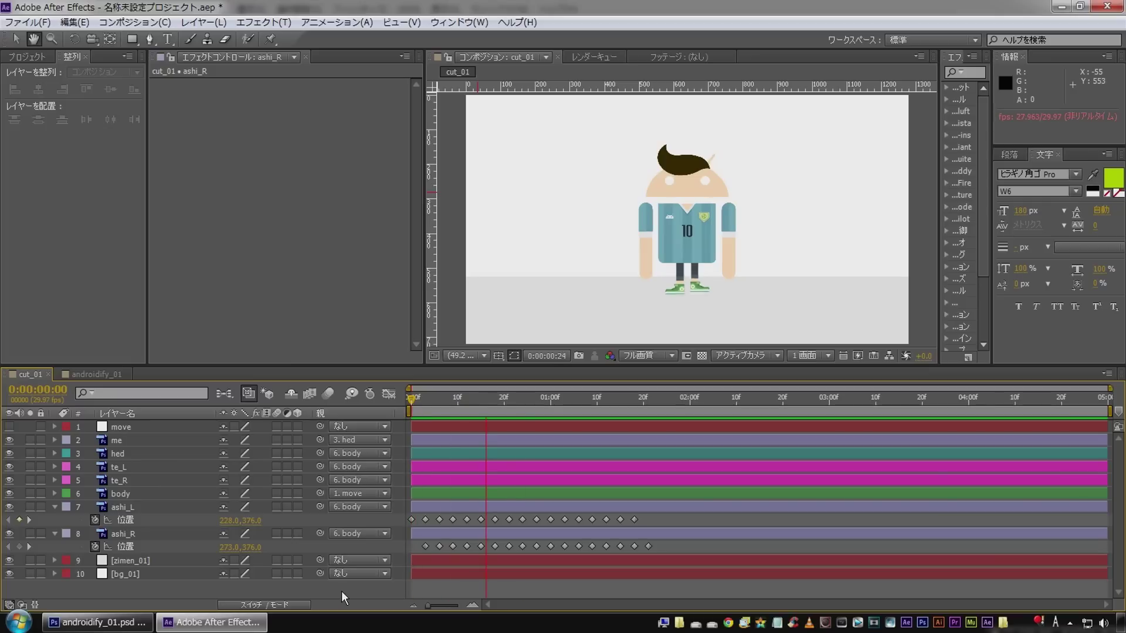
click(407, 512)
drag(462, 399, 404, 400)
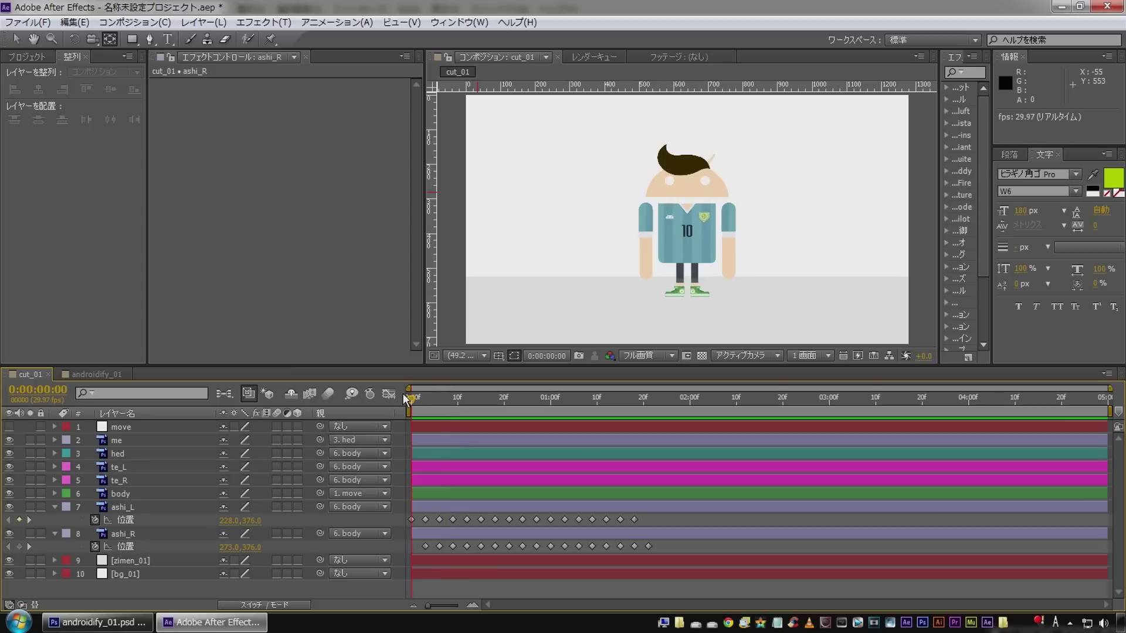
click(120, 455)
key(p)
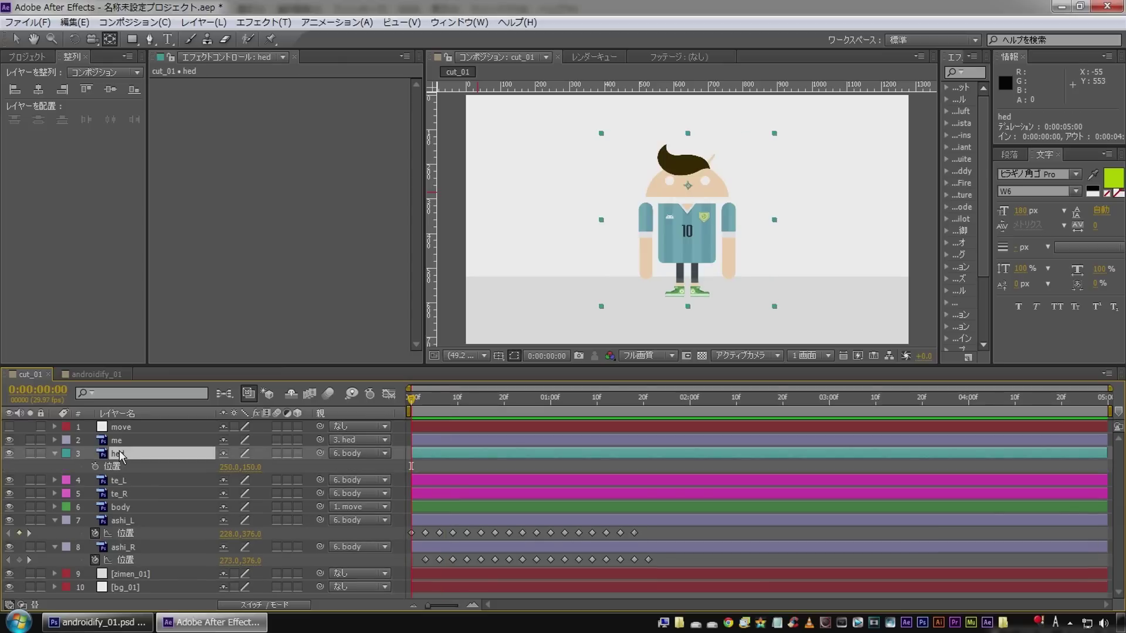
Step: Keyframe the hed Position at frame 0 and lower the head 8 px at frame 3
click(95, 467)
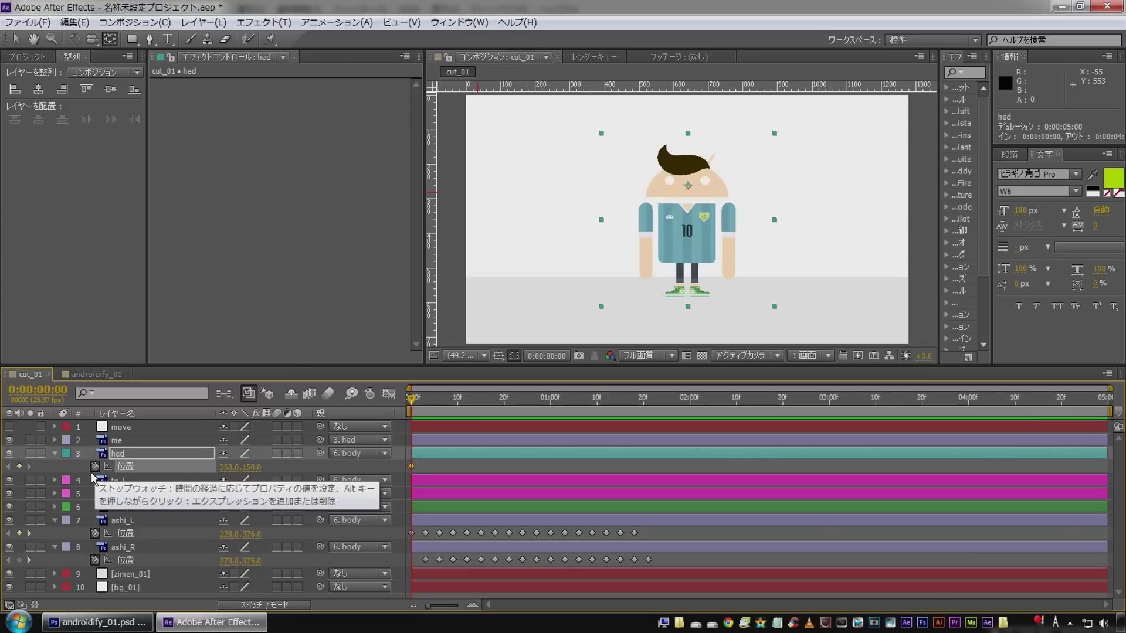
key(Page_Down)
key(Page_Down)
key(Page_Down)
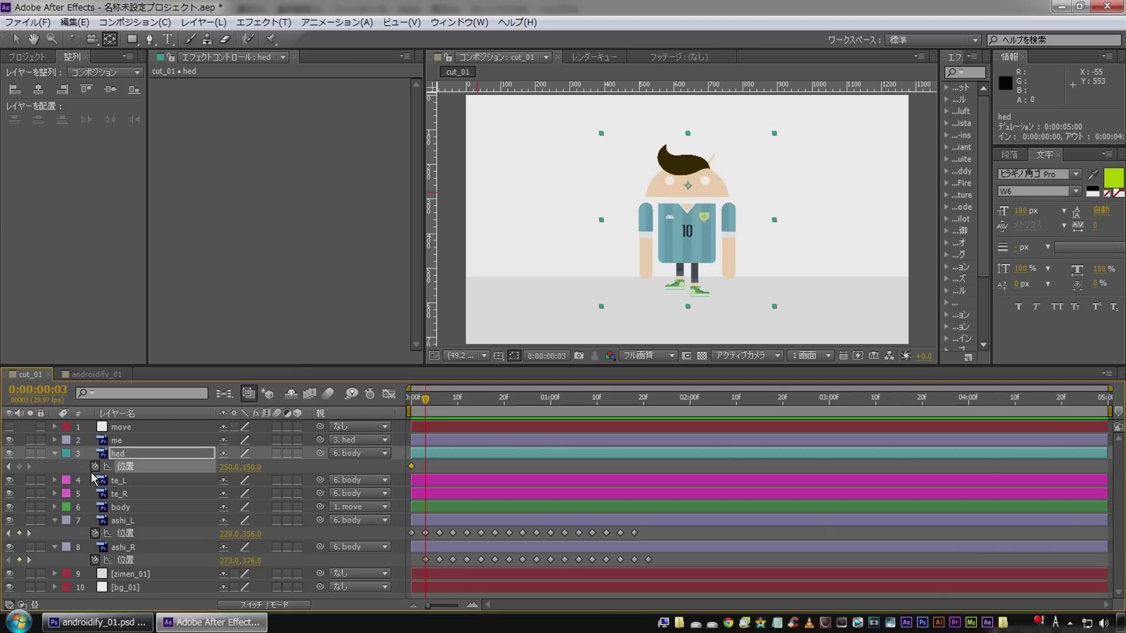
click(146, 452)
key(Down)
key(Down)
key(Down)
key(Down)
key(Down)
key(Down)
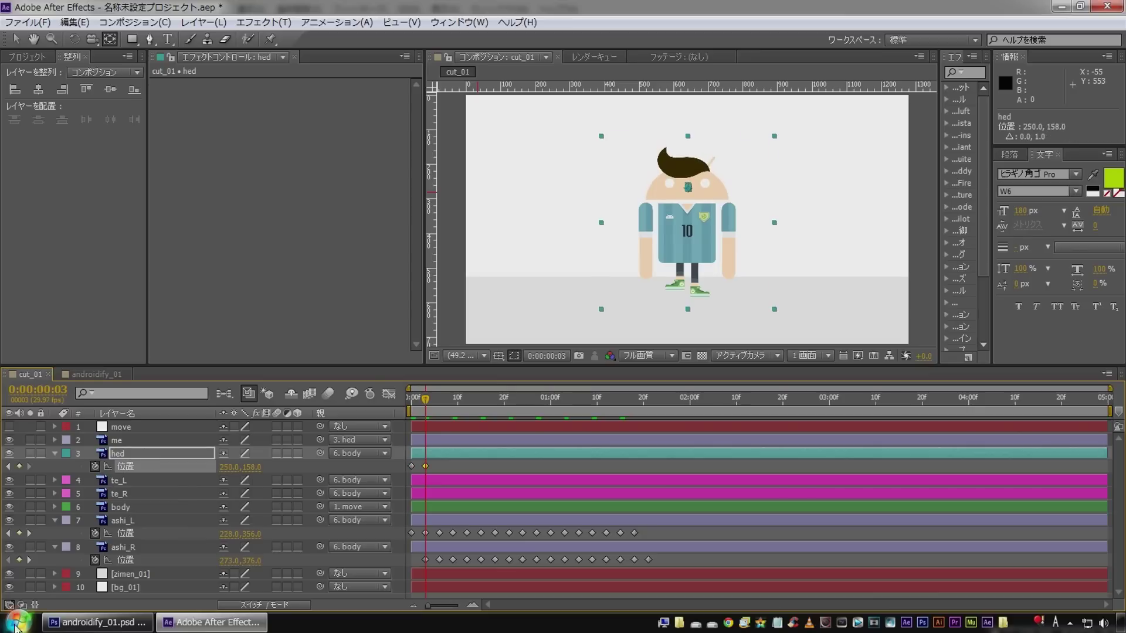
Step: Copy the head's starting Position key to frame 6 and preview from the start
key(Page_Down)
key(Page_Down)
key(Page_Down)
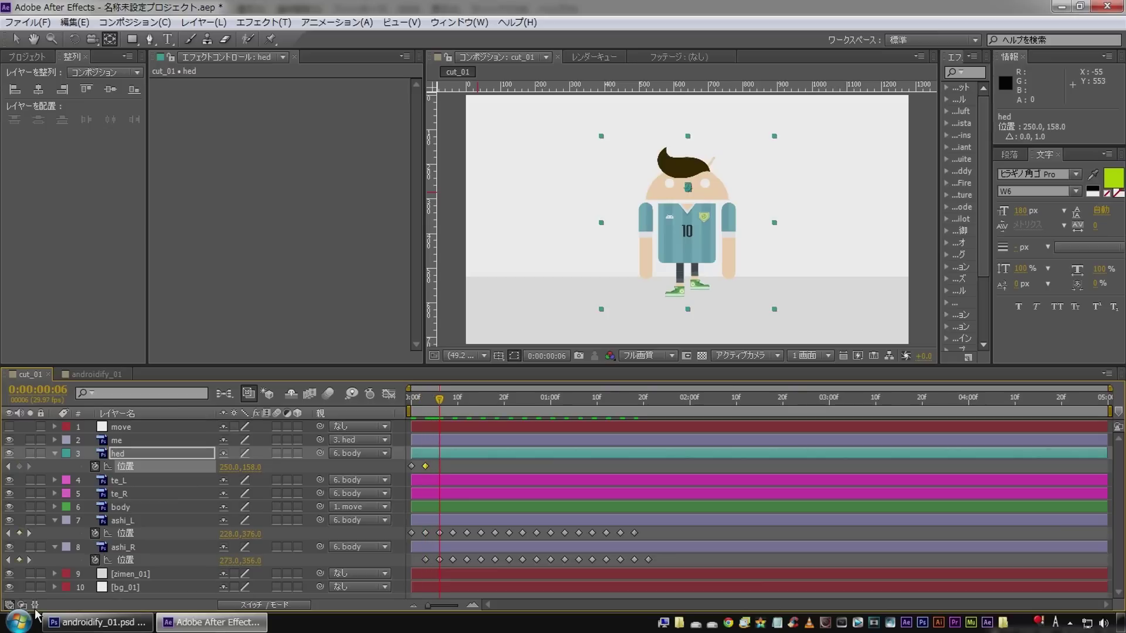
click(411, 467)
key(ctrl+c)
key(ctrl+v)
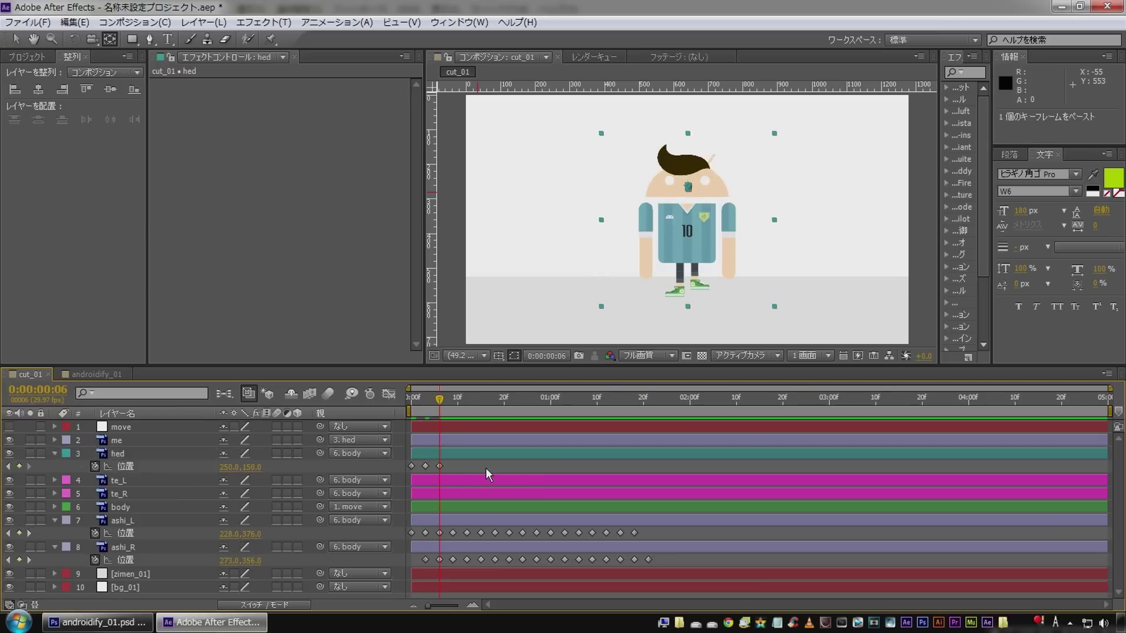
click(486, 468)
key(Home)
key(space)
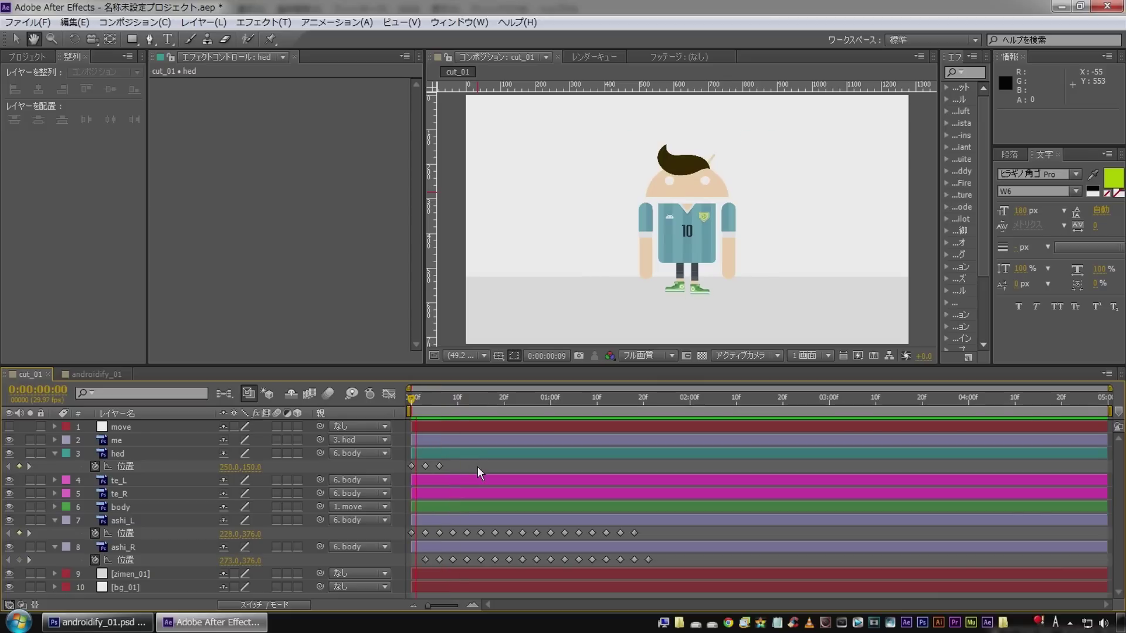
Step: Paste two head Position keyframes at frame 9
click(449, 403)
drag(449, 403, 453, 404)
click(405, 471)
click(426, 466)
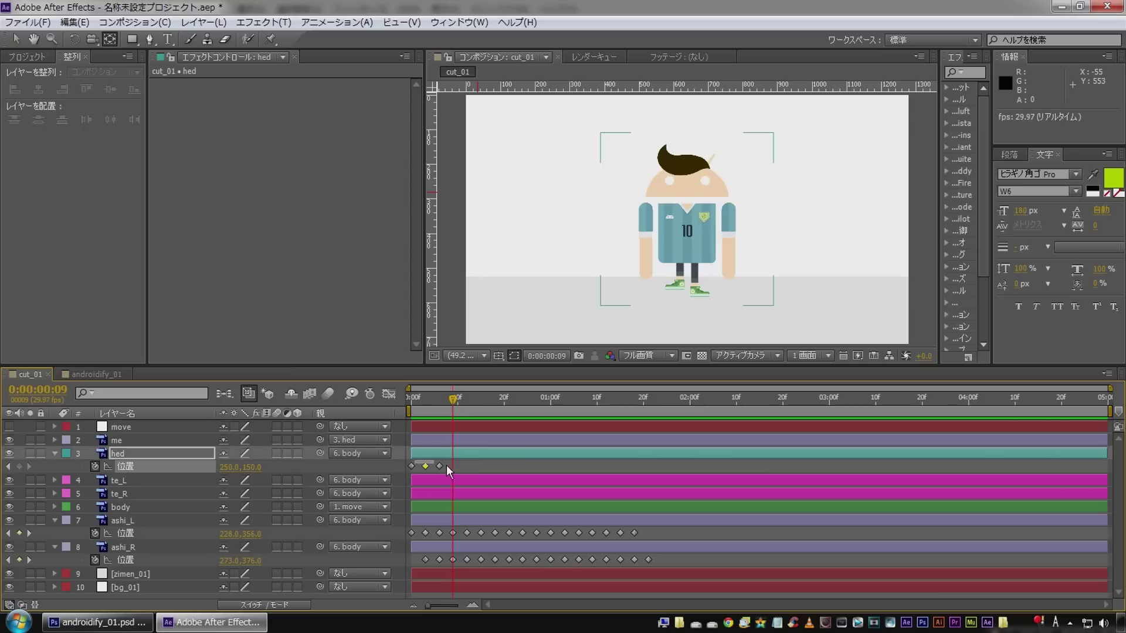
key(ctrl+c)
key(ctrl+v)
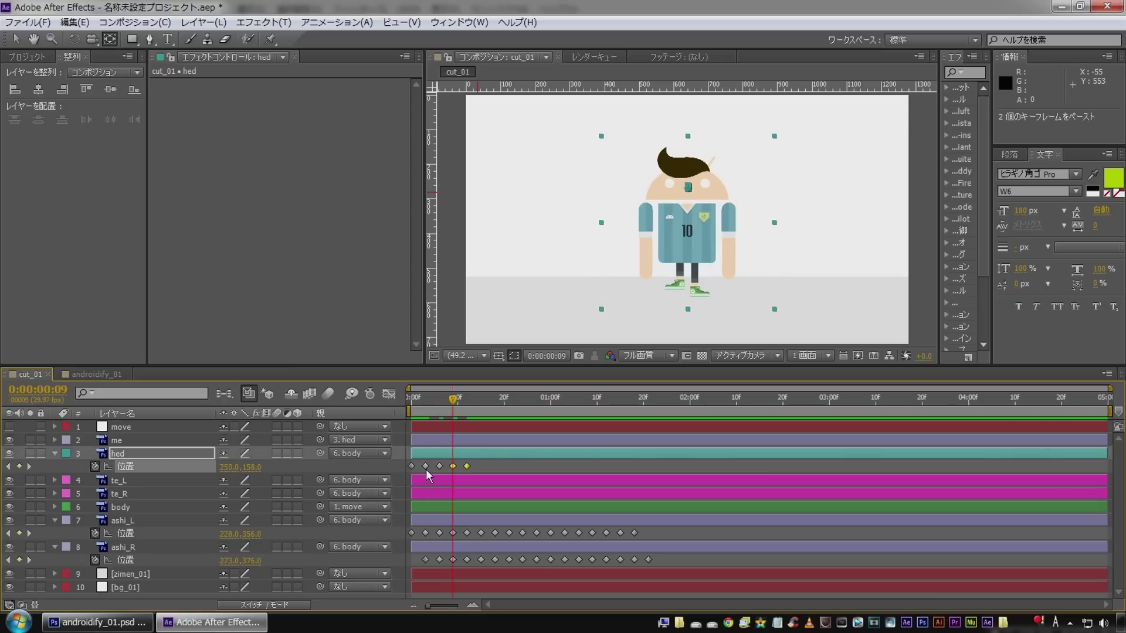
Step: Duplicate the head's four keyframes at frame 15, then all eight at frame 27
drag(422, 469, 518, 476)
key(ctrl+c)
click(481, 404)
key(ctrl+v)
drag(421, 465, 550, 473)
key(ctrl+c)
click(534, 403)
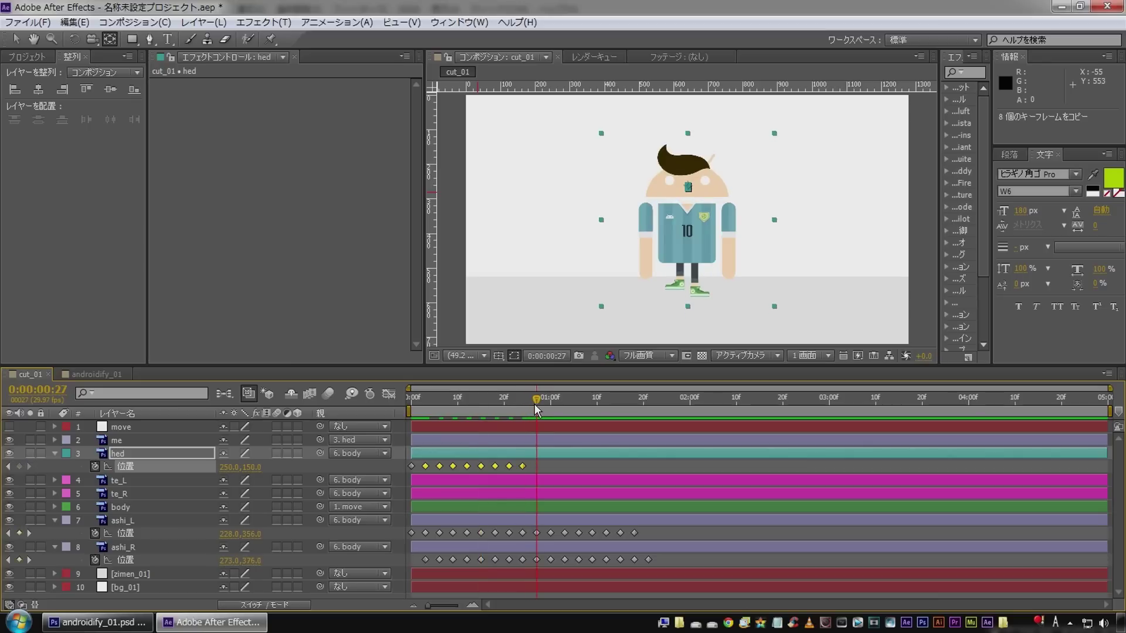
key(ctrl+v)
Step: Preview the head bob animation from the start
key(Home)
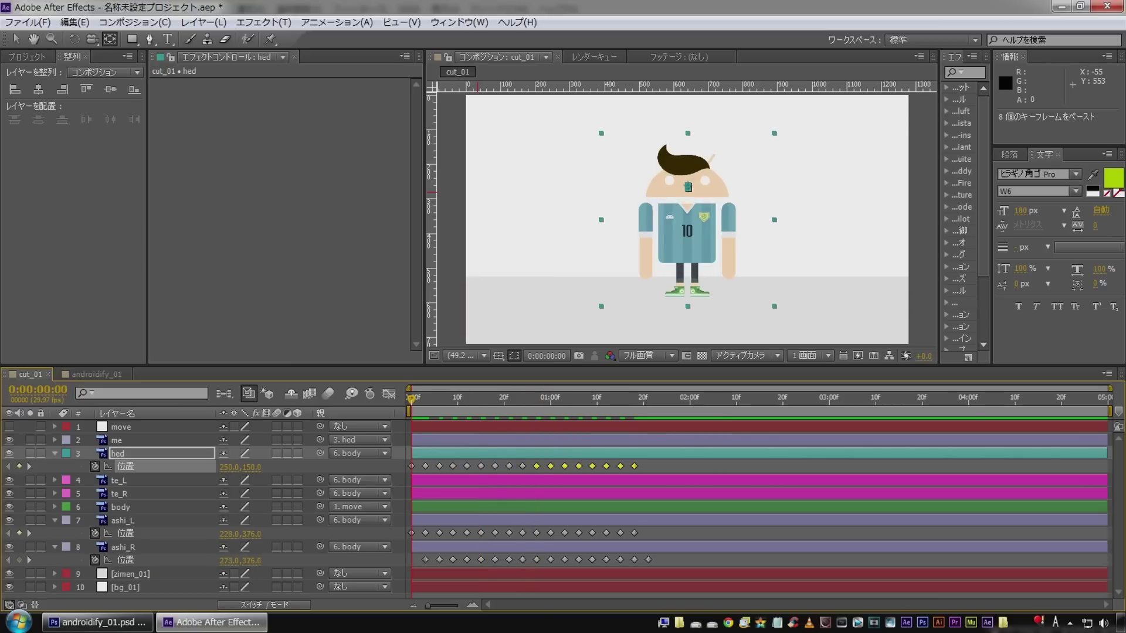
key(F2)
key(space)
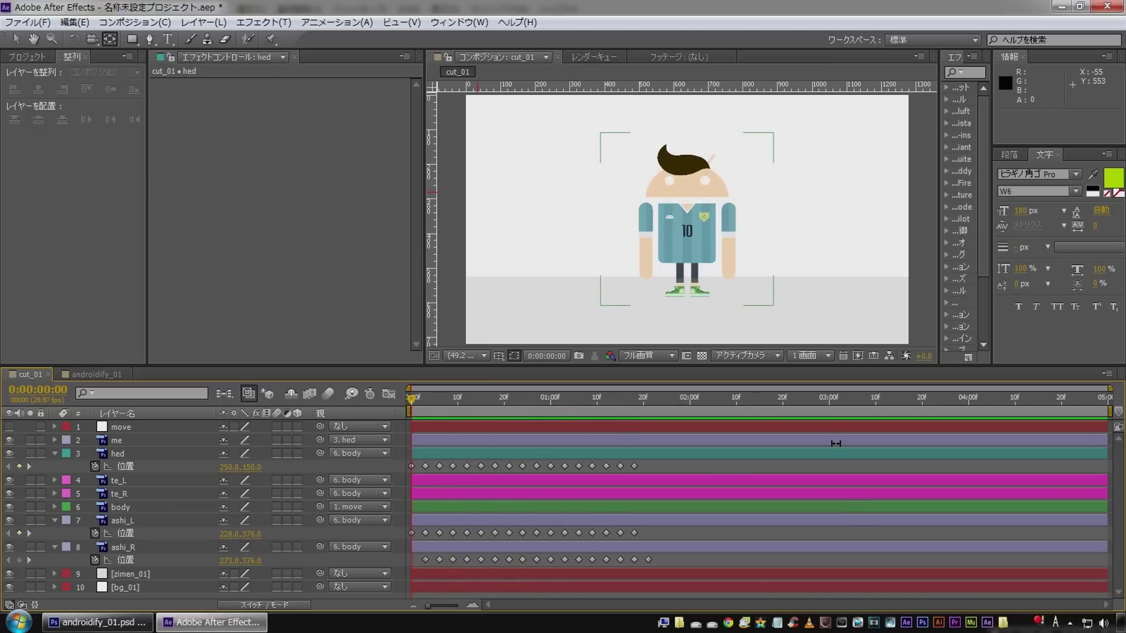
key(y)
click(136, 506)
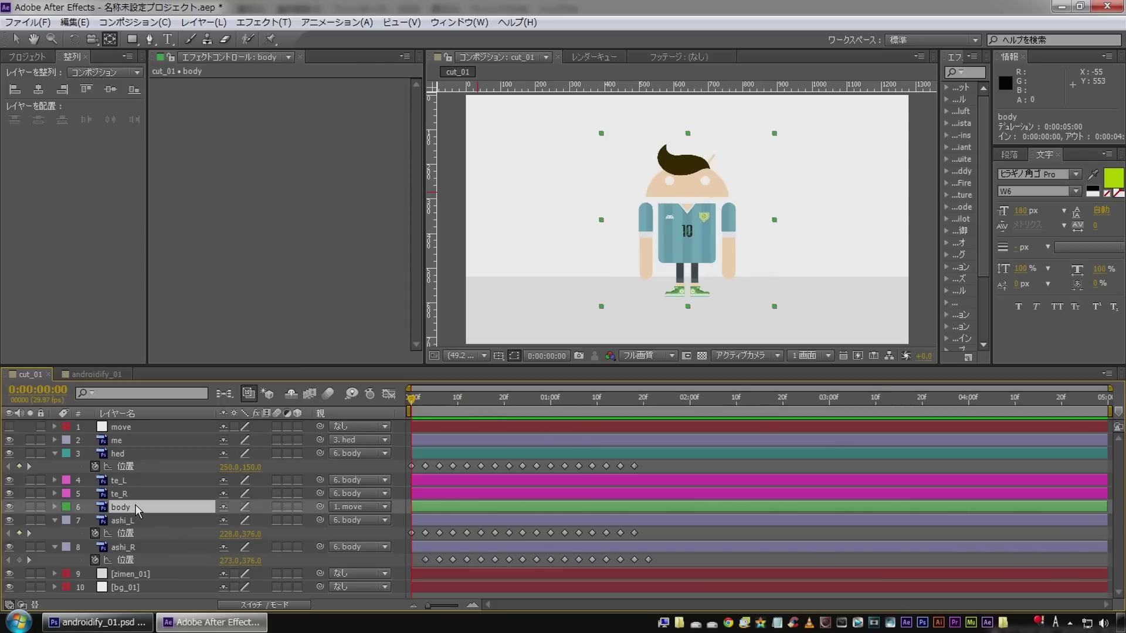
Step: Keyframe the body's Position at frame 0, cutting a trial key at frame 3
key(p)
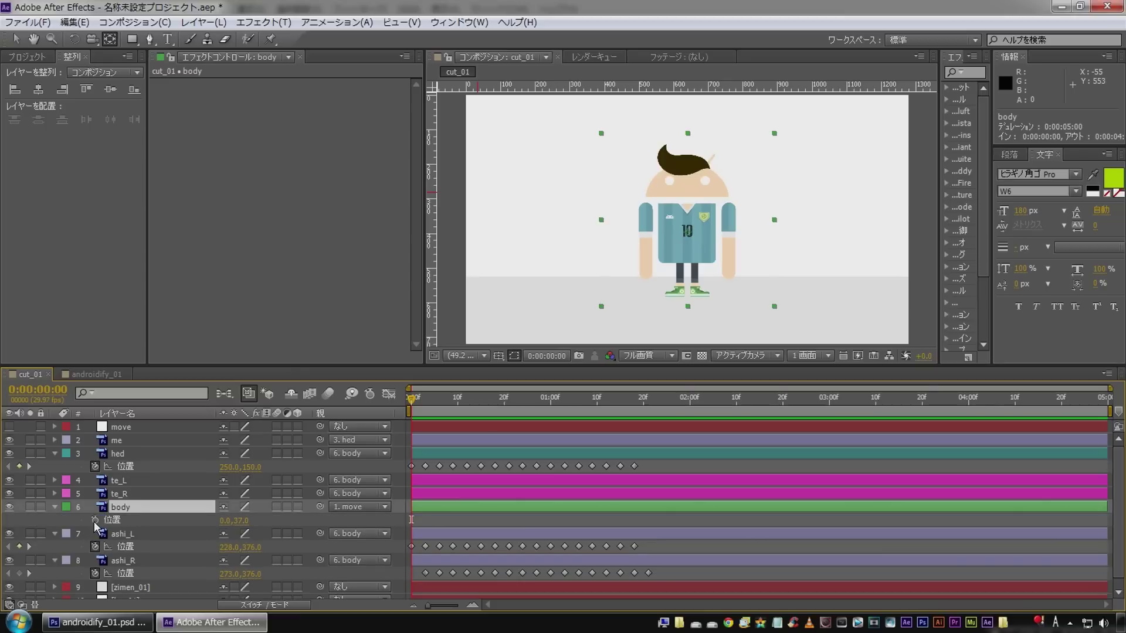
click(95, 520)
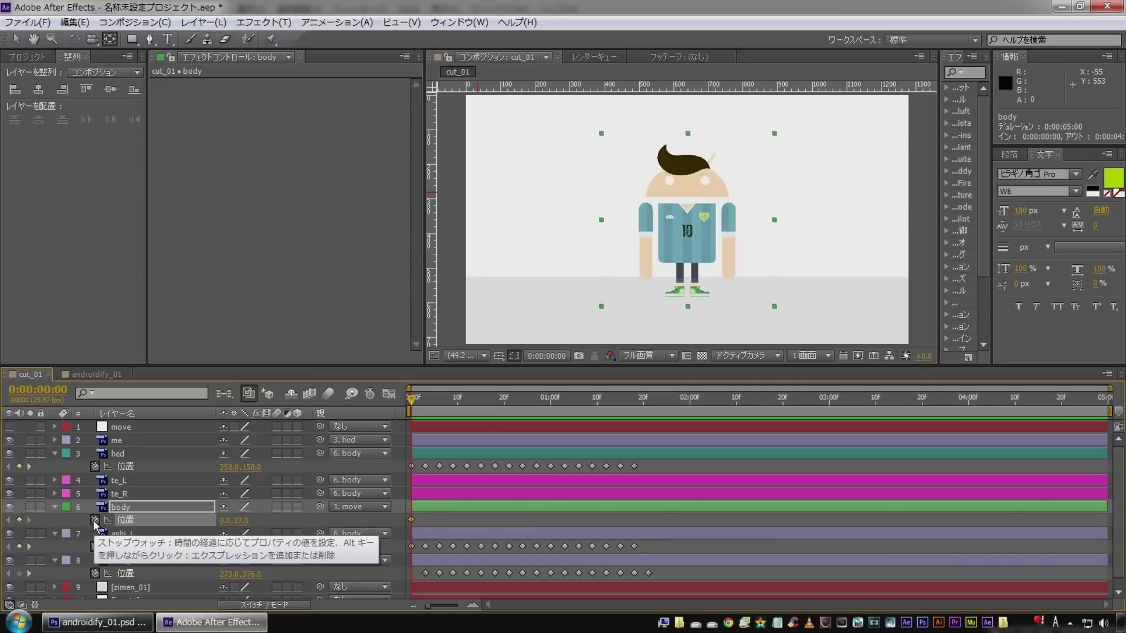
key(Page_Down)
key(Page_Down)
key(Page_Down)
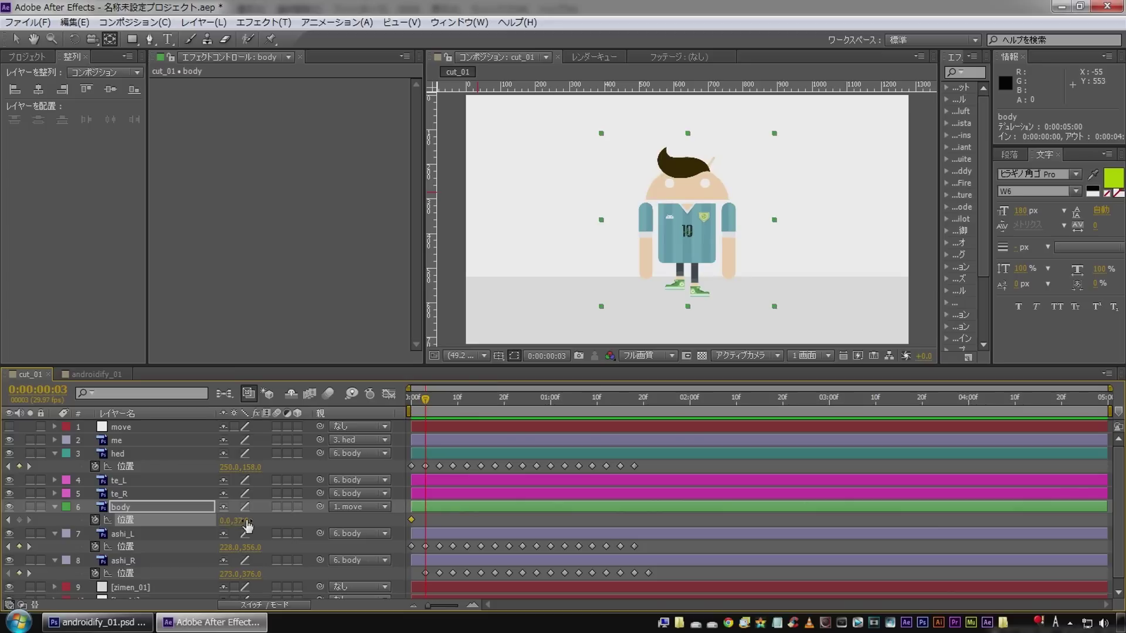
mouse_move(244, 522)
mouse_down()
mouse_move(279, 519)
mouse_move(257, 518)
mouse_up()
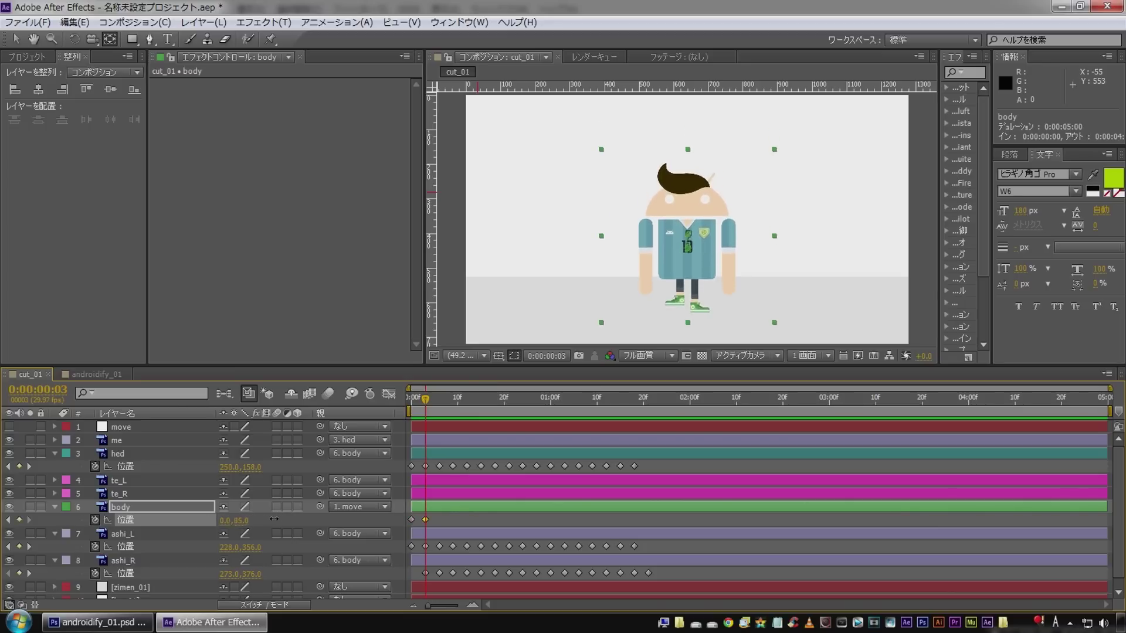
key(ctrl+x)
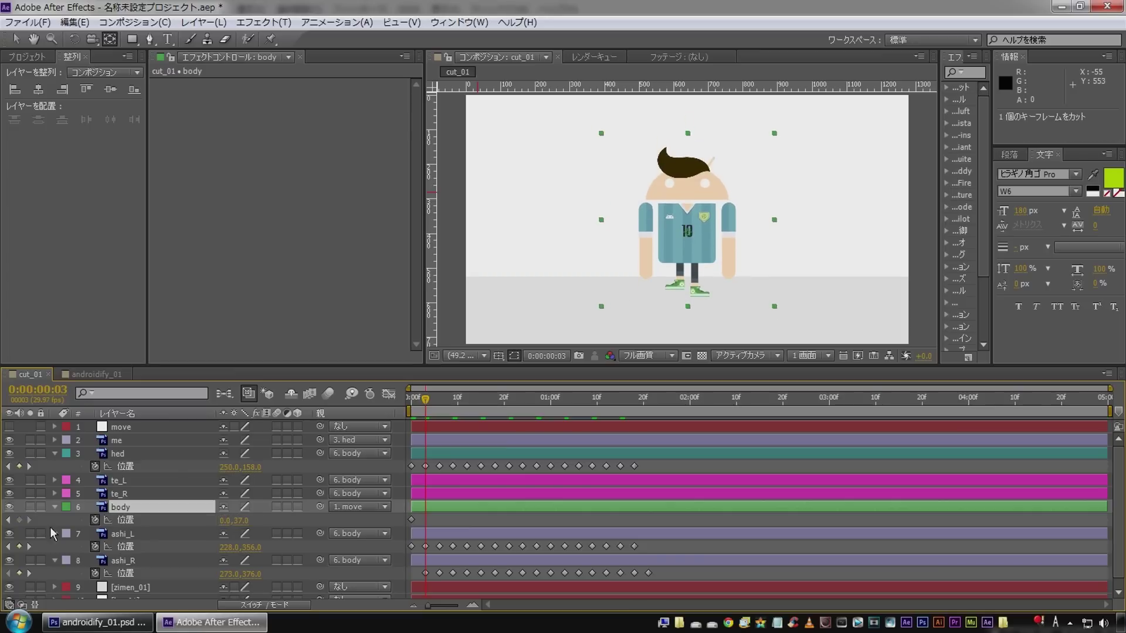
Step: Parent ashi_L and ashi_R to the move layer
click(145, 535)
shift+click(130, 561)
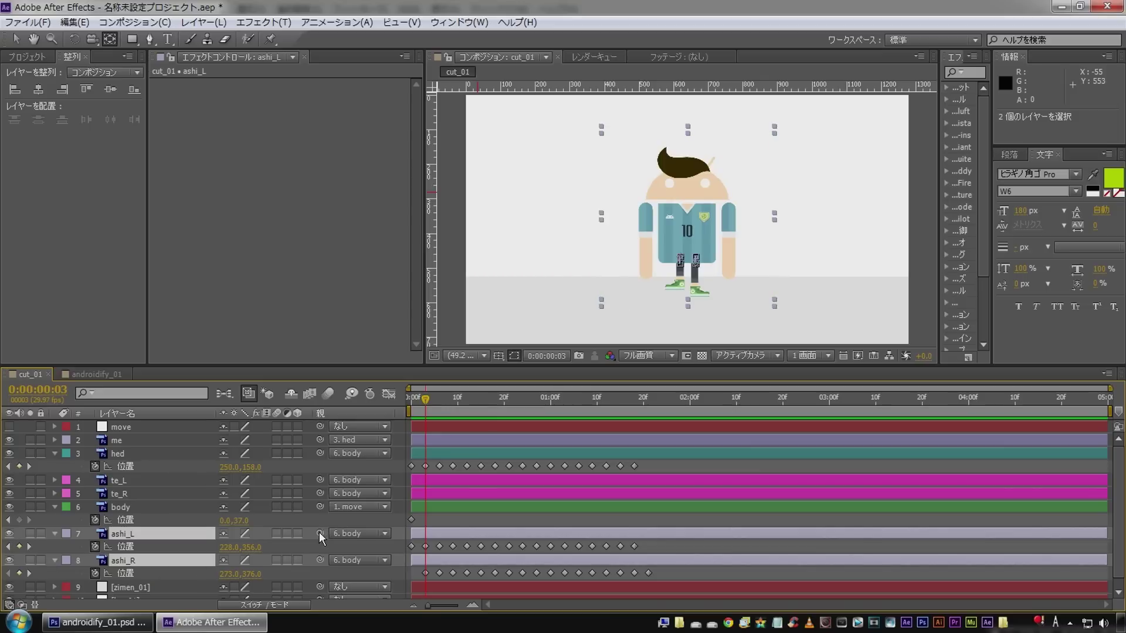
drag(319, 533, 136, 428)
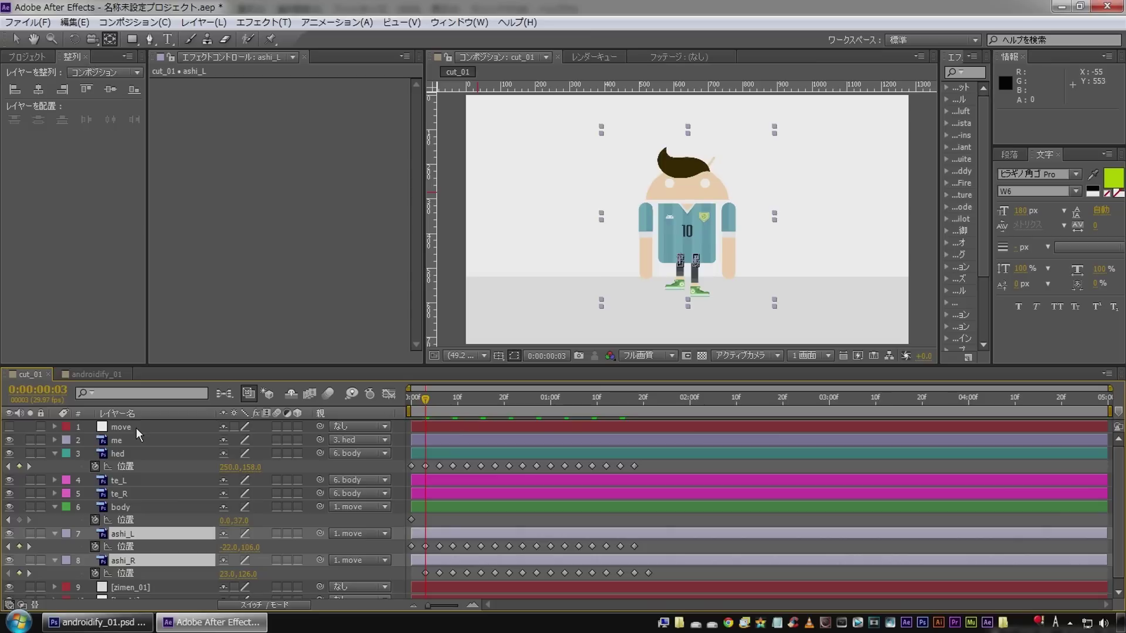
click(110, 507)
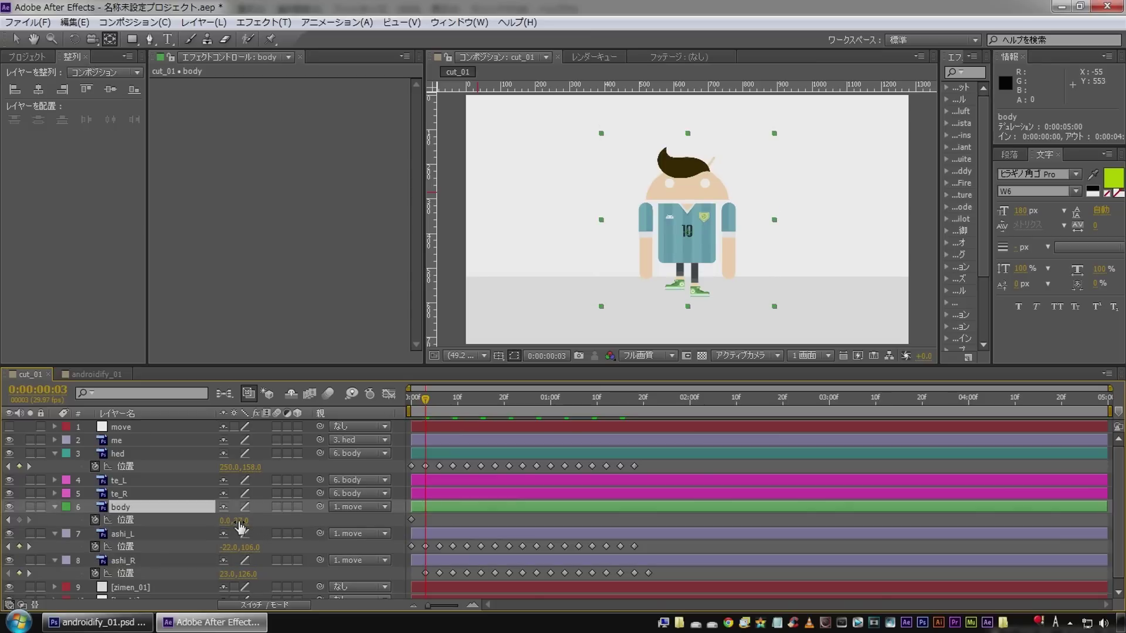
Step: Lower the body to Y 47 at frame 3
mouse_move(241, 522)
mouse_down()
mouse_move(179, 505)
mouse_move(217, 516)
mouse_up()
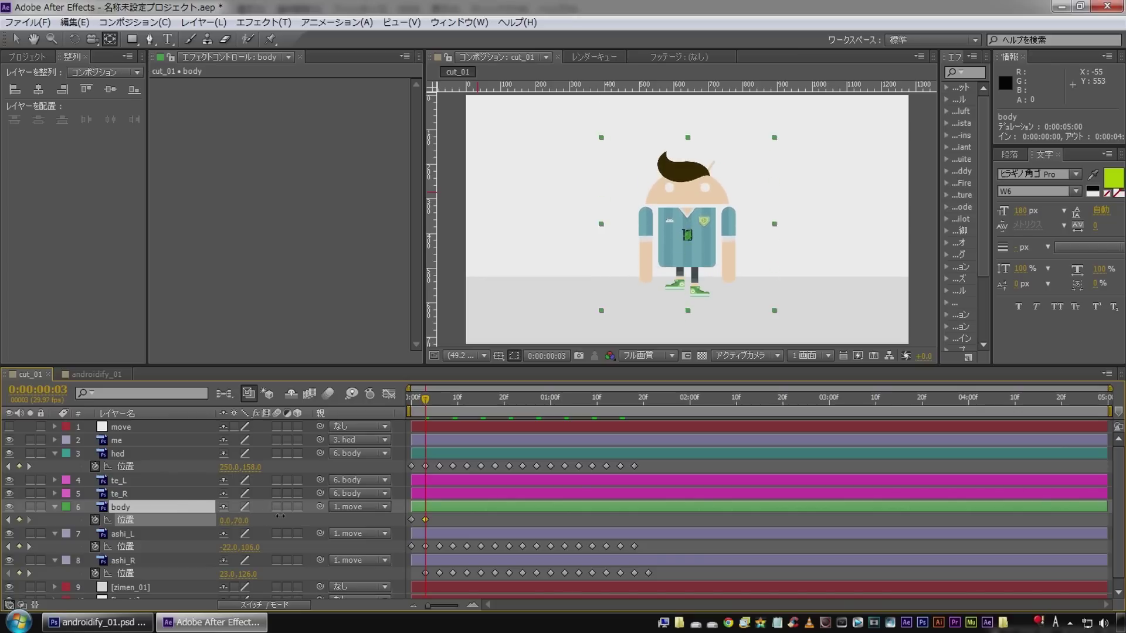
drag(218, 516, 195, 522)
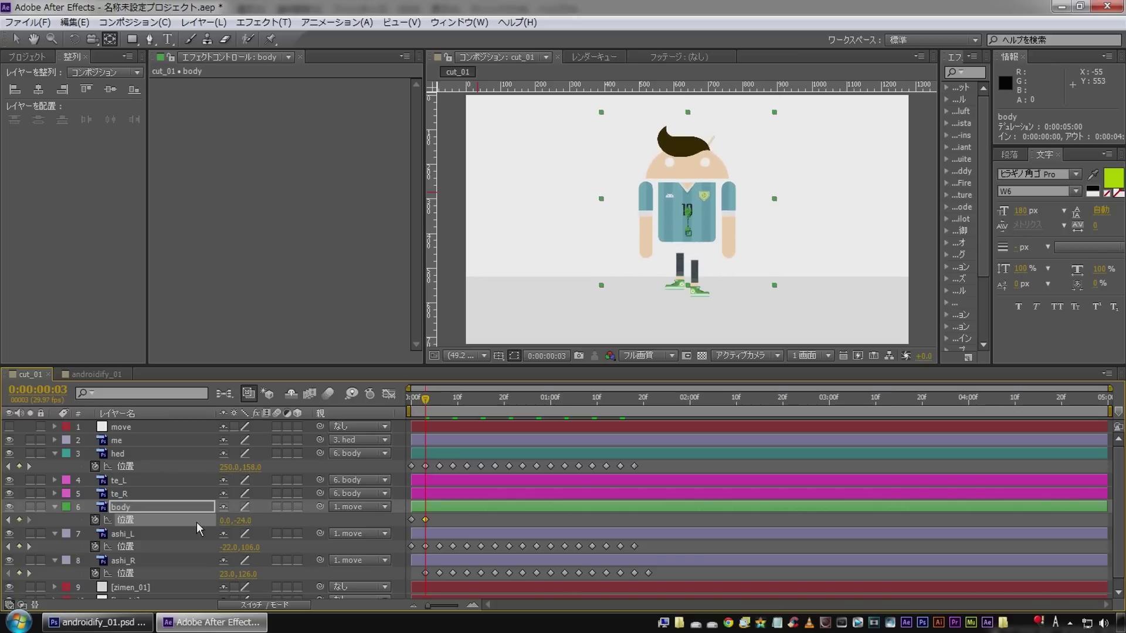
key(ctrl+x)
click(142, 506)
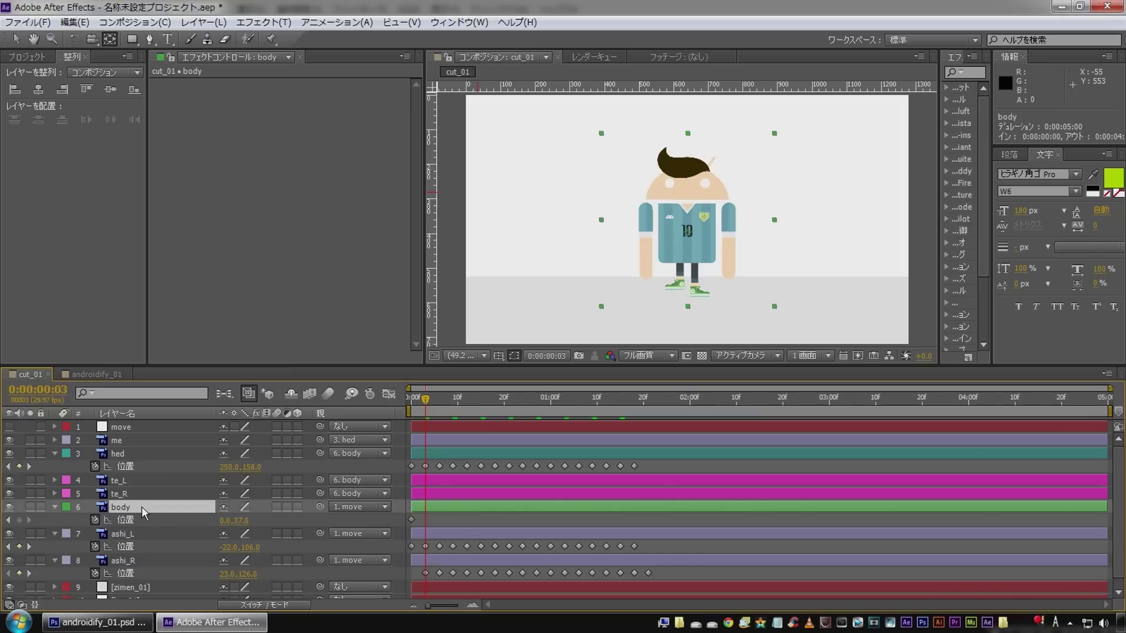
key(Down)
key(Down)
key(Down)
key(Down)
key(Down)
key(Down)
key(Down)
key(Down)
key(Down)
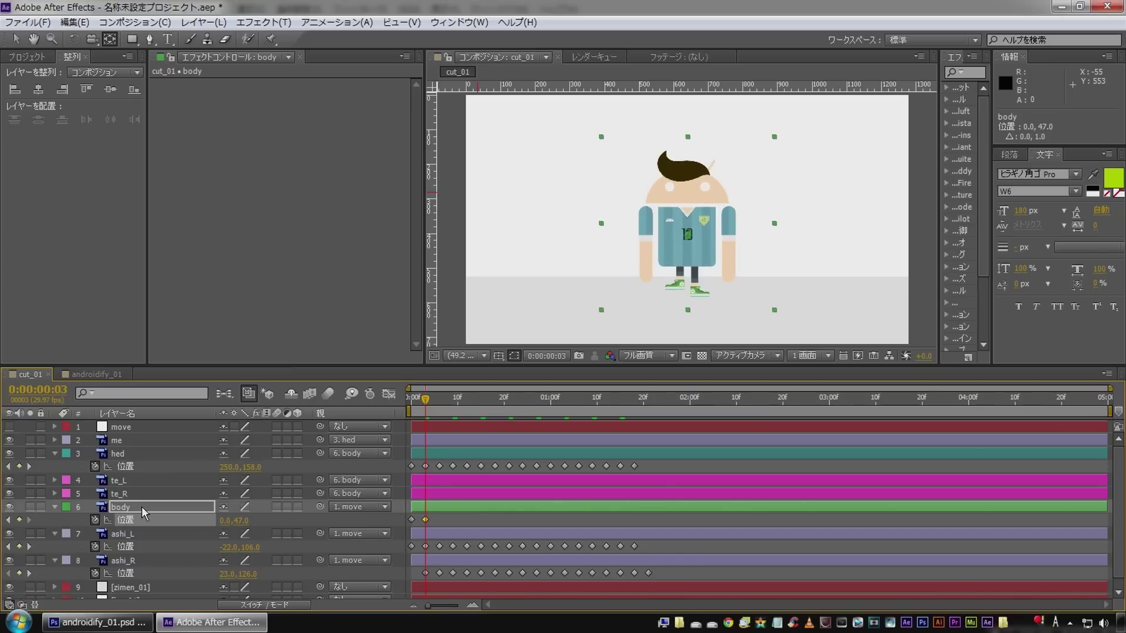
Step: Copy the body's starting Position key to frame 6 and preview the bob
click(28, 467)
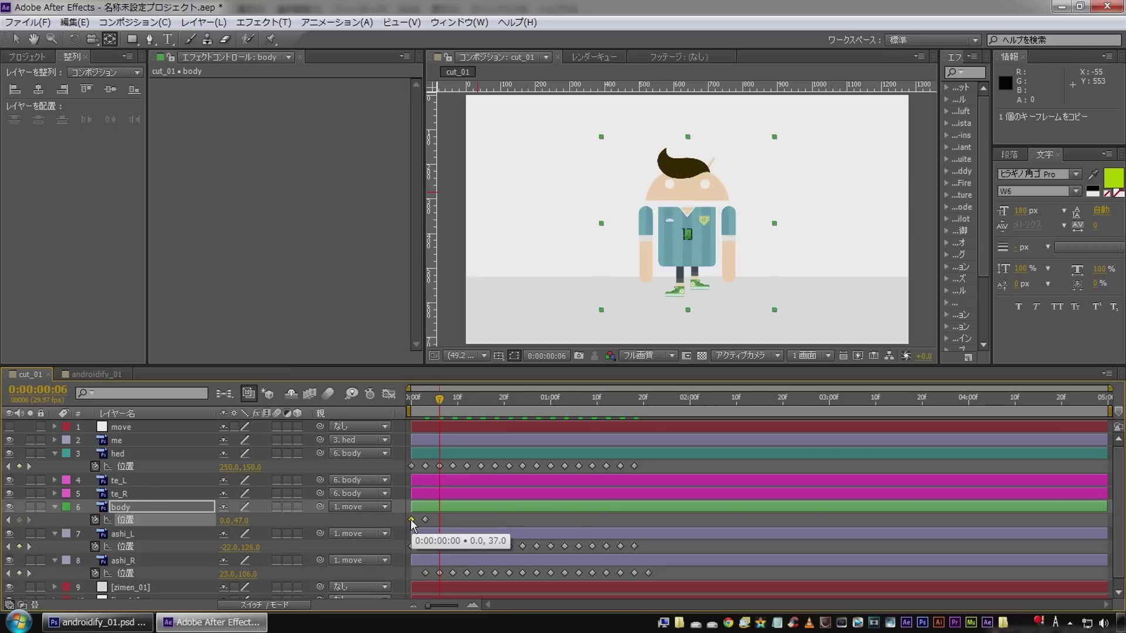
click(411, 519)
key(ctrl+c)
key(ctrl+v)
click(504, 512)
key(KP_0)
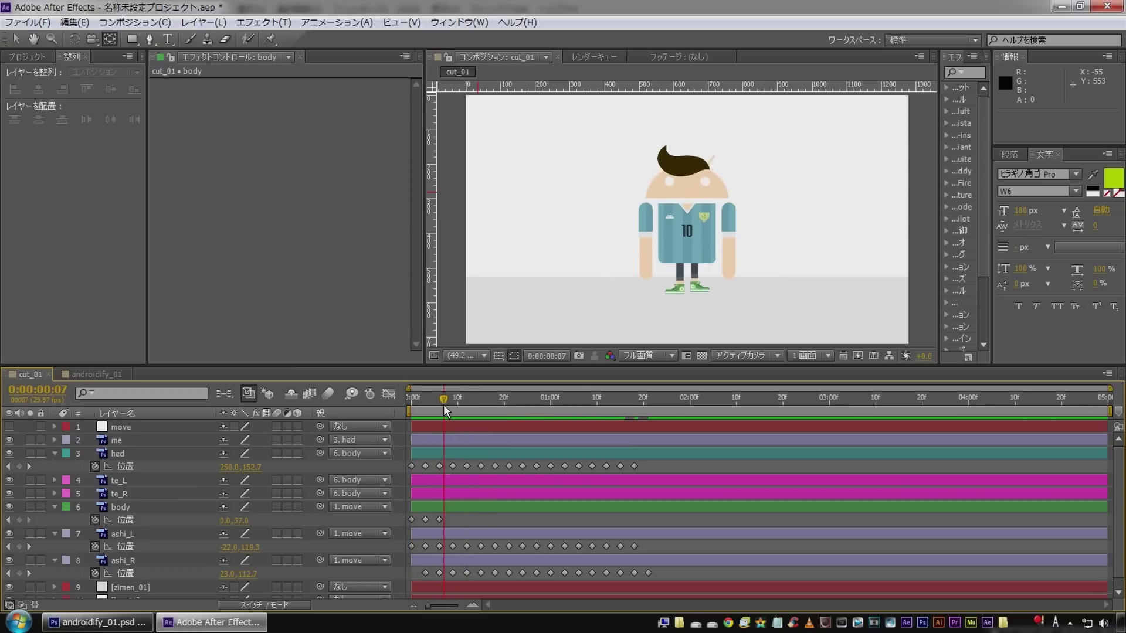
Step: Paste two body keyframes at frame 9, then four at frame 15
drag(418, 515, 451, 532)
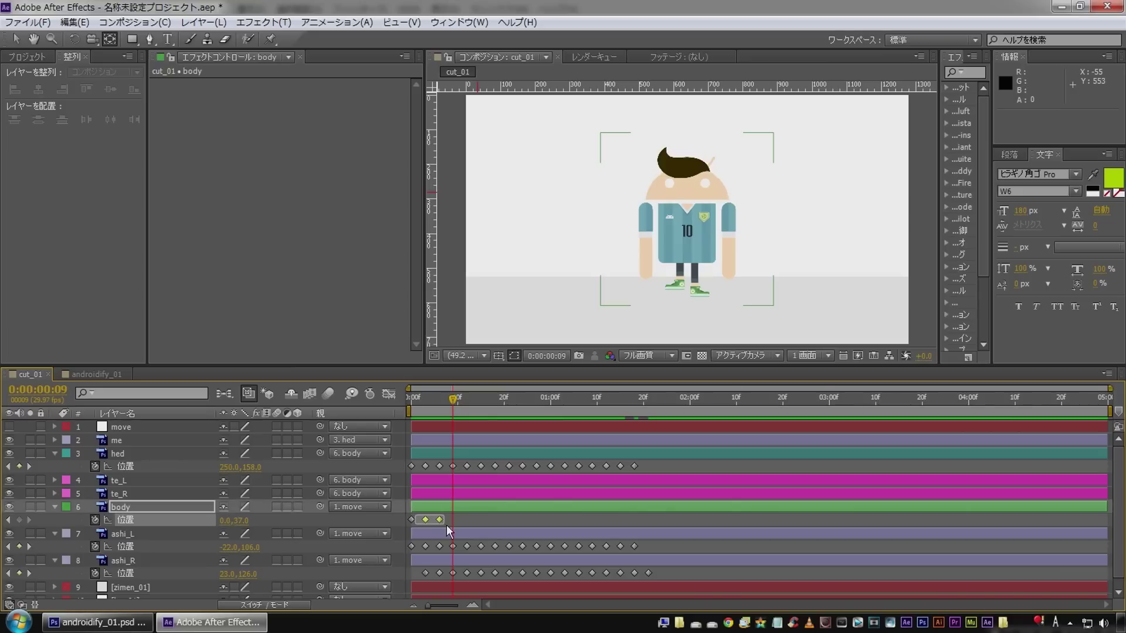
key(ctrl+c)
key(ctrl+v)
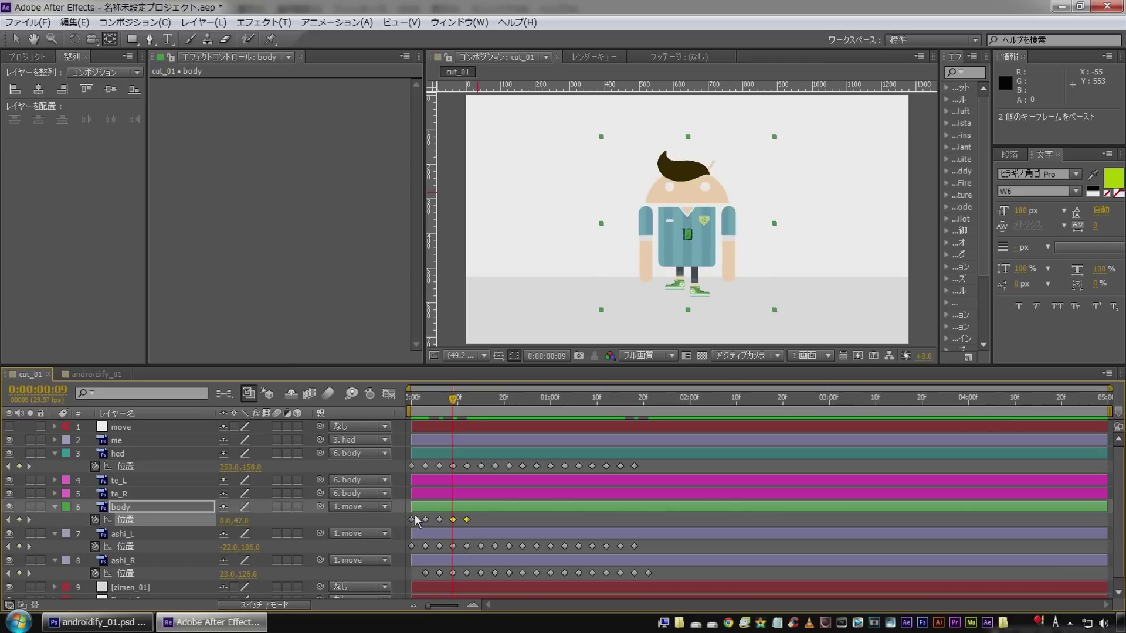
drag(416, 514, 499, 544)
key(ctrl+c)
click(477, 404)
drag(478, 404, 537, 403)
key(ctrl+v)
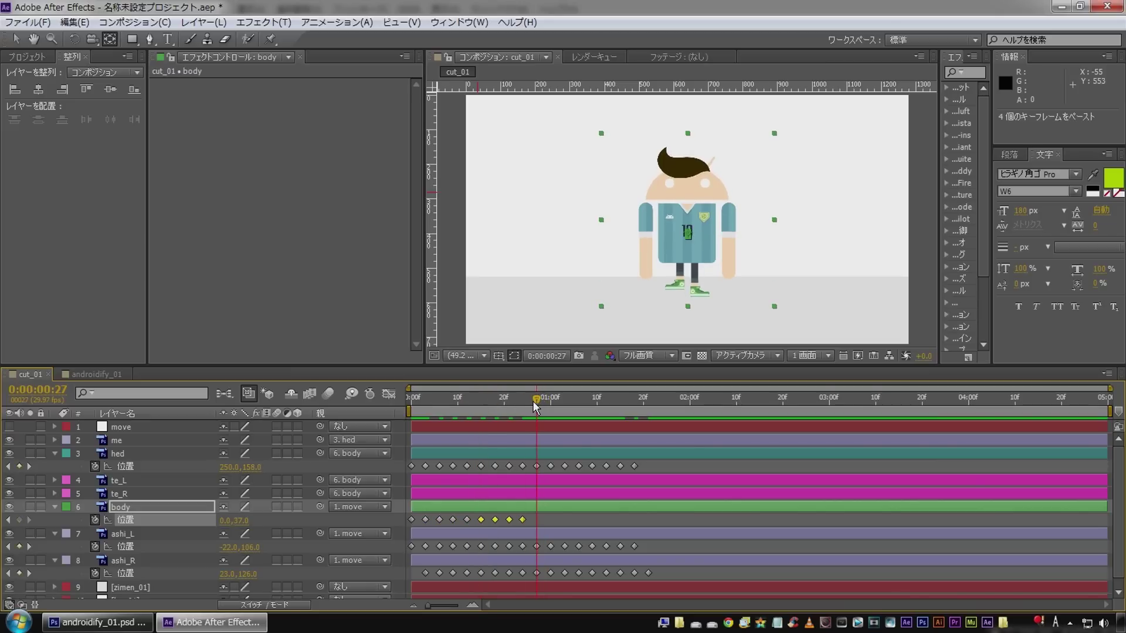
Step: Duplicate all eight body keyframes further along and preview from the start
drag(419, 517, 540, 532)
key(ctrl+c)
key(ctrl+v)
click(739, 519)
key(Home)
key(space)
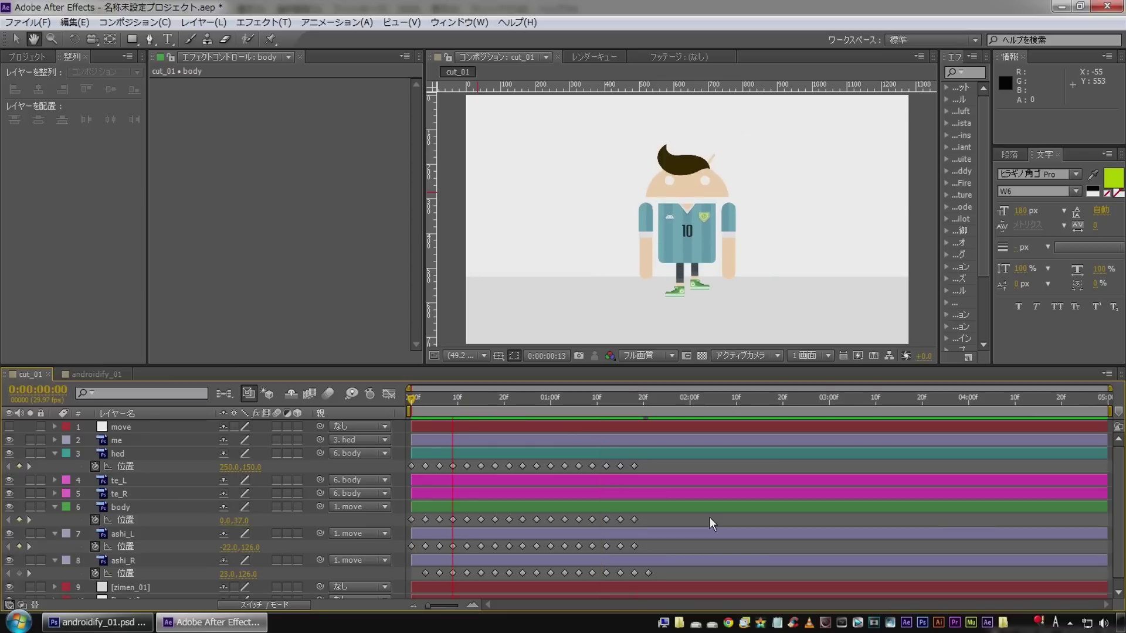
key(space)
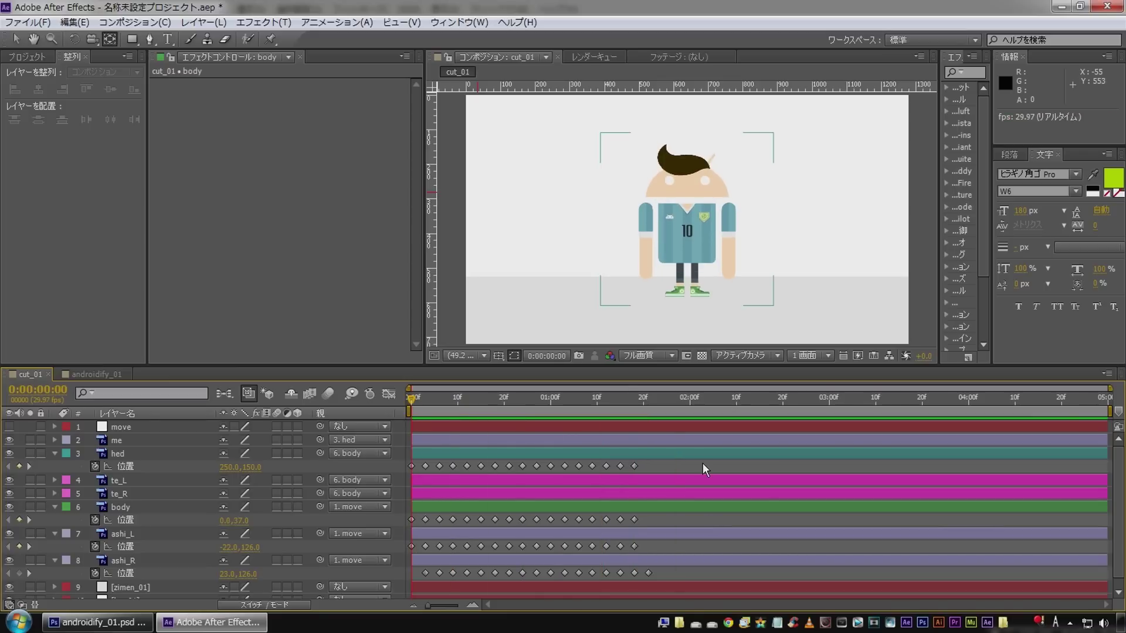
Step: Add starting Rotation keyframes to both arm layers, te_L and te_R
click(142, 480)
shift+click(137, 493)
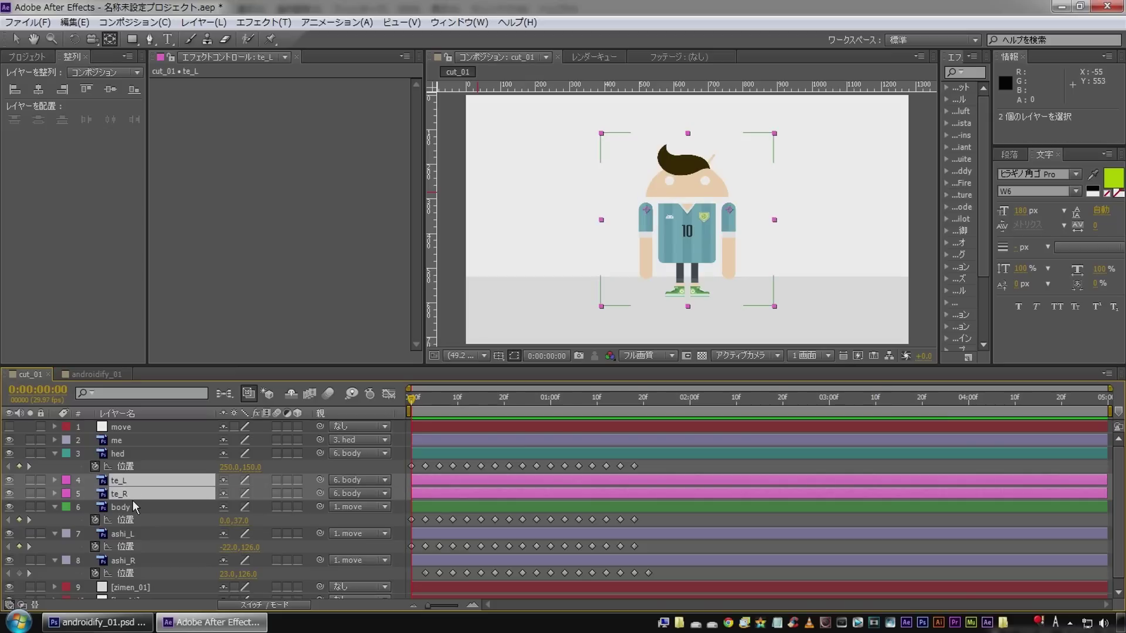
key(r)
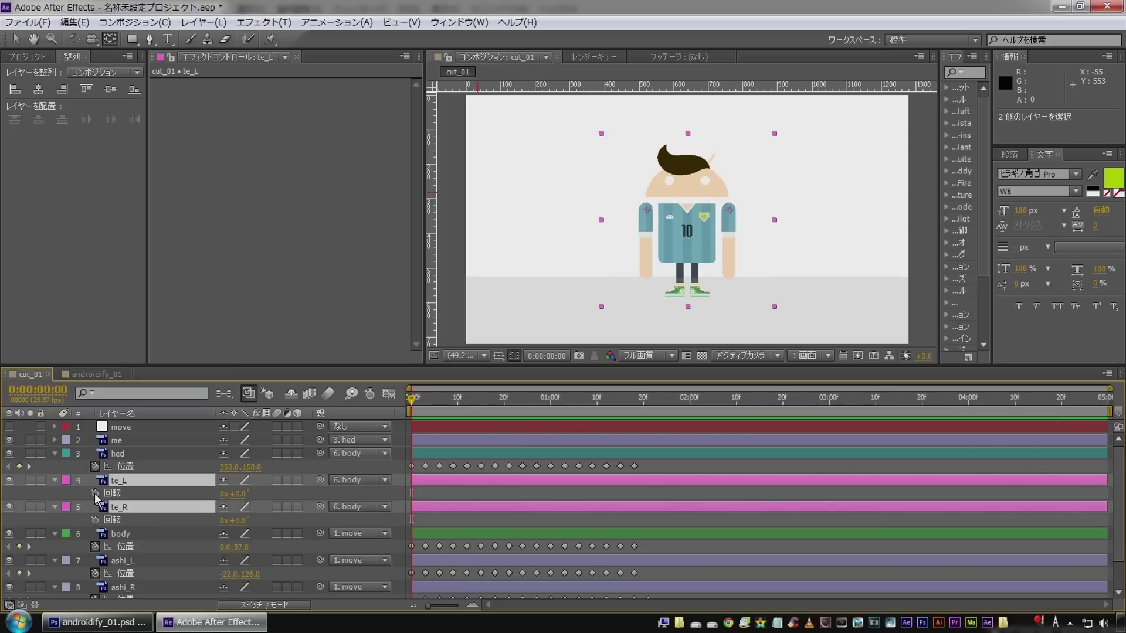
click(95, 494)
Step: At frame 3, rotate te_L and te_R to 20°
key(Page_Down)
key(Page_Down)
key(Page_Down)
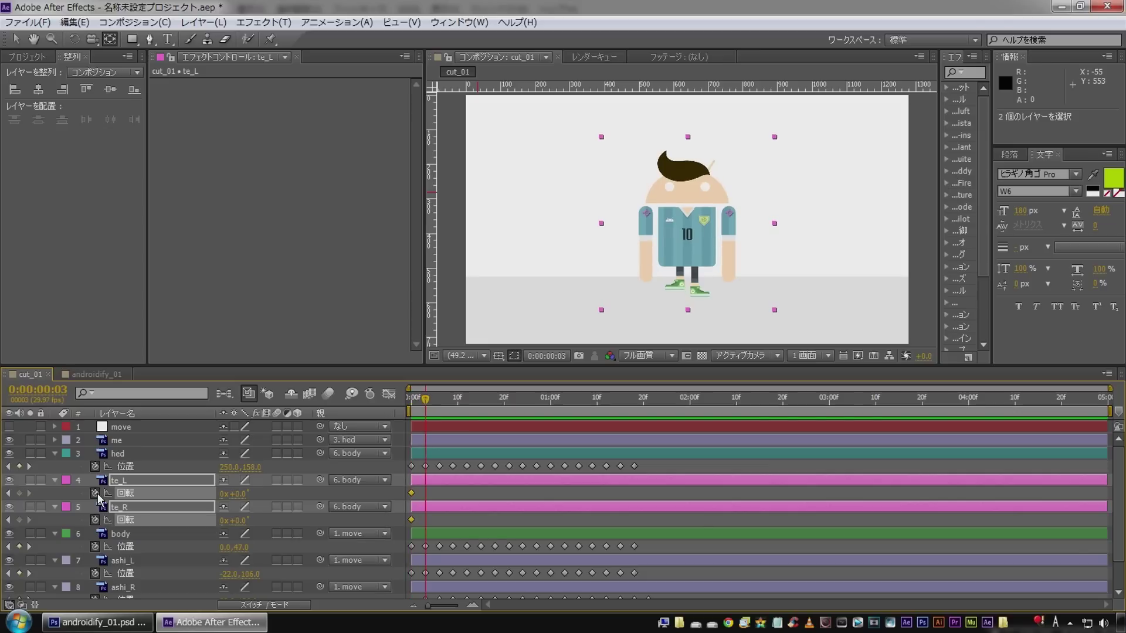
click(255, 492)
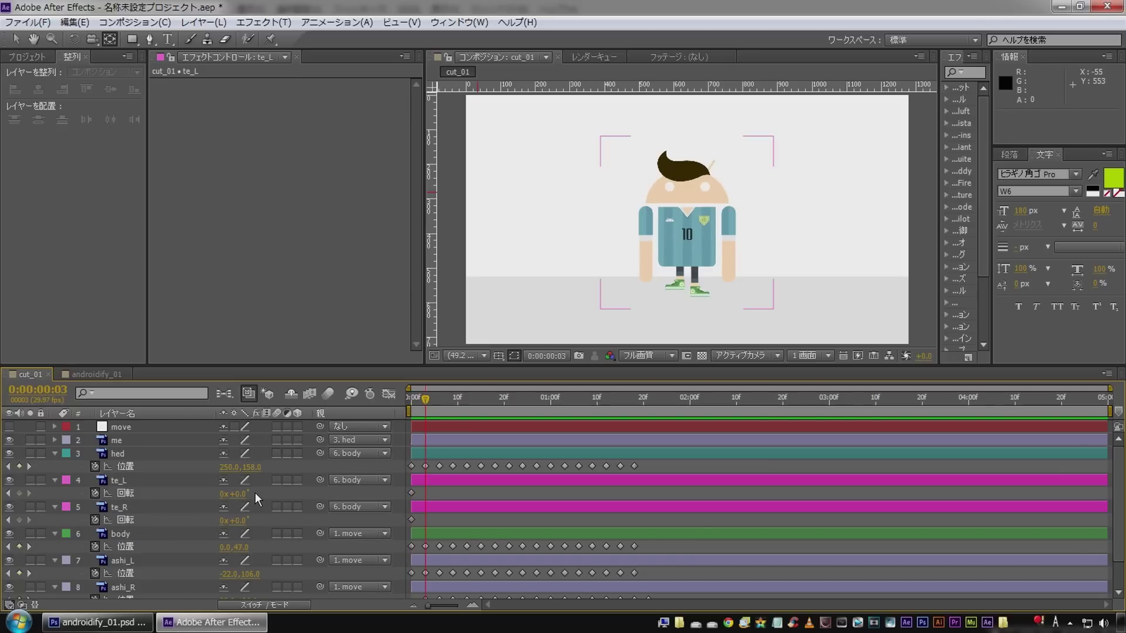
drag(241, 495, 225, 493)
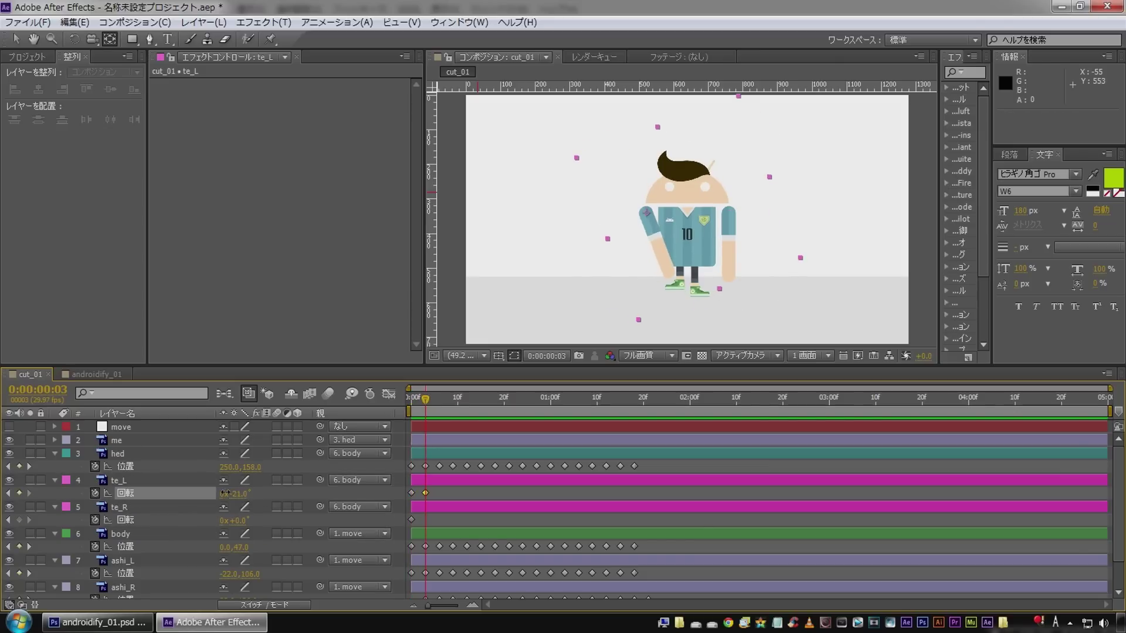
click(237, 493)
text(20)
key(Return)
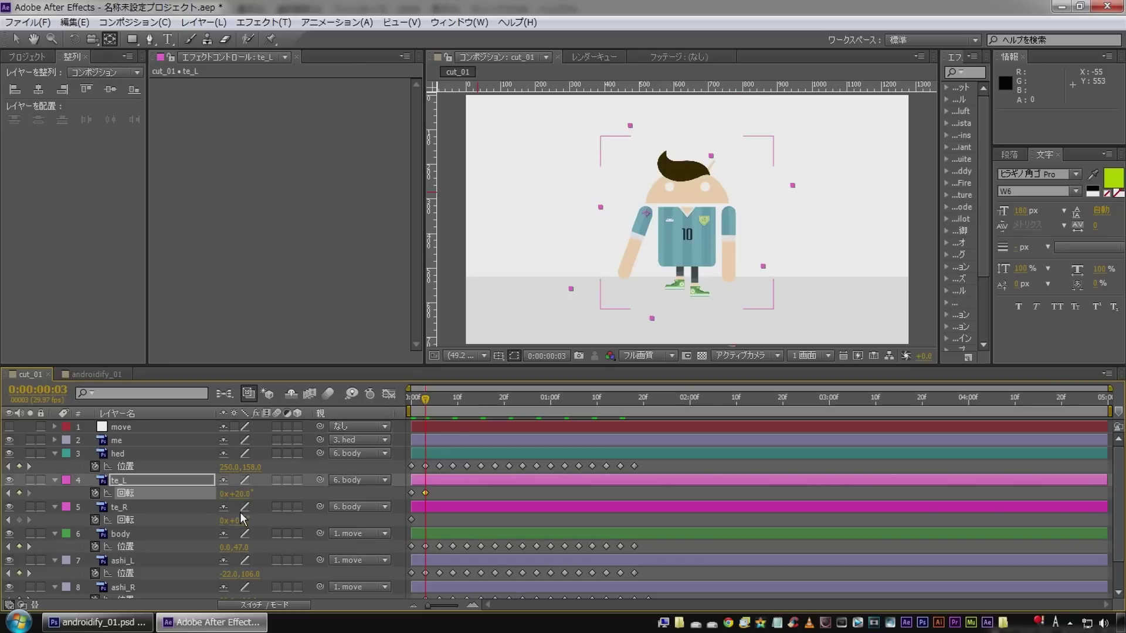
click(238, 494)
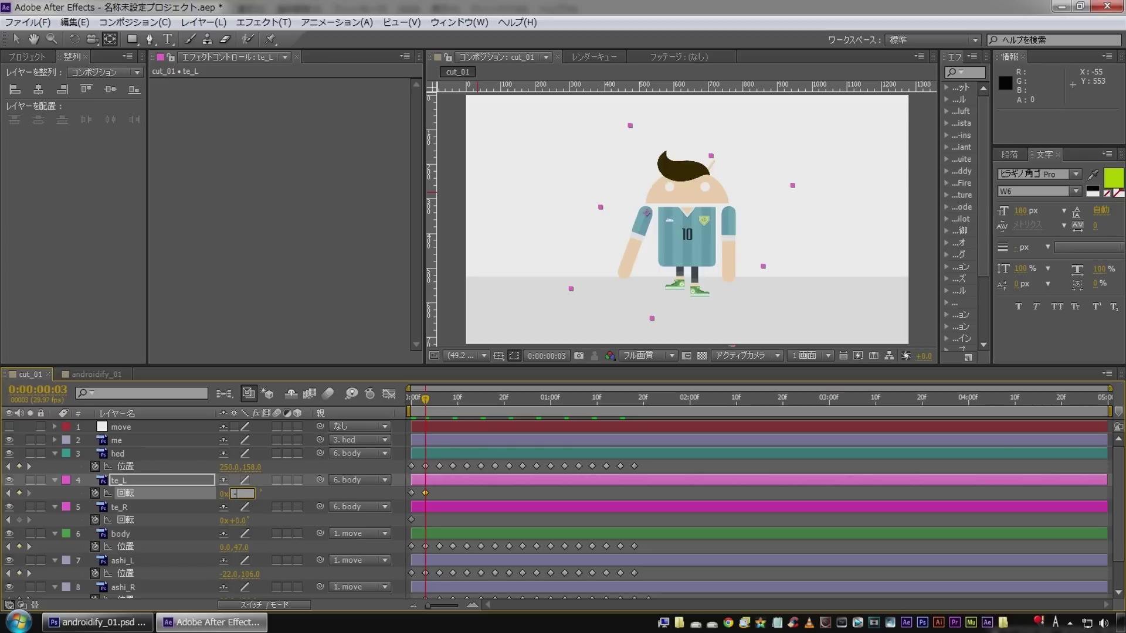
text(20)
drag(240, 528, 252, 527)
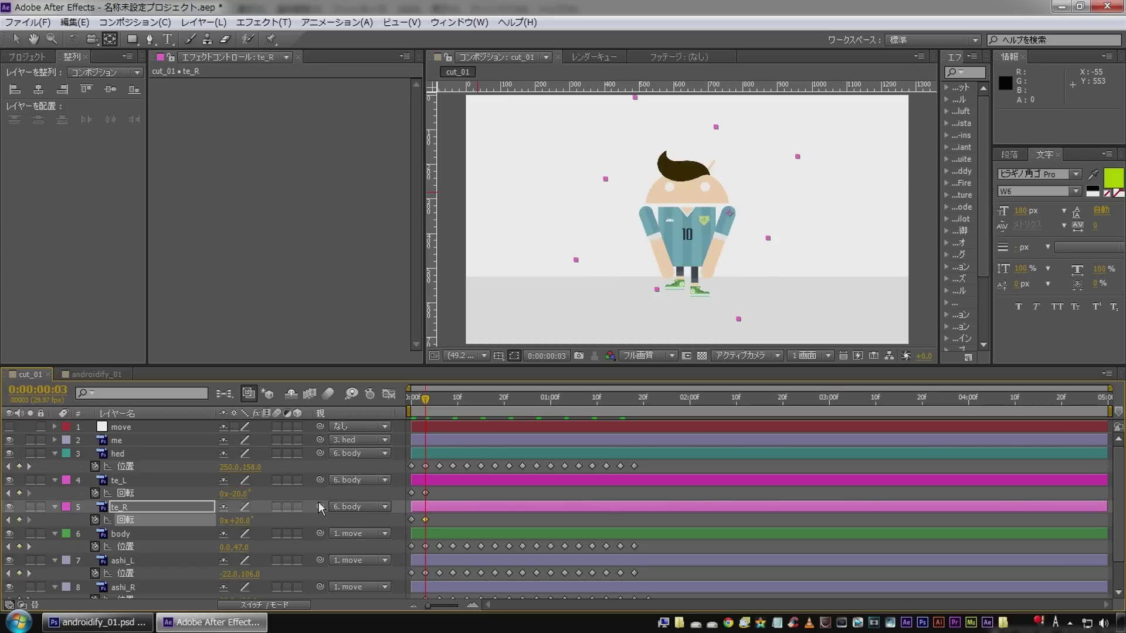
Step: At frame 6, swing te_L to +20° and te_R to −20°
key(Page_Down)
key(Page_Down)
key(Page_Down)
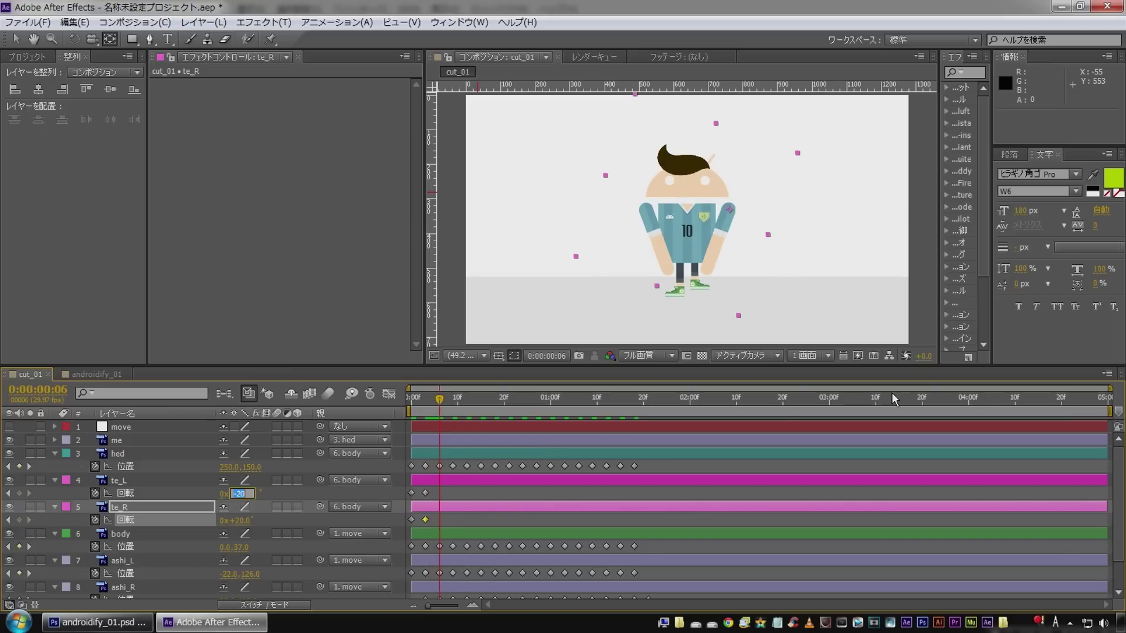
drag(235, 501, 258, 502)
click(241, 520)
text(-20)
key(Return)
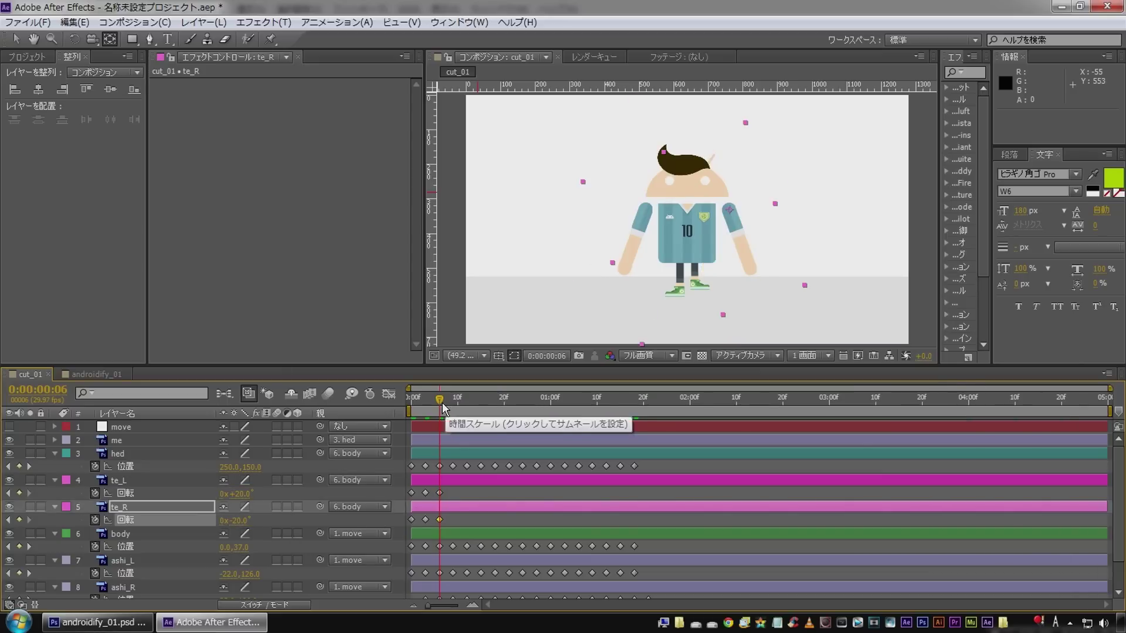
Step: Paste both arms' swing Rotation keyframes at frame 9
key(space)
click(425, 493)
key(ctrl+v)
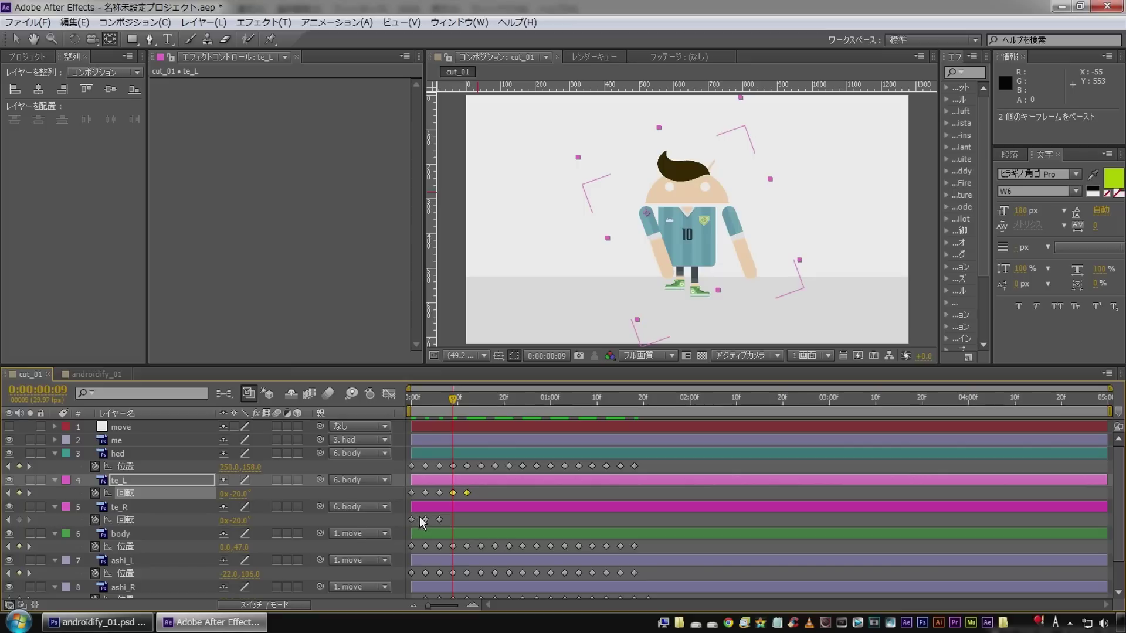
click(424, 520)
key(ctrl+v)
Step: Copy the arms' swing keyframes and paste them again from frame 15
drag(475, 409, 479, 408)
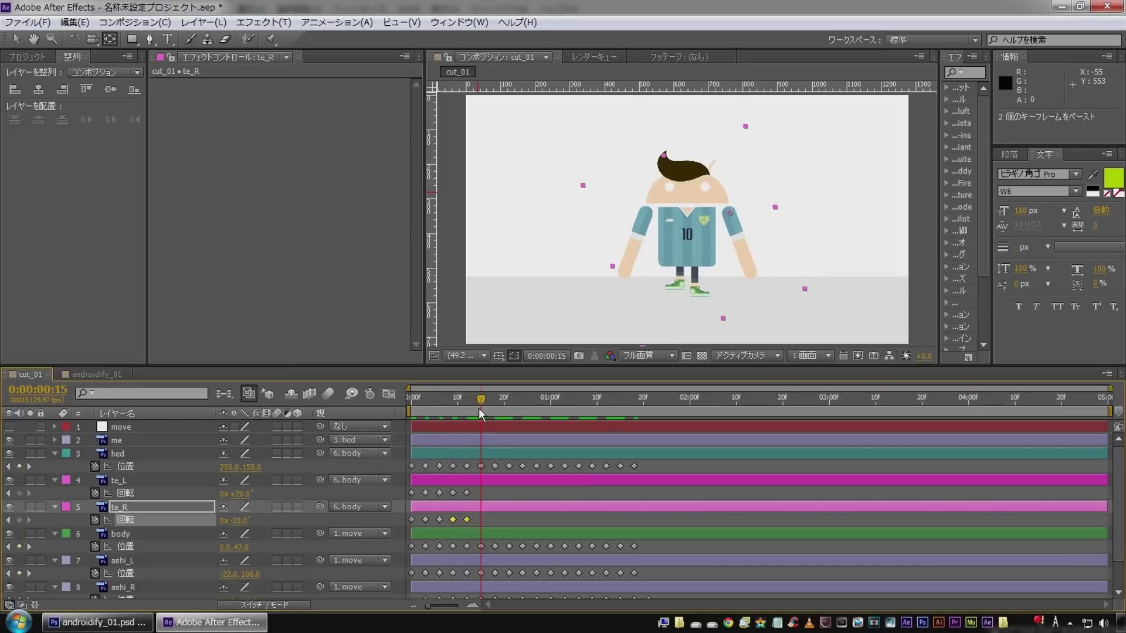
drag(416, 491, 481, 498)
key(ctrl+c)
key(ctrl+v)
click(419, 520)
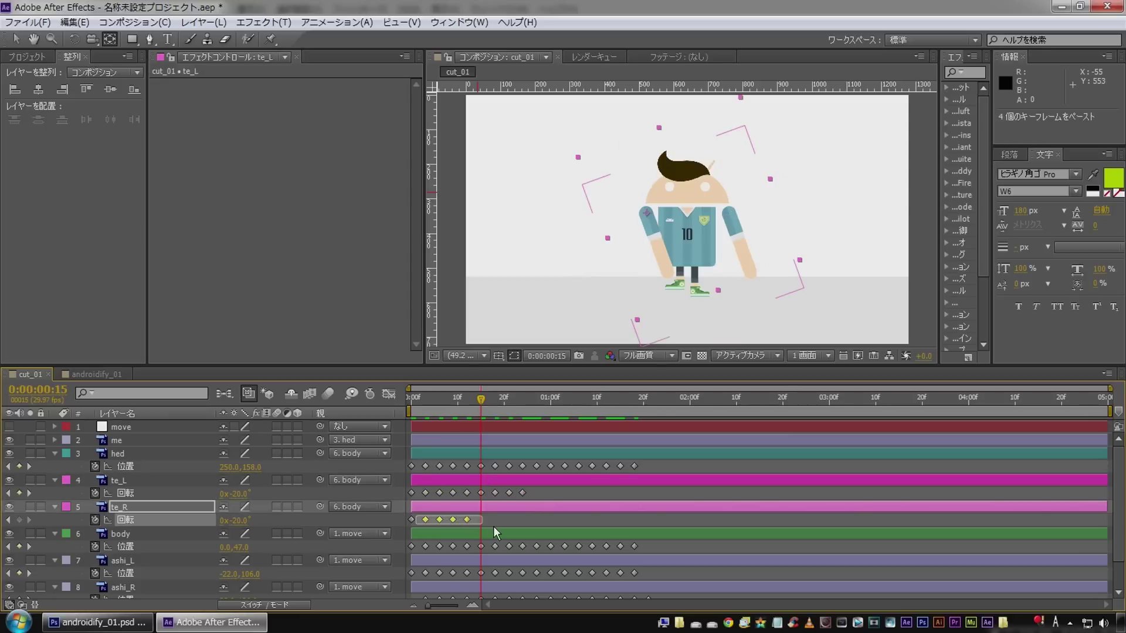
key(ctrl+v)
Step: Copy both arms' accumulated swing keyframes and paste them from frame 27
click(538, 399)
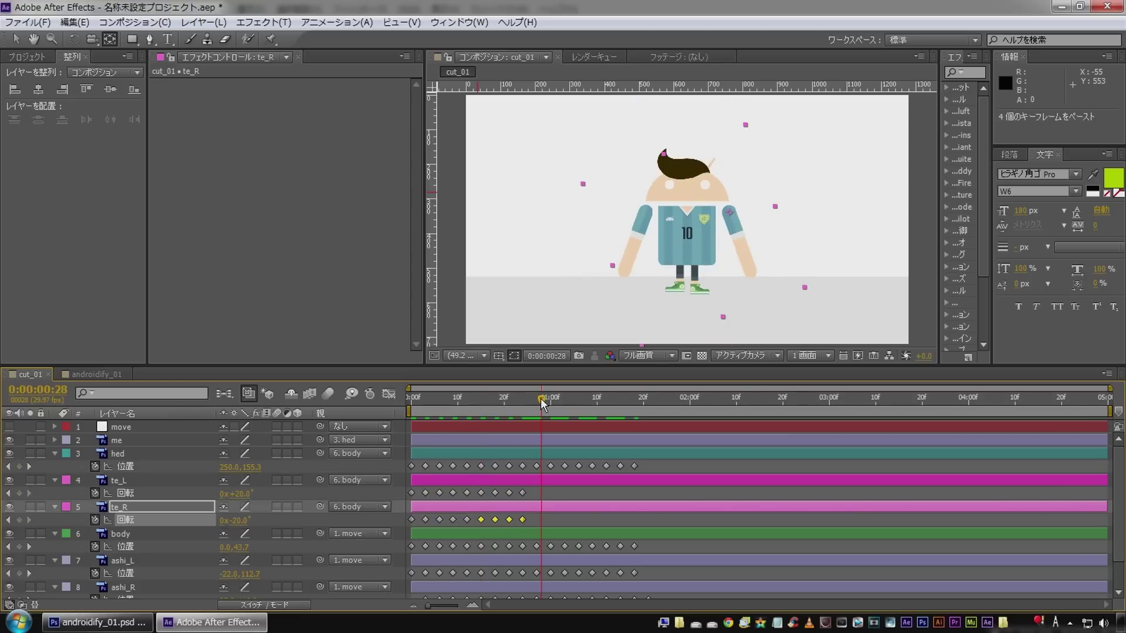
drag(417, 490, 524, 509)
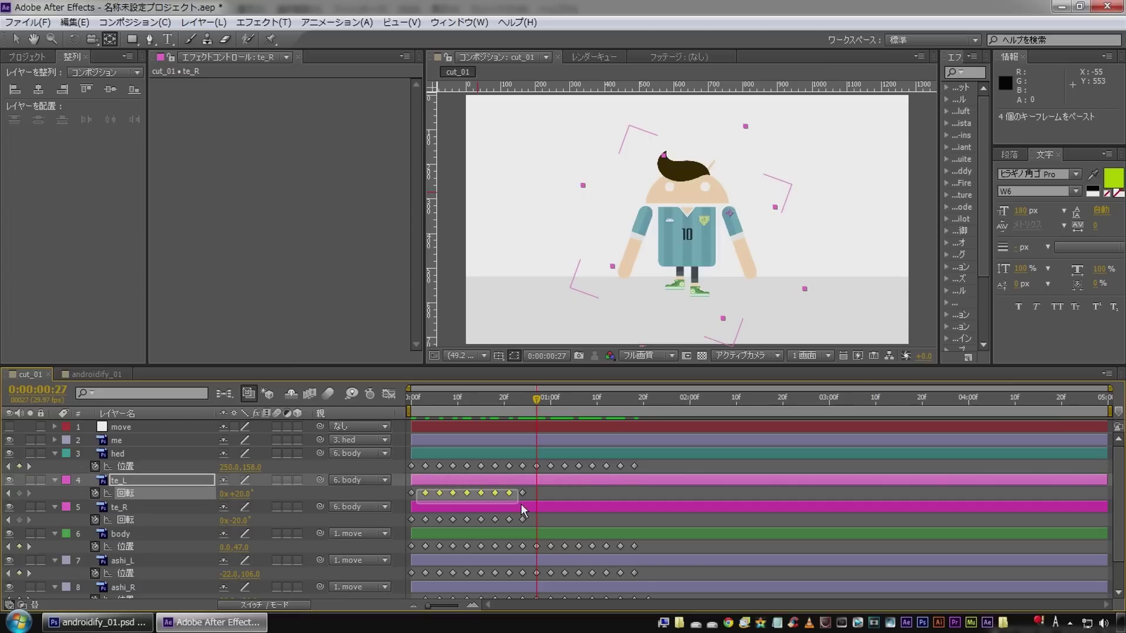
key(ctrl+c)
key(ctrl+v)
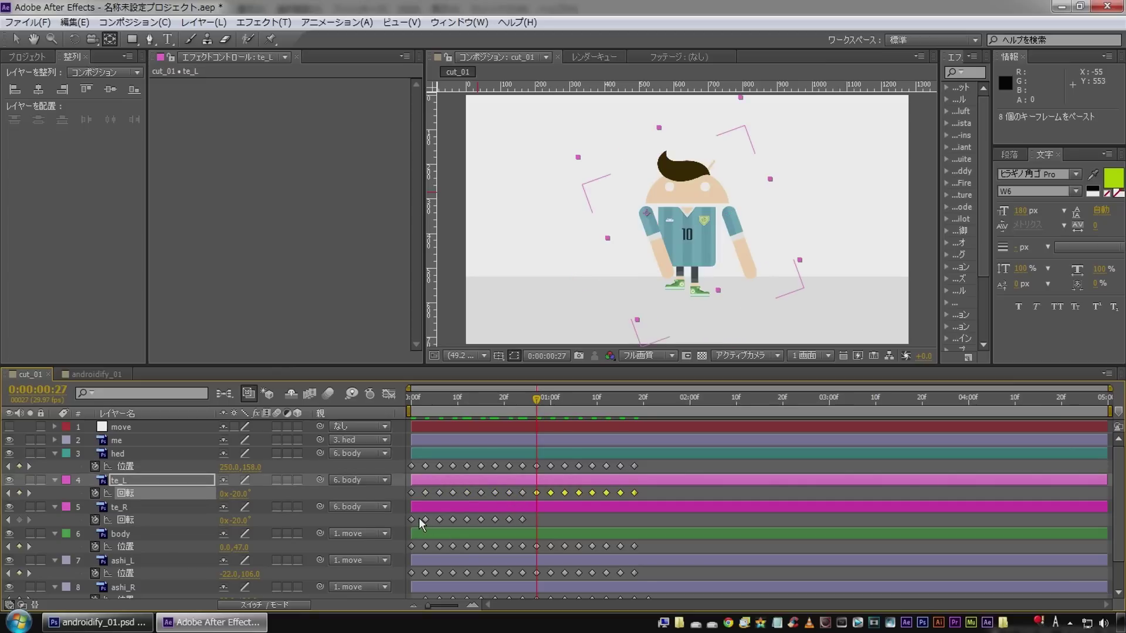
drag(417, 518, 535, 533)
key(ctrl+c)
key(ctrl+v)
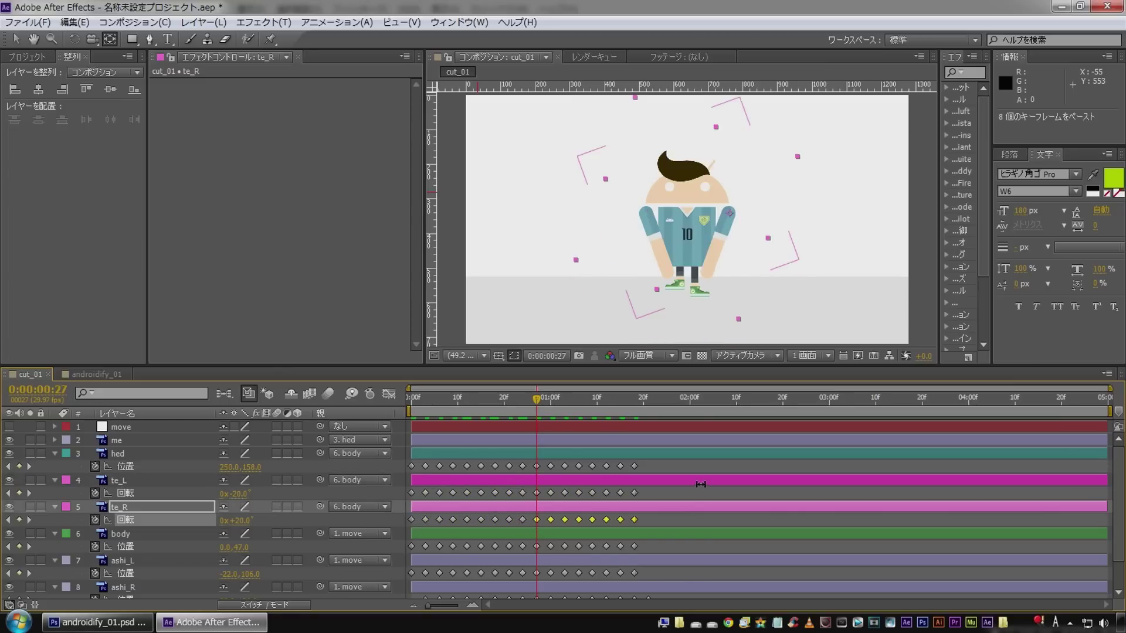
Step: Preview the alternating arm swing running through 1:18
drag(575, 405, 634, 405)
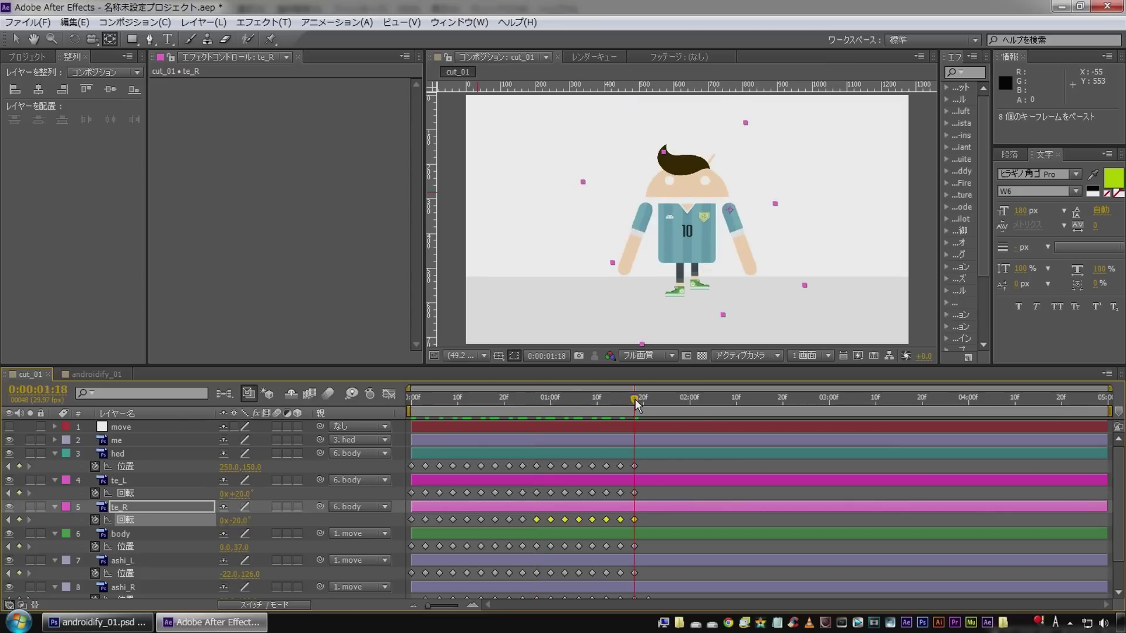
click(667, 490)
key(space)
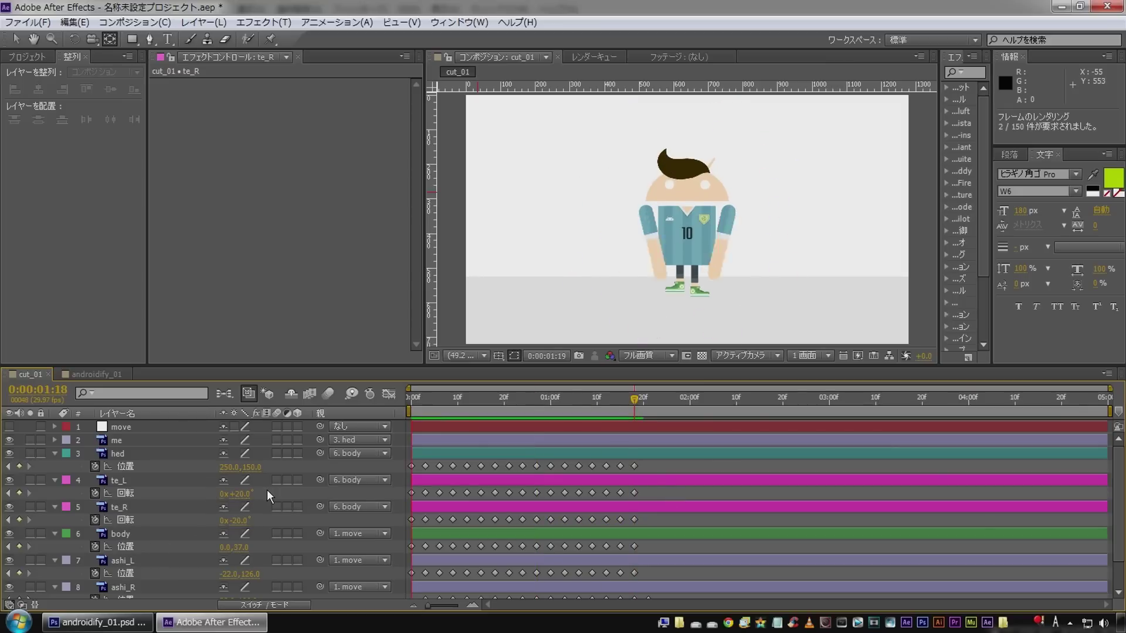
Step: At 1:18, set te_L and te_R Rotation to 0°
key(space)
click(245, 497)
click(243, 496)
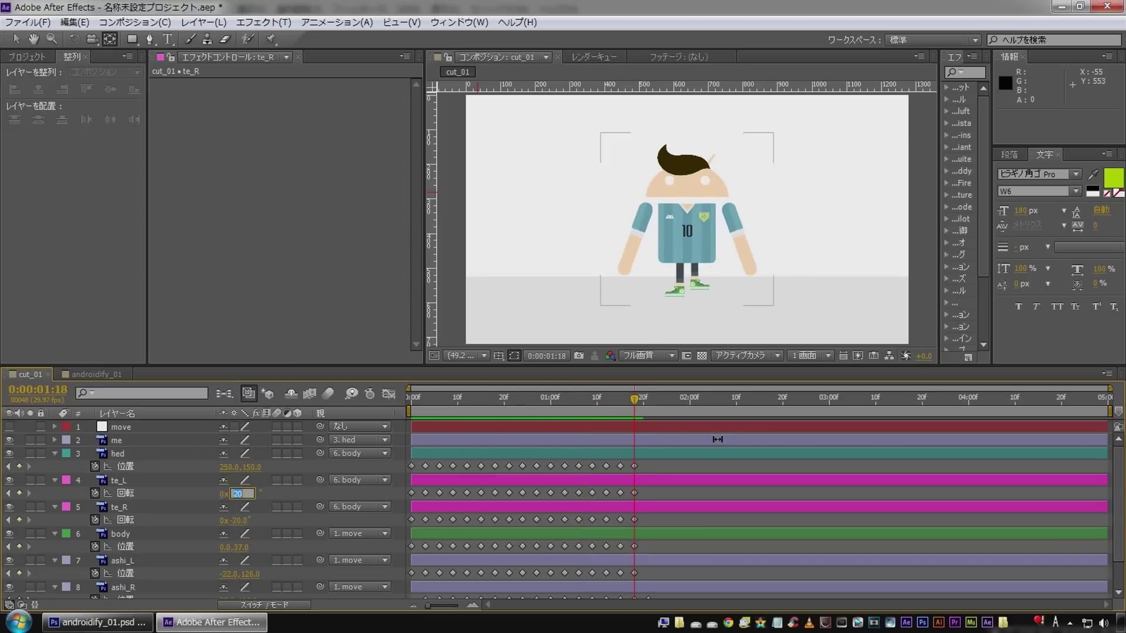
text(0)
key(Tab)
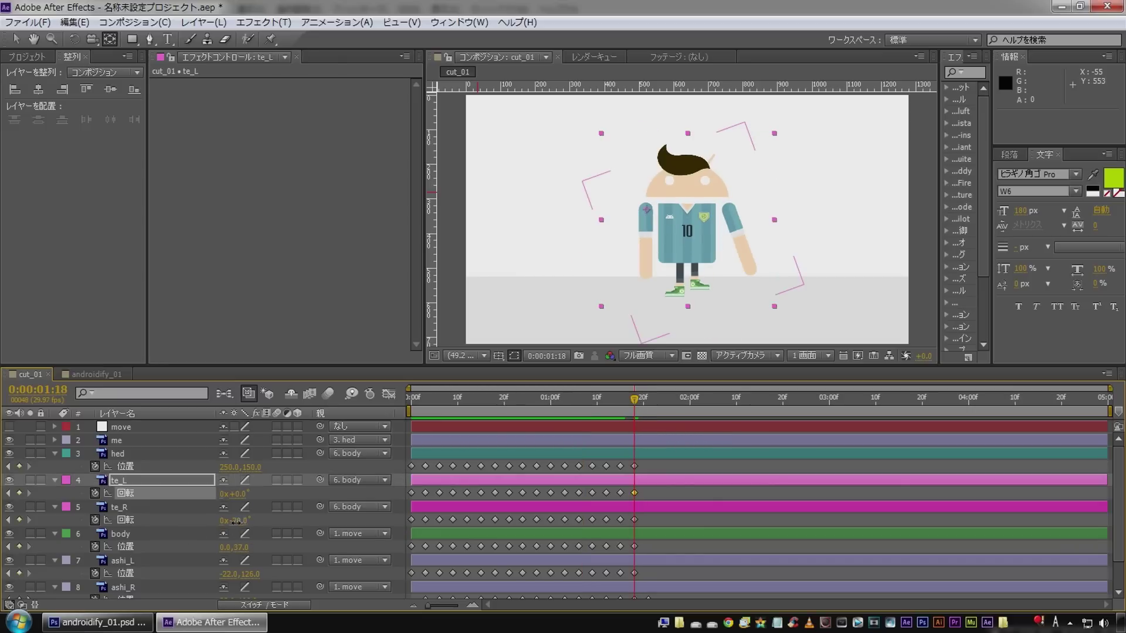
text(0)
key(Return)
click(684, 500)
Step: Preview the whole animation from the start
key(Home)
key(space)
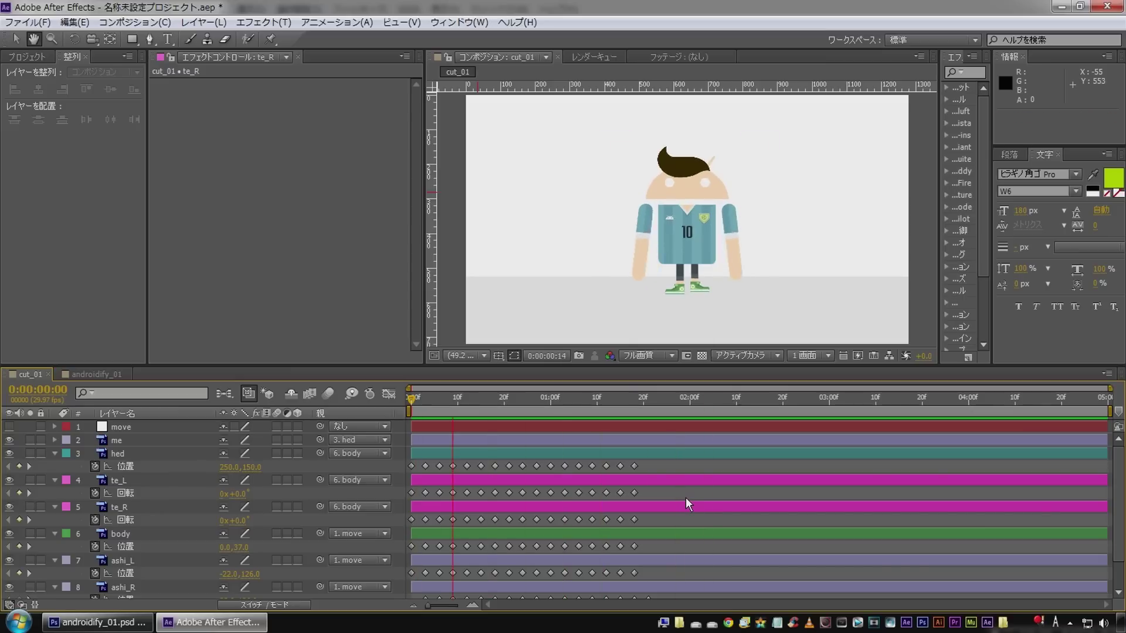
key(space)
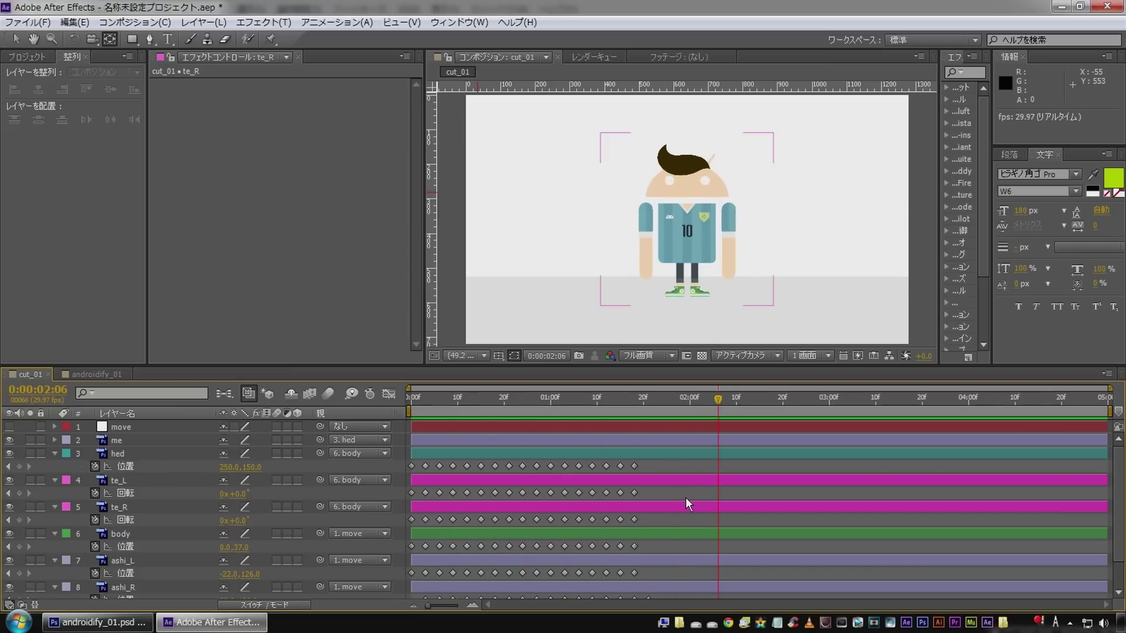
click(135, 427)
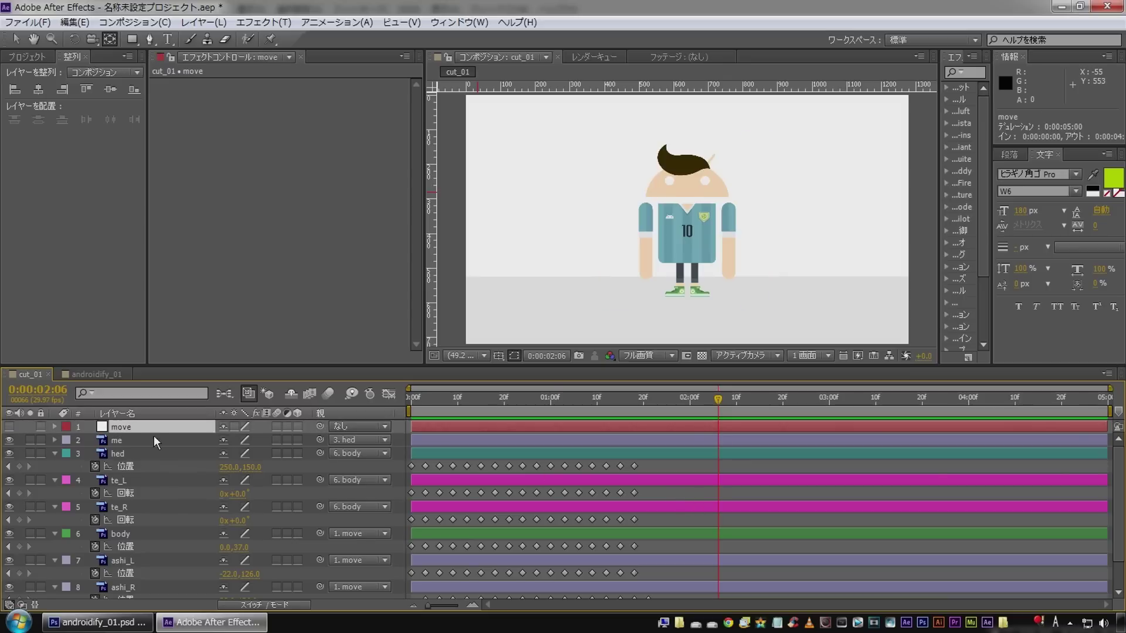
Step: Keyframe the move layer's Position at 1:18, shifting the character to 546,360
click(8, 467)
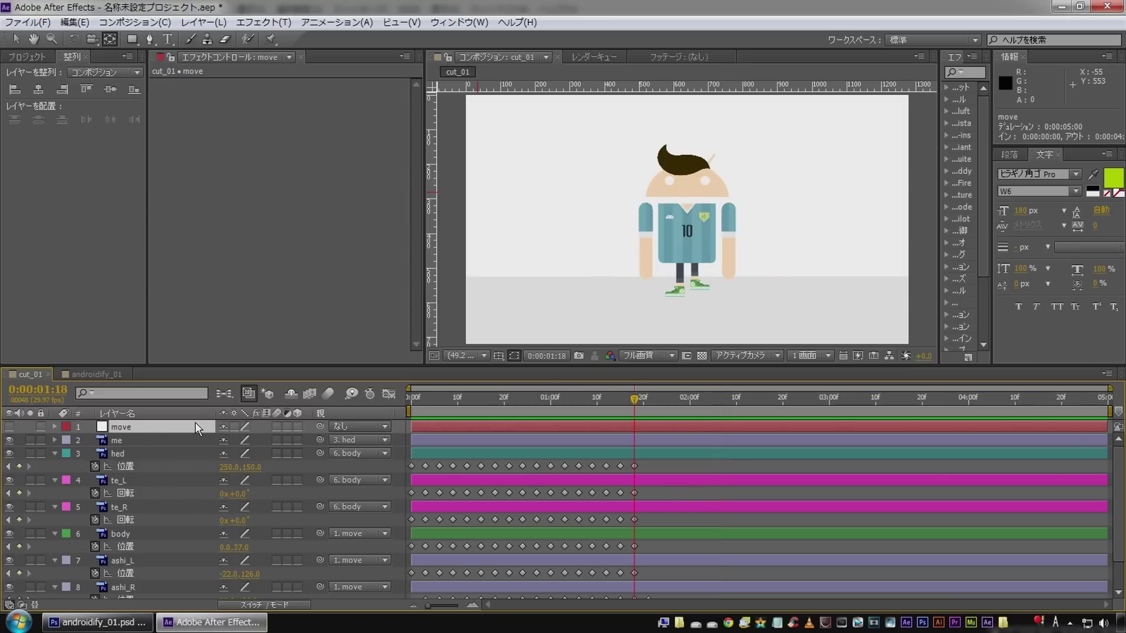
key(p)
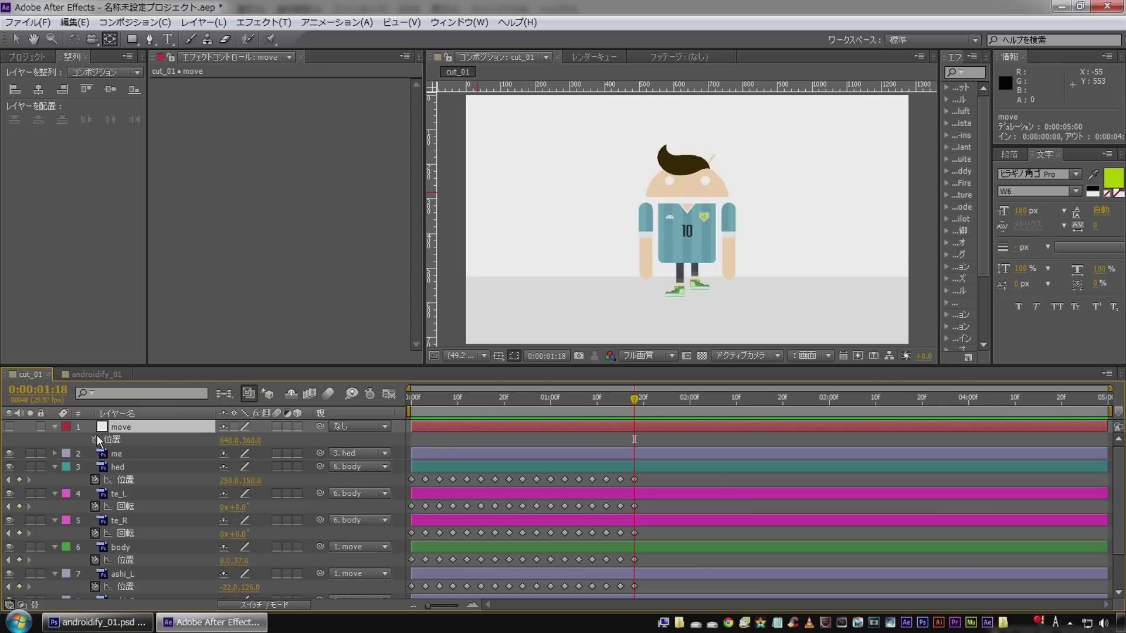
click(94, 439)
mouse_move(227, 440)
mouse_down()
mouse_move(179, 437)
mouse_move(235, 447)
mouse_move(959, 427)
mouse_up()
Step: Preview the walk-in from off-screen right and scrub its timing back to 1:14
key(Home)
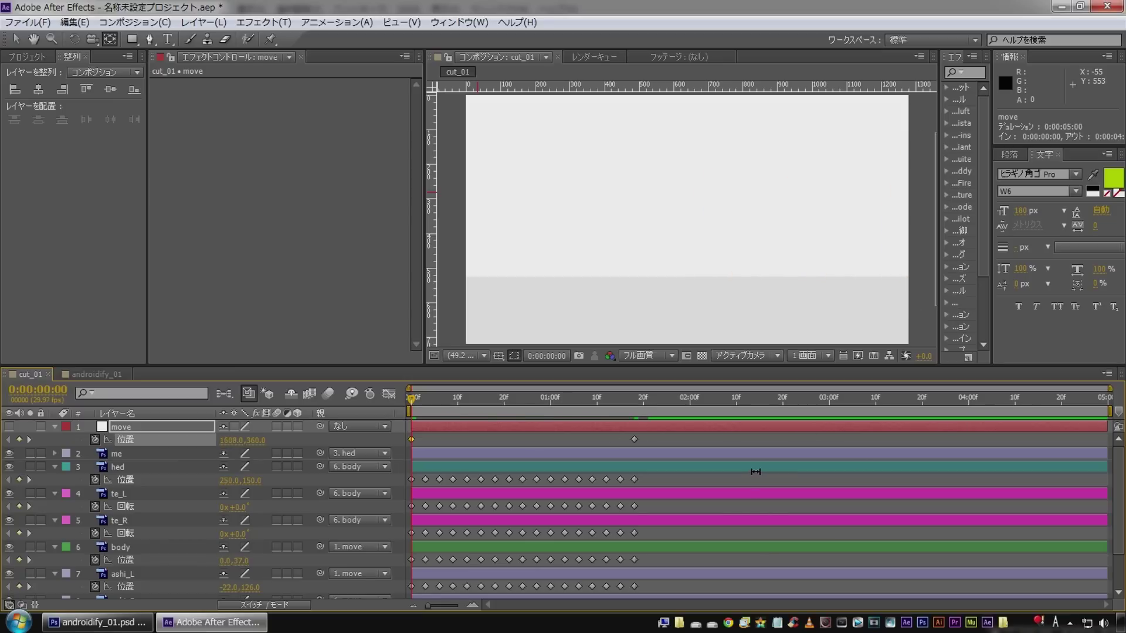
click(744, 480)
key(space)
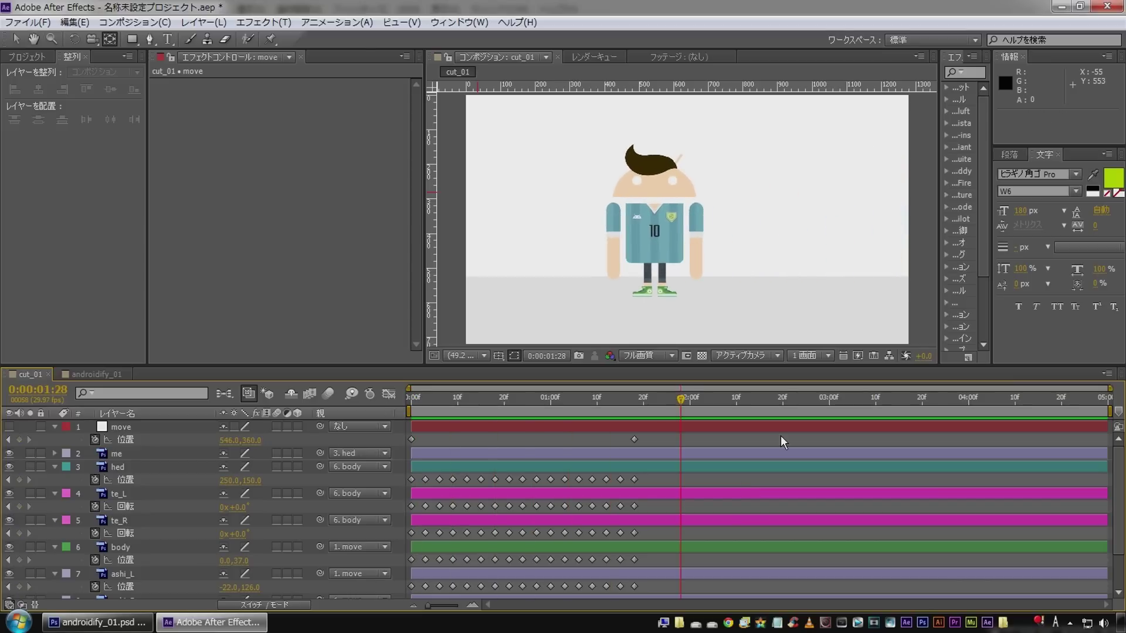
mouse_move(636, 404)
mouse_down()
mouse_move(600, 401)
mouse_move(628, 402)
mouse_up()
drag(628, 402, 410, 403)
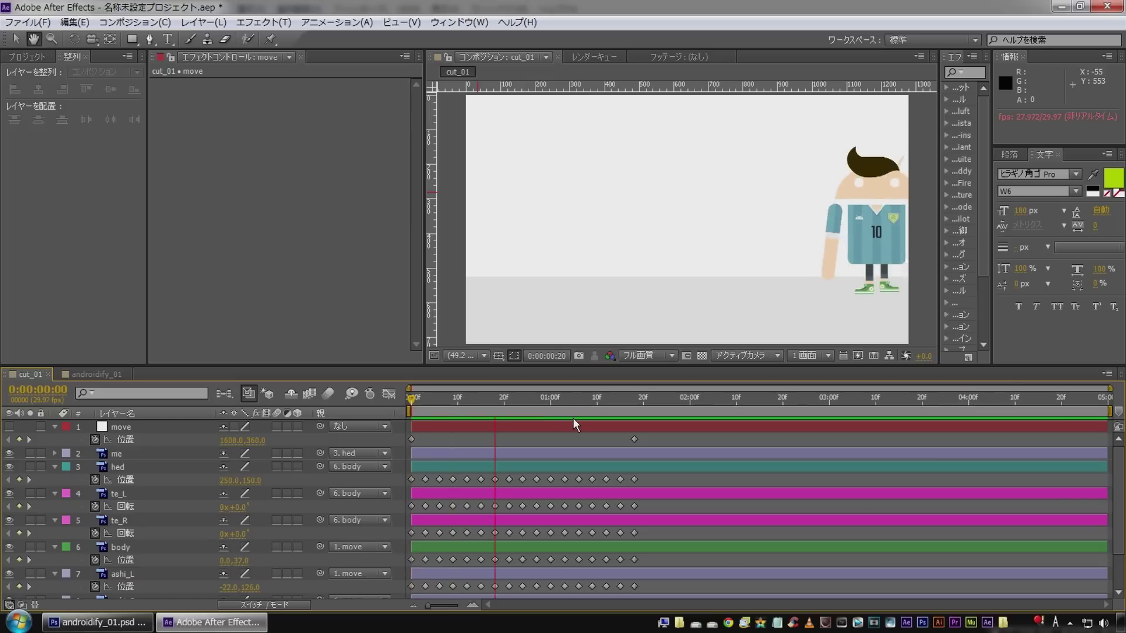
drag(623, 405, 614, 401)
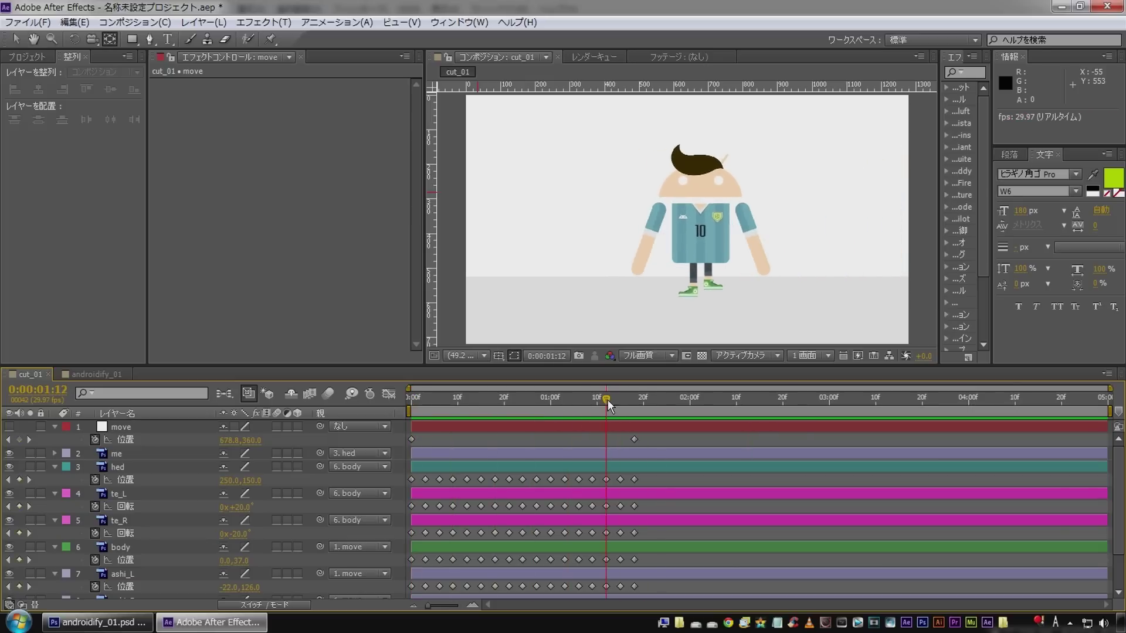
click(138, 452)
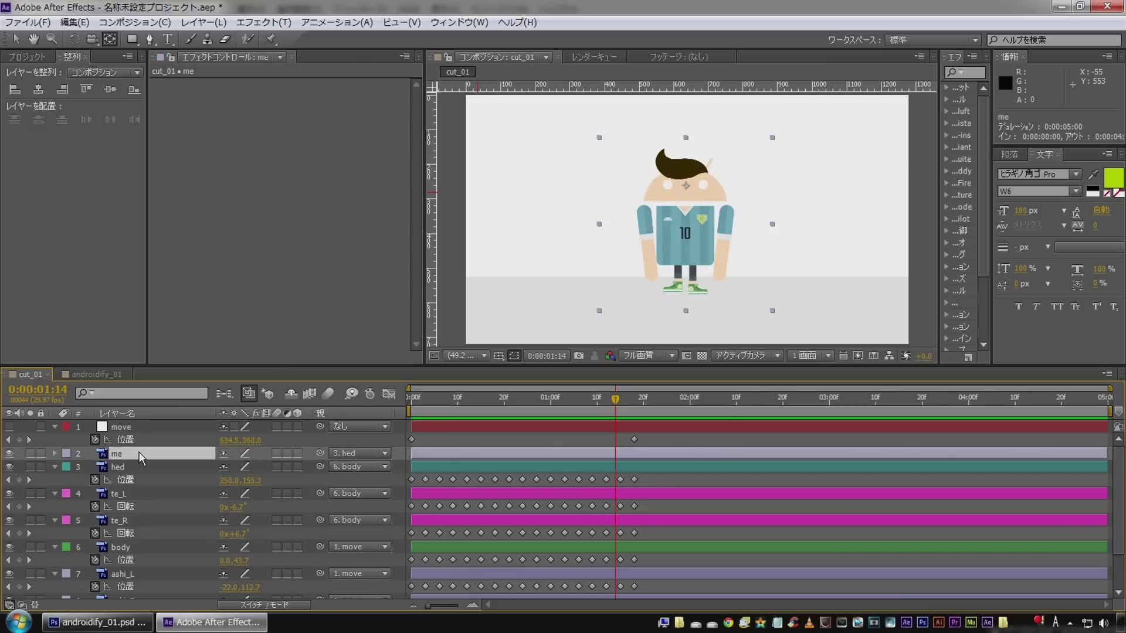
Step: Keyframe the me layer's Position, nudging the eyes 20 px left to 230,138 at 1:15
key(p)
drag(616, 402, 634, 399)
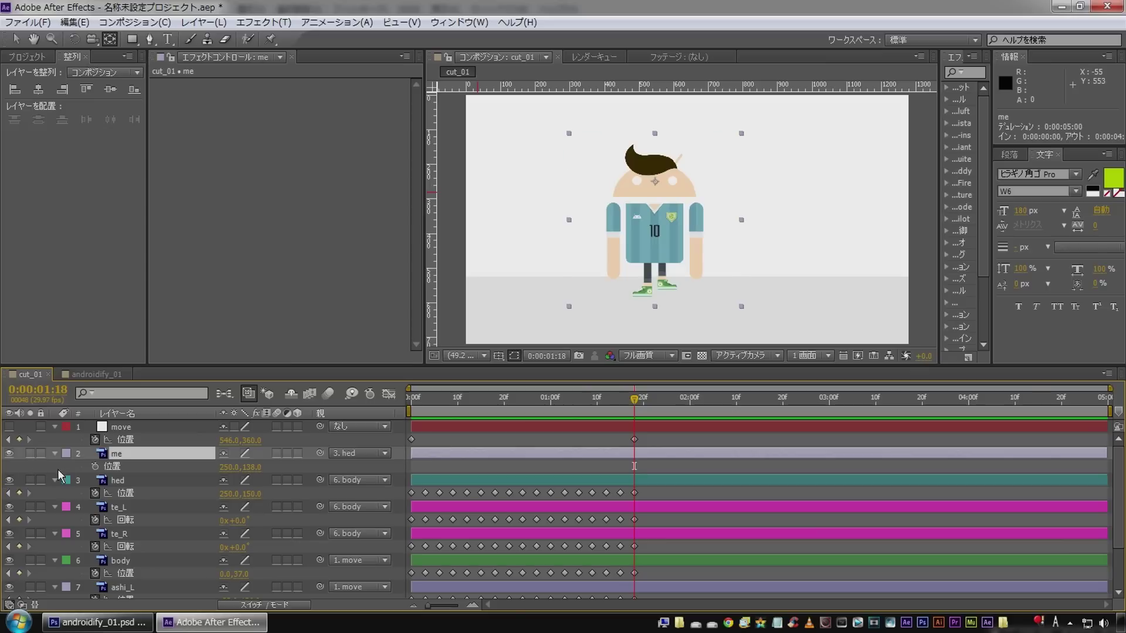
click(94, 467)
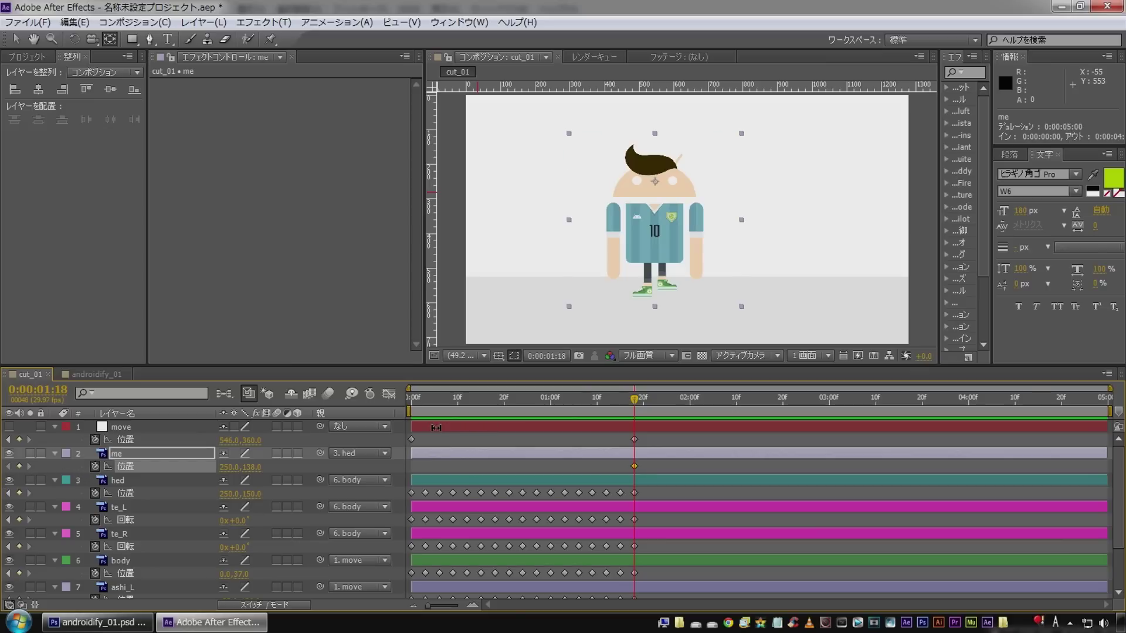
click(8, 494)
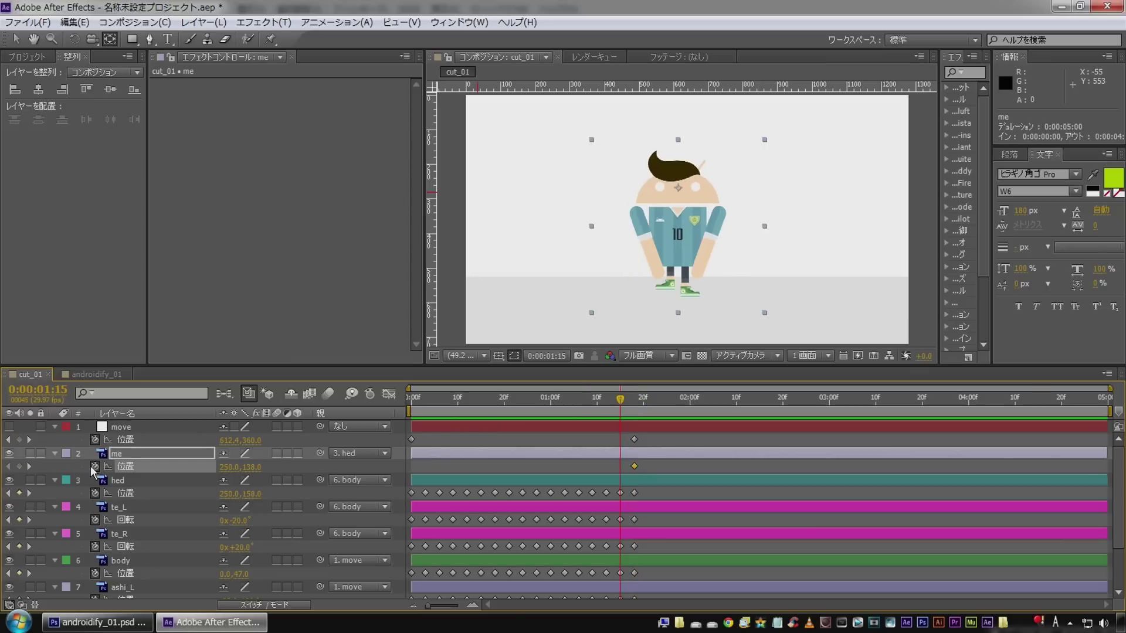
click(142, 456)
key(shift+Left)
key(shift+Left)
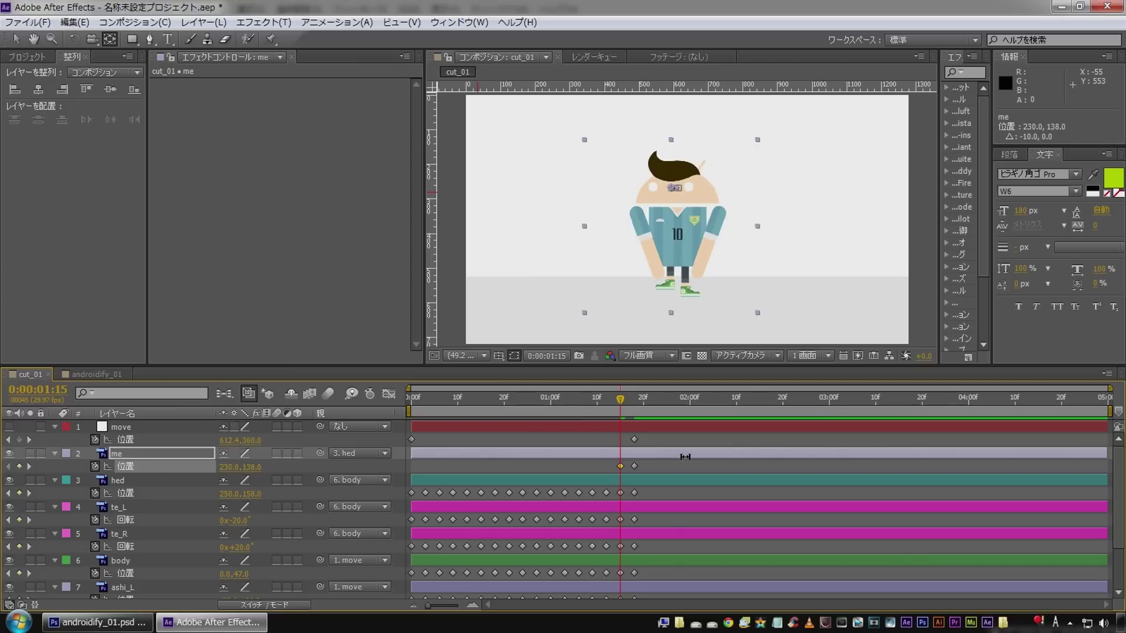
Step: Preview the glance, then toggle te_L's visibility at 1:09 to identify the left arm
click(833, 465)
key(KP_0)
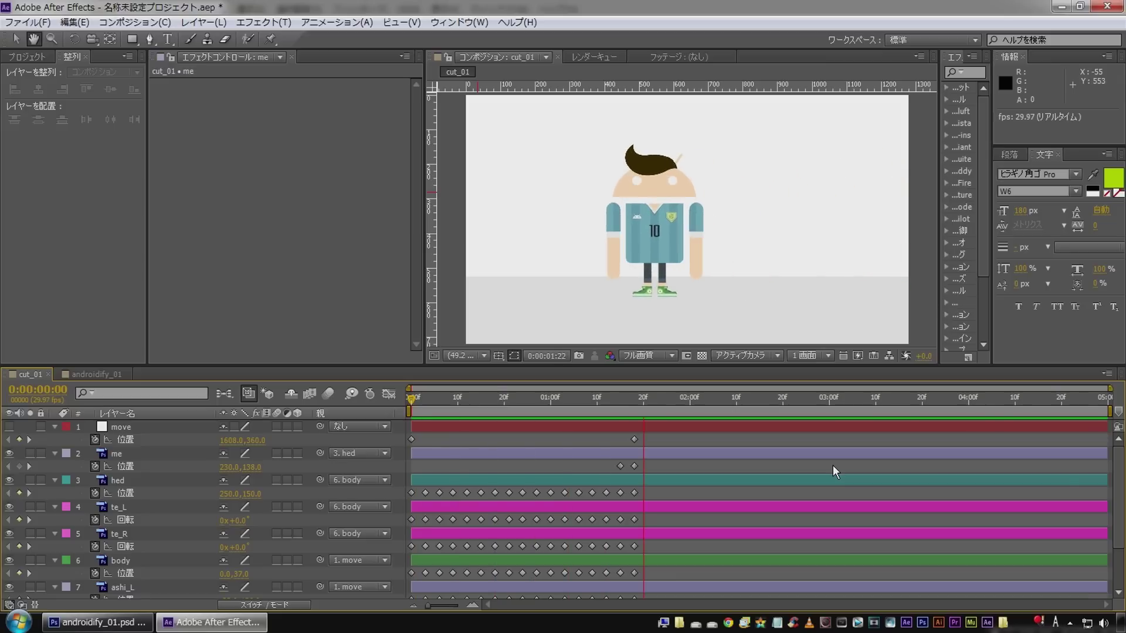
drag(580, 396, 594, 403)
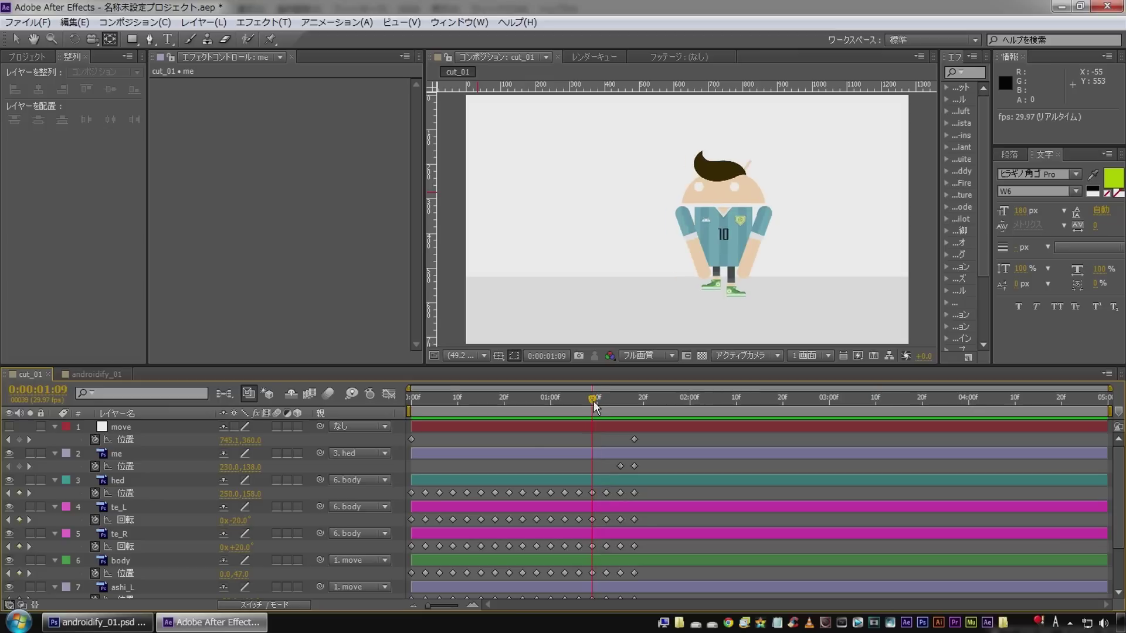
click(135, 505)
click(9, 506)
click(8, 507)
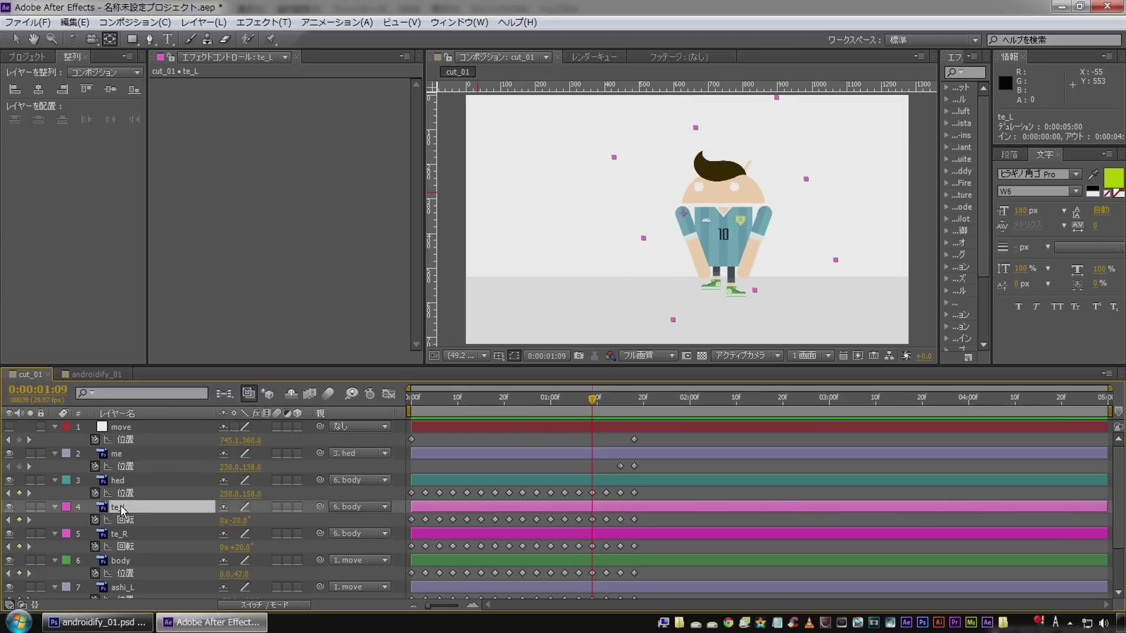
Step: Drag te_L below body in the layer stack and preview the walk-in
drag(135, 508, 142, 570)
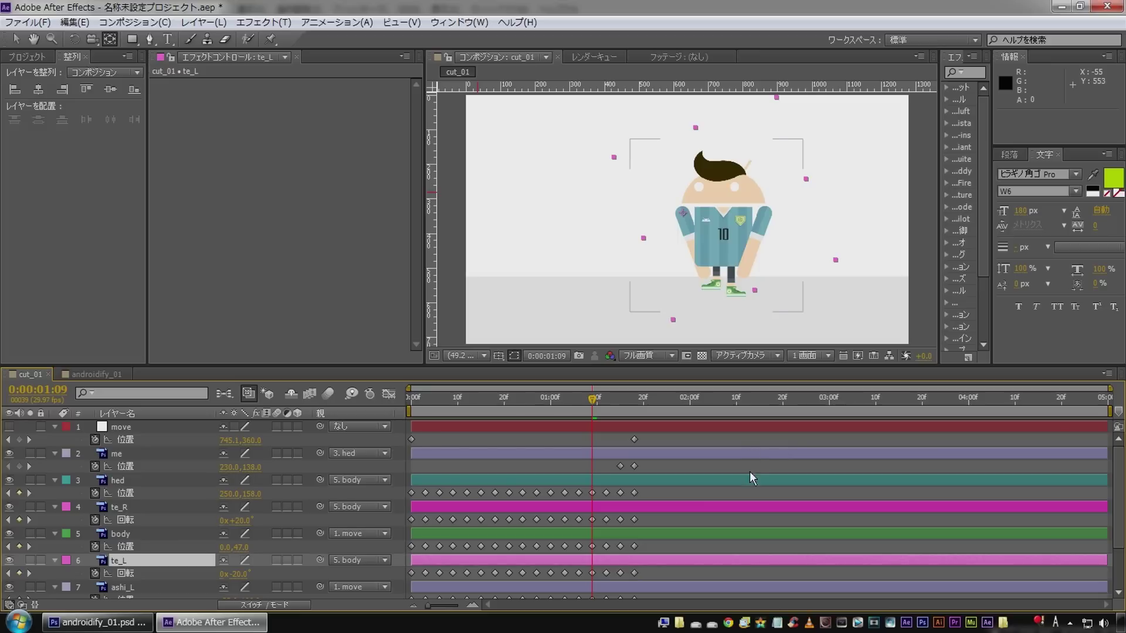
key(KP_0)
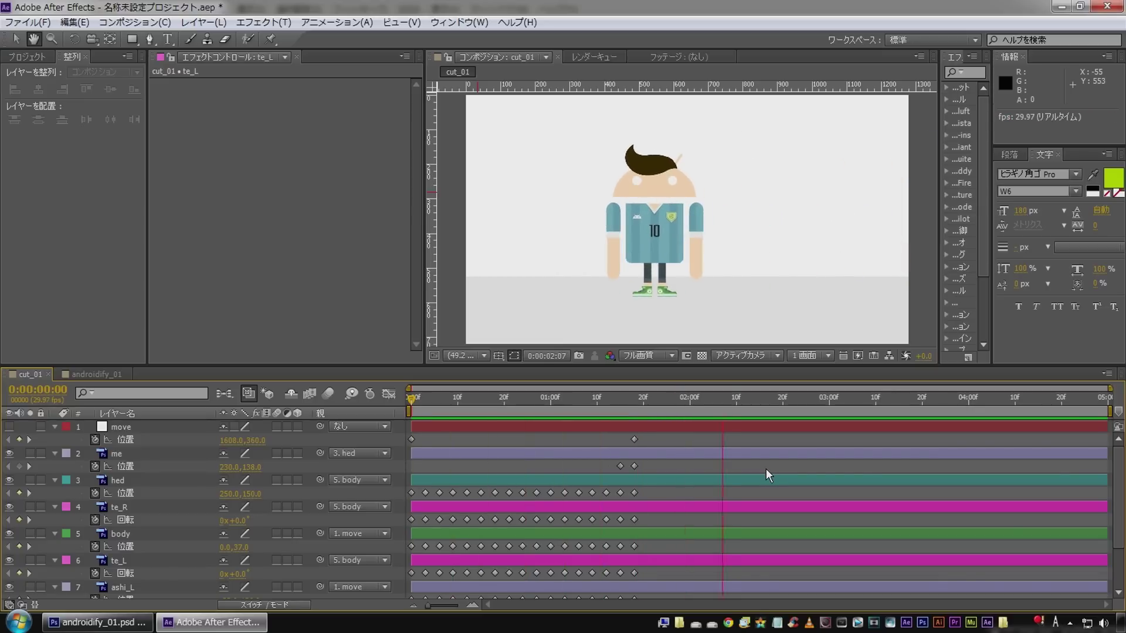
key(space)
key(space)
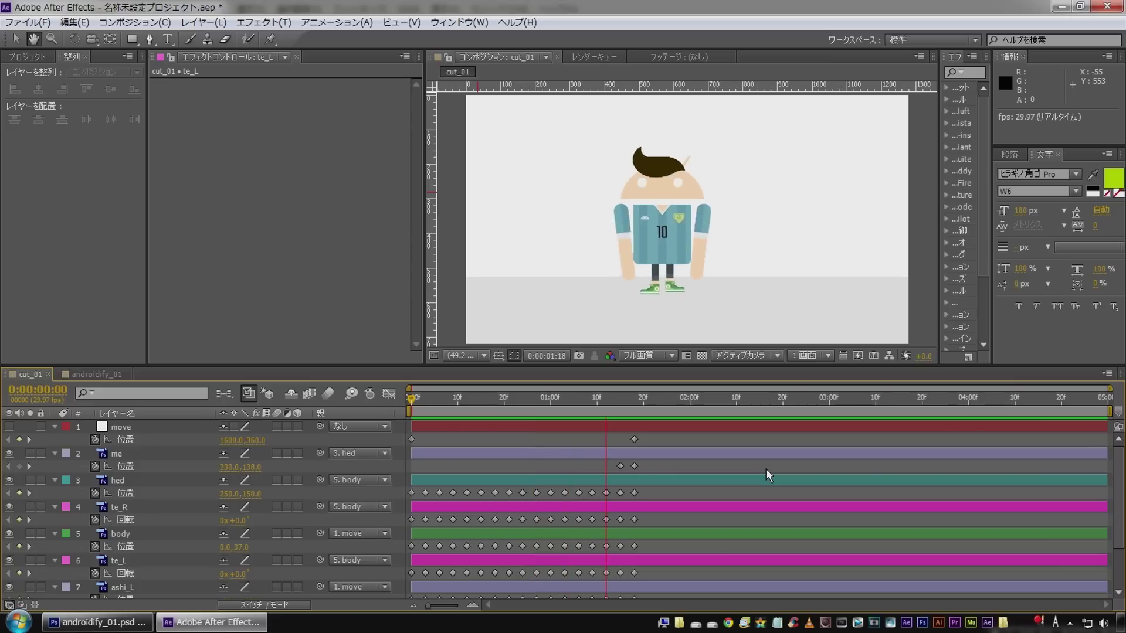
drag(693, 405, 718, 405)
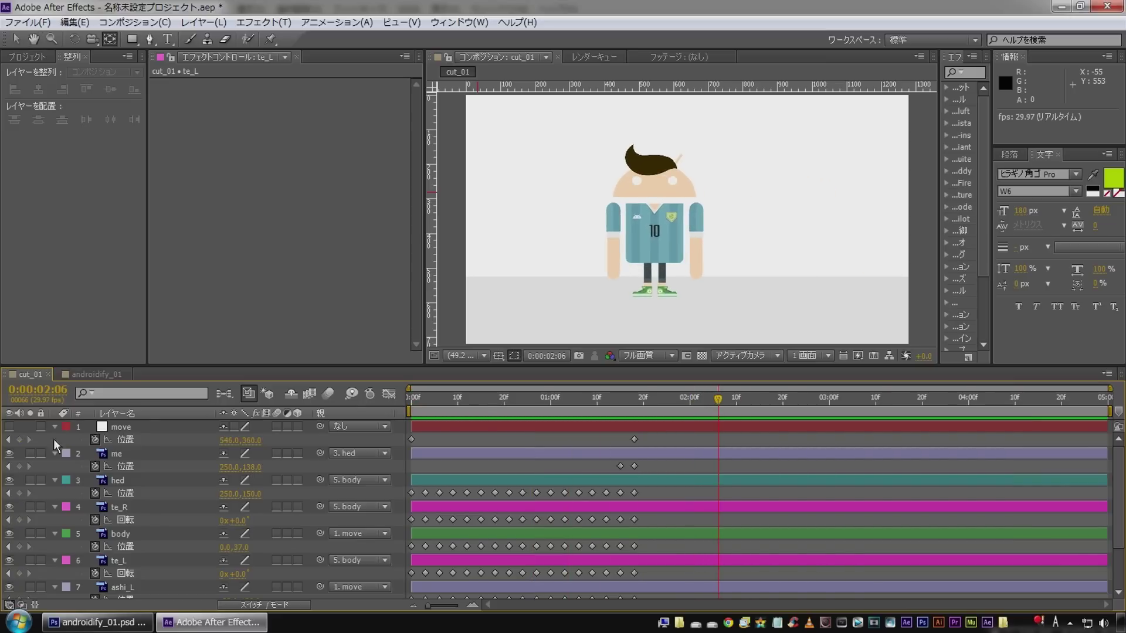
Step: Key the me layer's Scale at 2:06, unlink proportions, and squash height to ~15% at 2:08
click(131, 457)
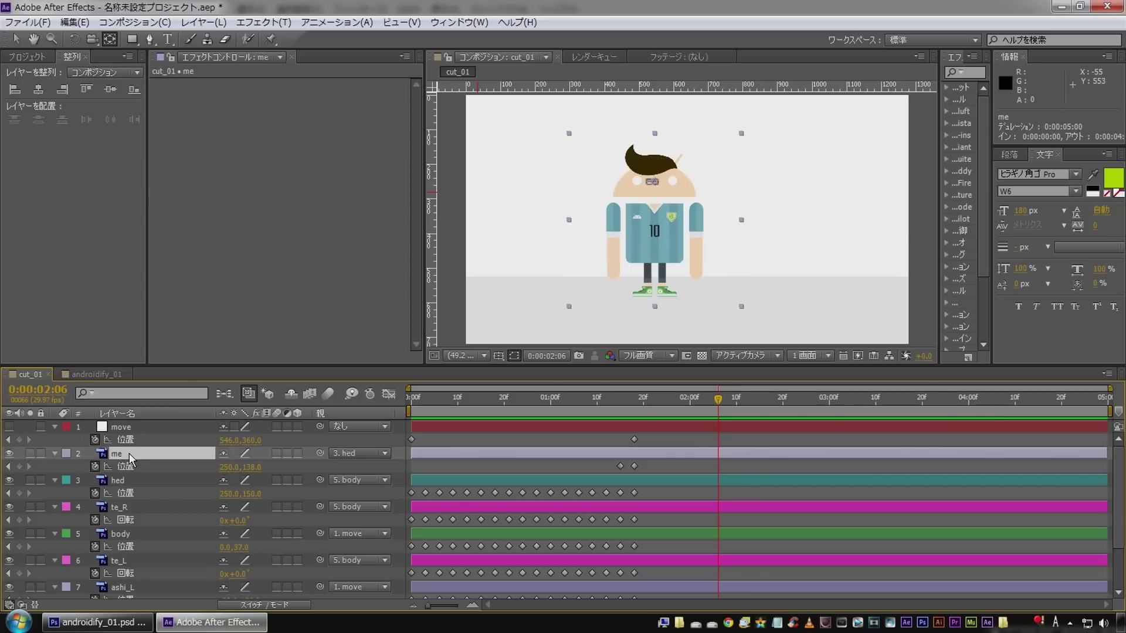
key(s)
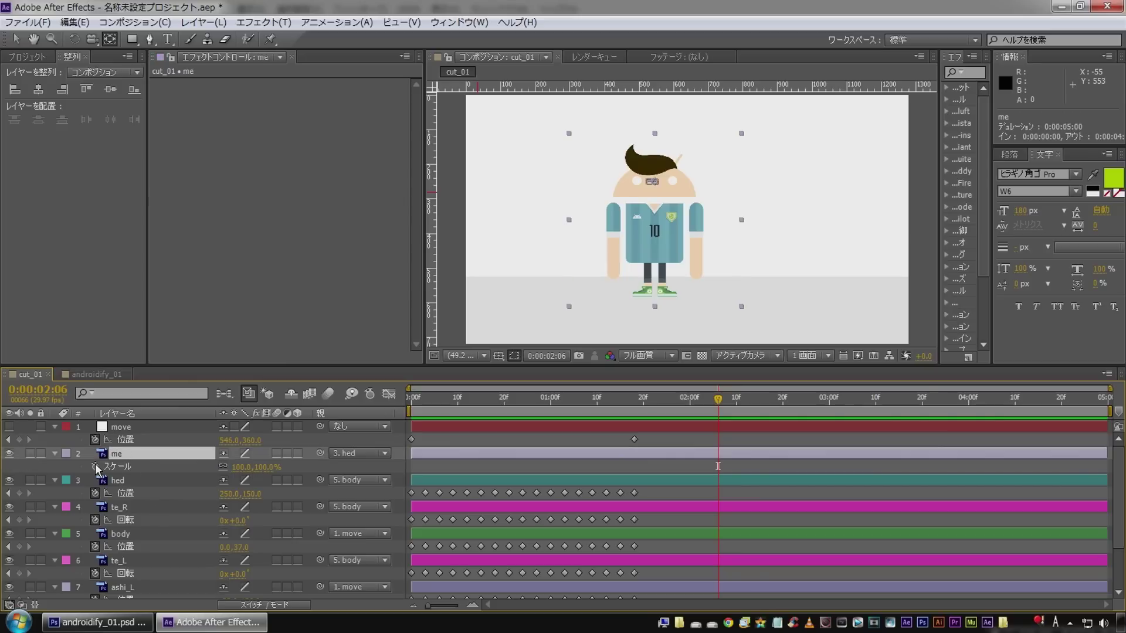
click(95, 467)
click(223, 466)
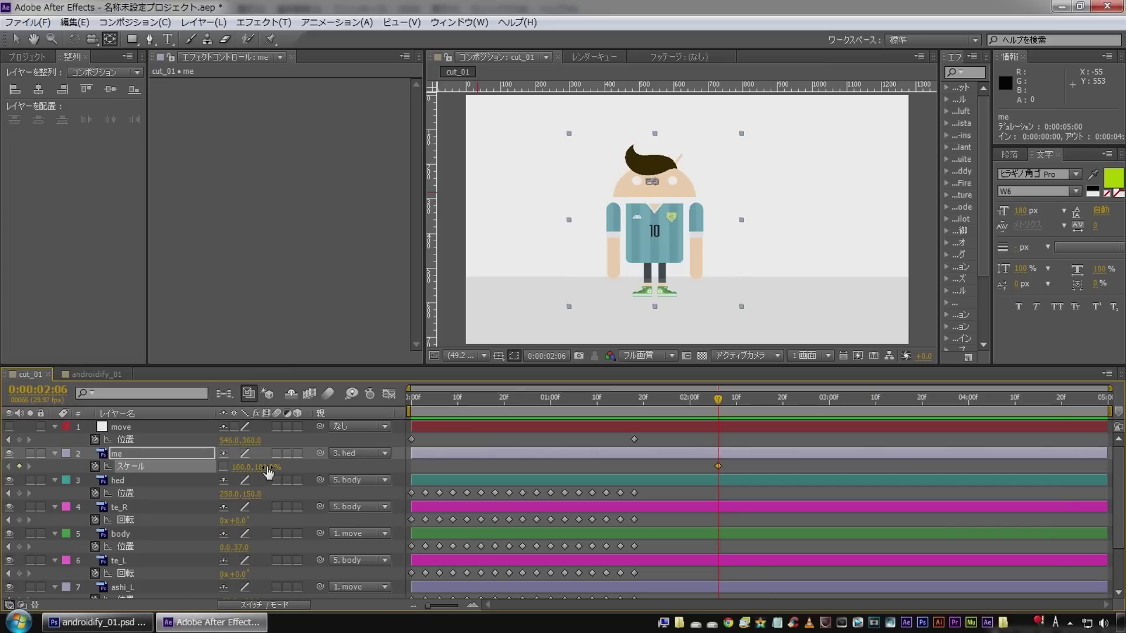
key(Page_Down)
key(Page_Down)
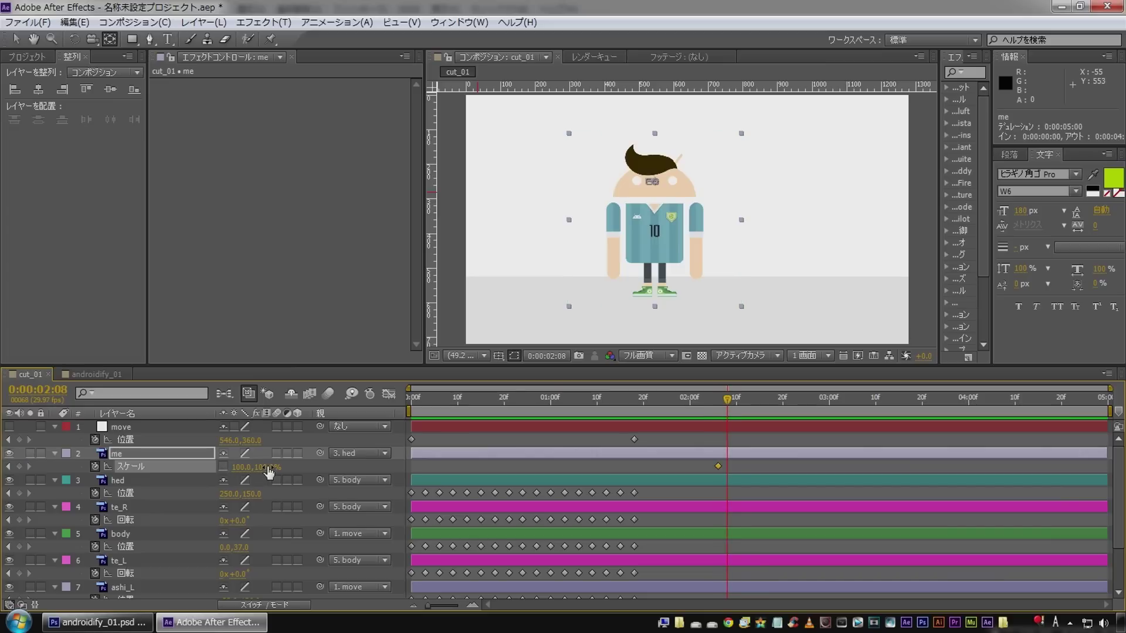
drag(268, 467, 206, 465)
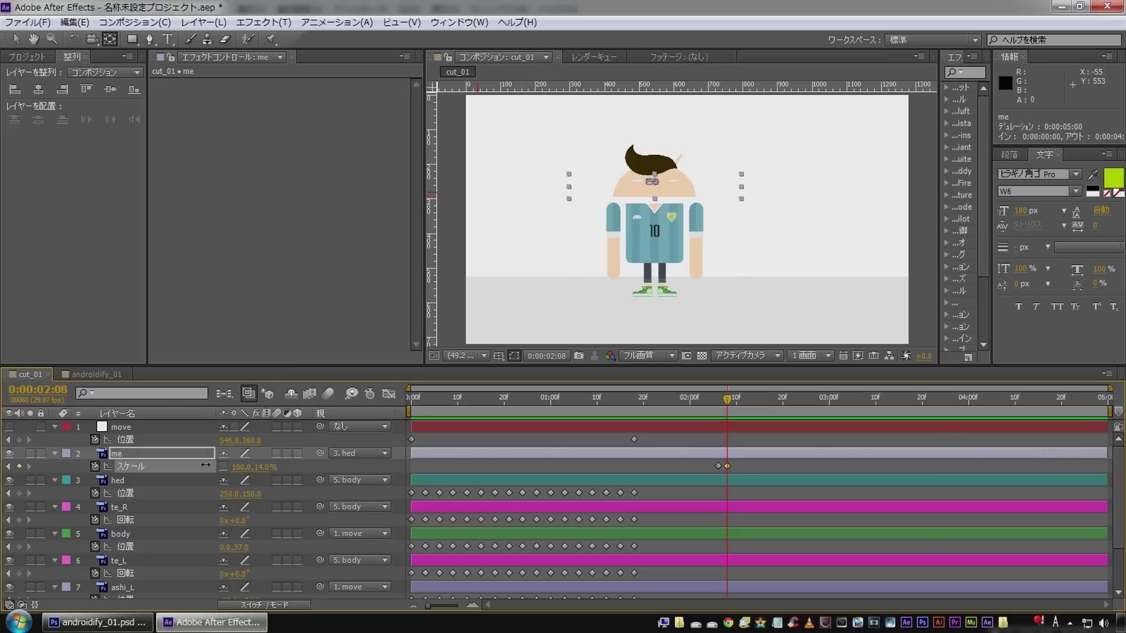
Step: Paste the 100% open-eye Scale keyframe at 2:10 and preview the blink
key(Page_Down)
key(Page_Down)
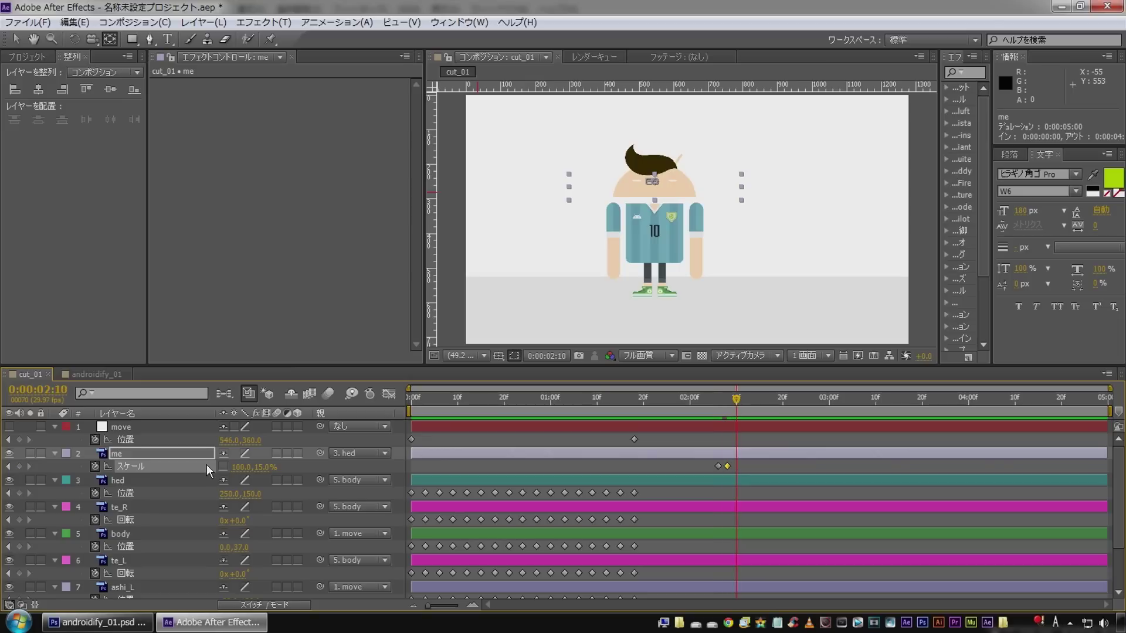
click(719, 467)
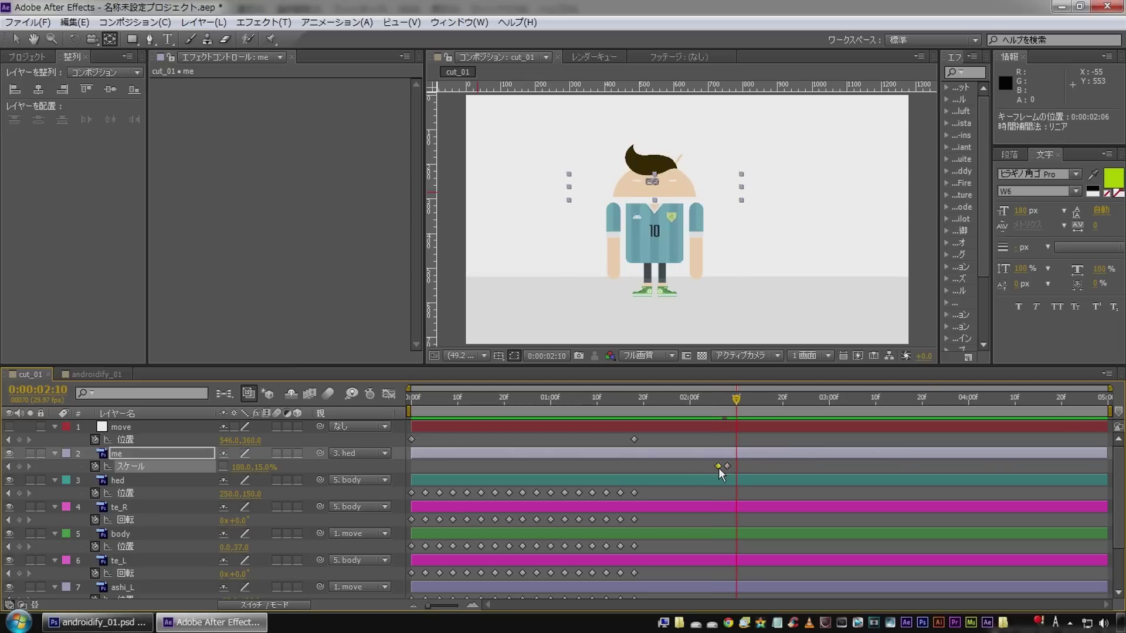
key(ctrl+c)
key(ctrl+v)
click(693, 470)
click(713, 409)
key(space)
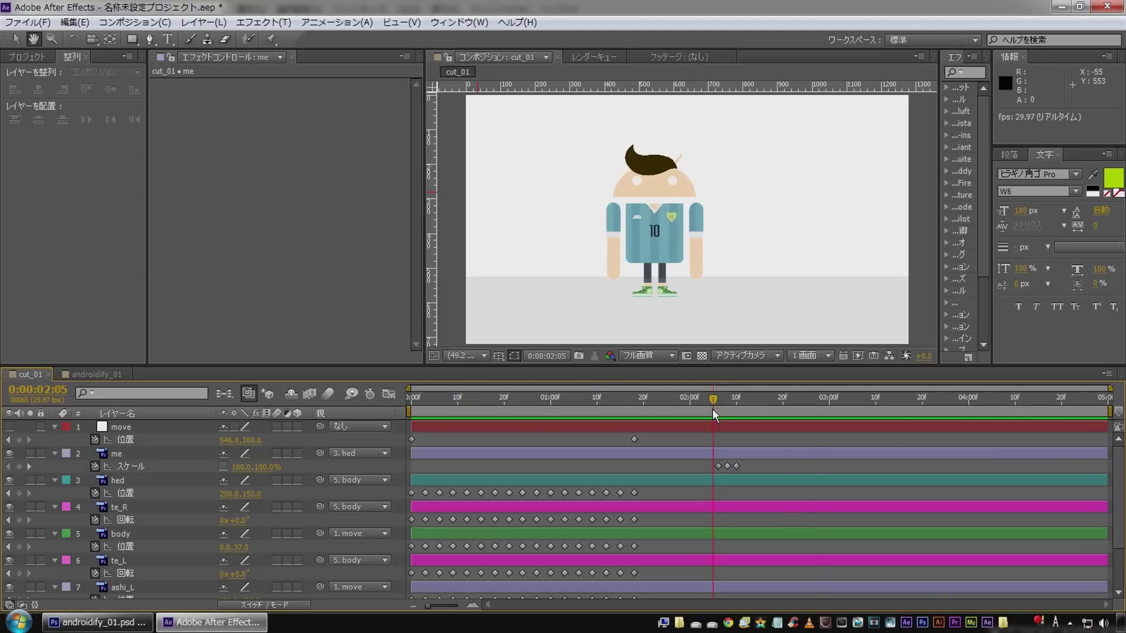
Step: Copy the closing and reopening Scale keyframes to 2:12 for a second blink and preview
drag(712, 410, 736, 404)
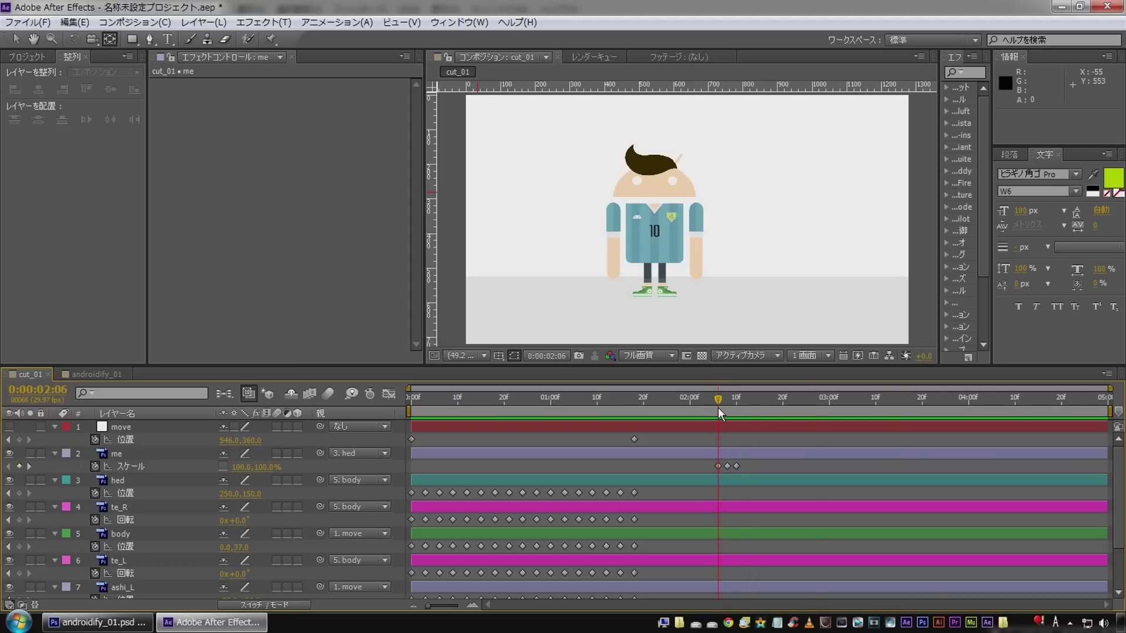
key(Page_Down)
key(Page_Down)
click(722, 463)
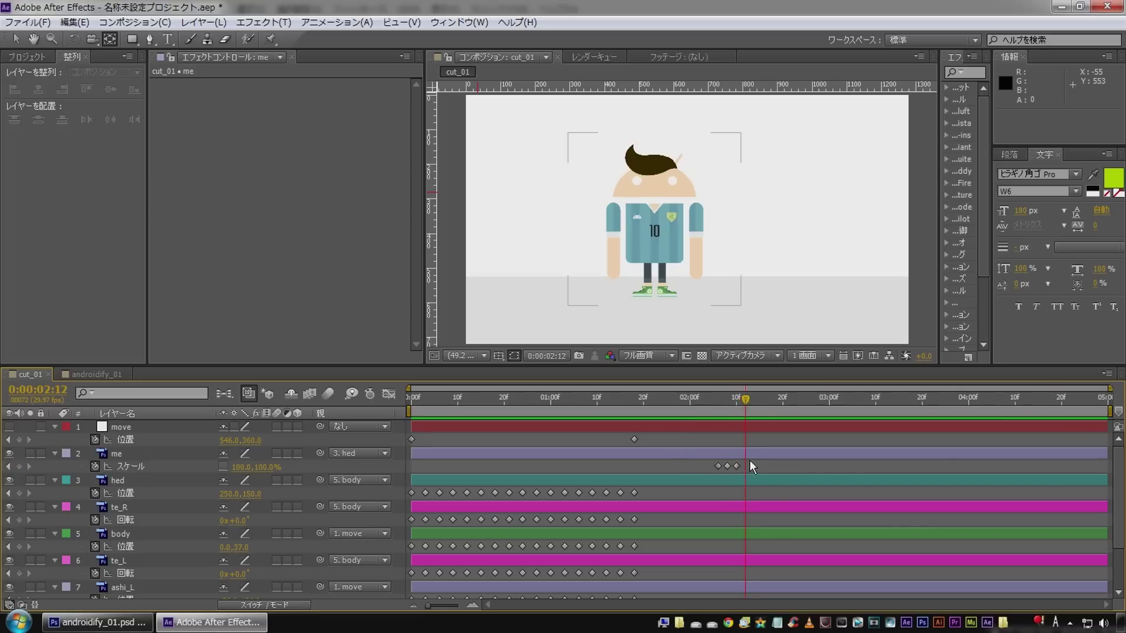
drag(751, 460, 723, 472)
key(ctrl+c)
key(ctrl+v)
click(682, 467)
click(709, 406)
key(space)
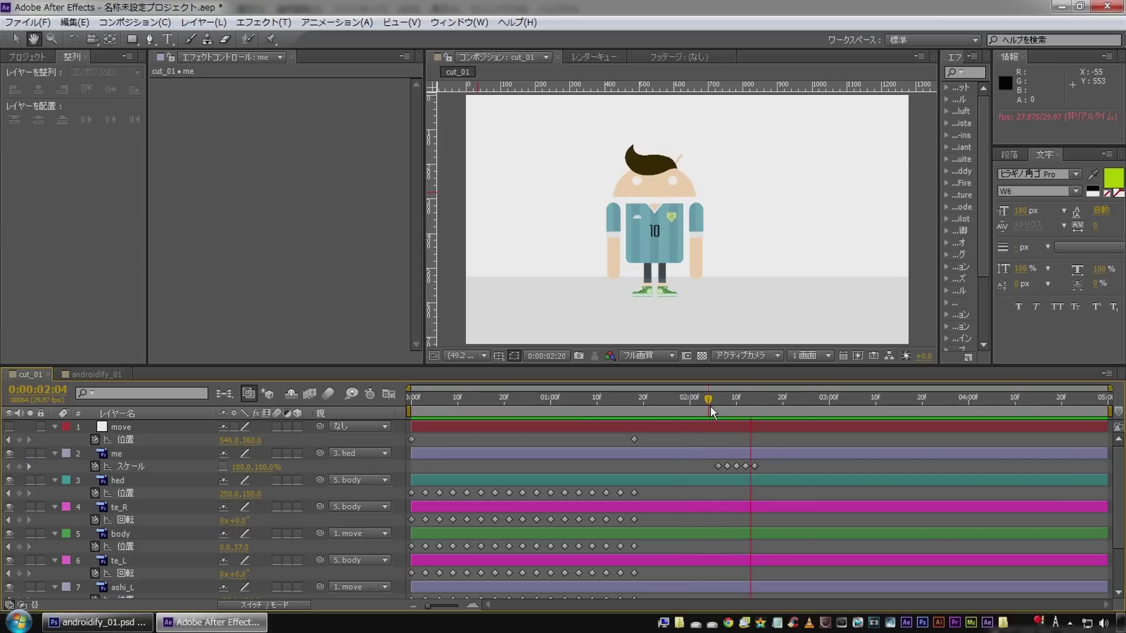
Step: Play the full animation from the start and review it up to 3:00
key(space)
key(Home)
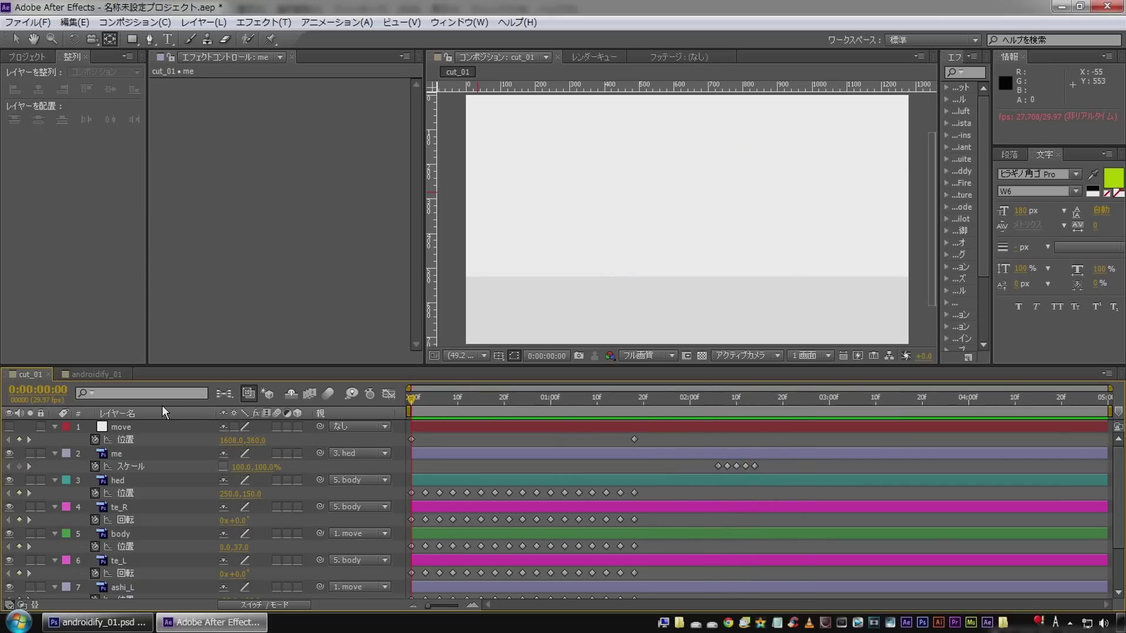
key(space)
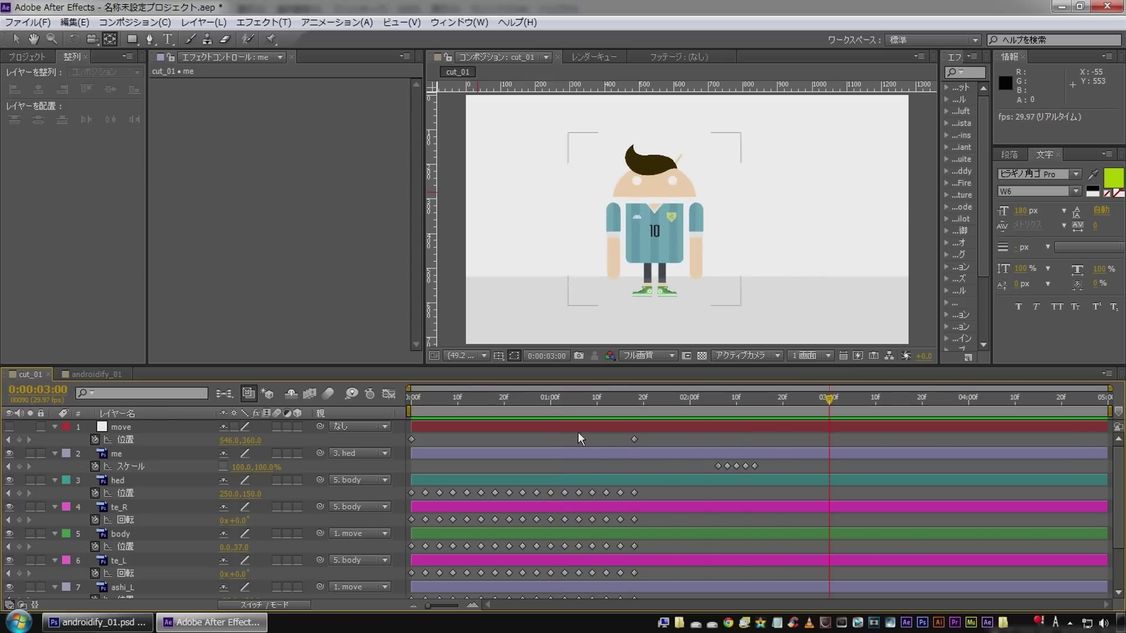
click(706, 401)
key(space)
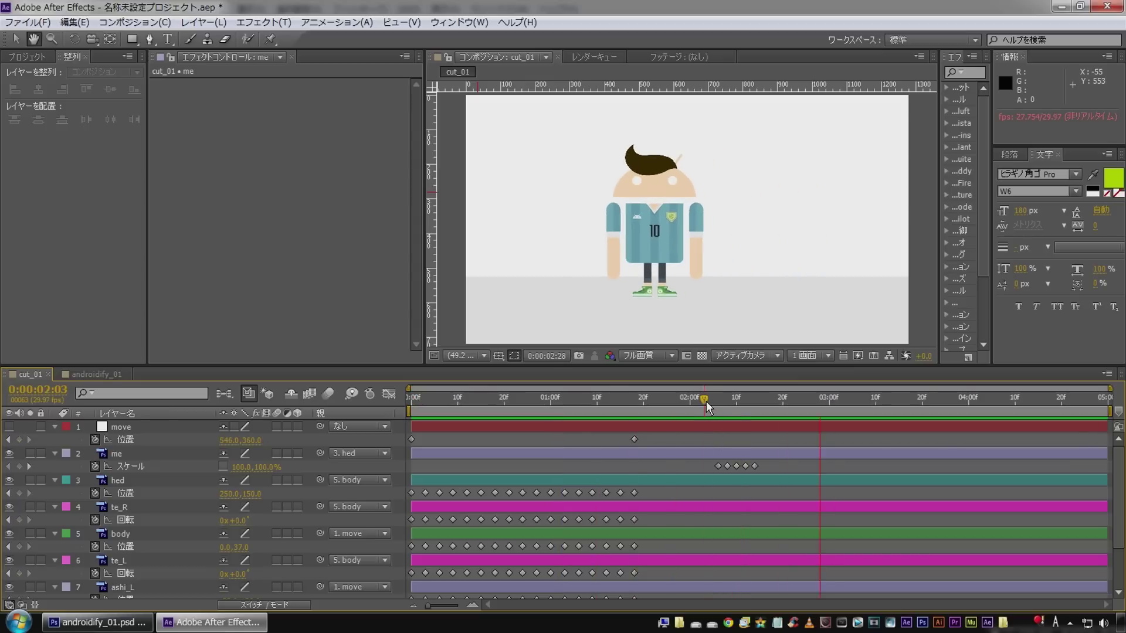
drag(820, 403, 829, 402)
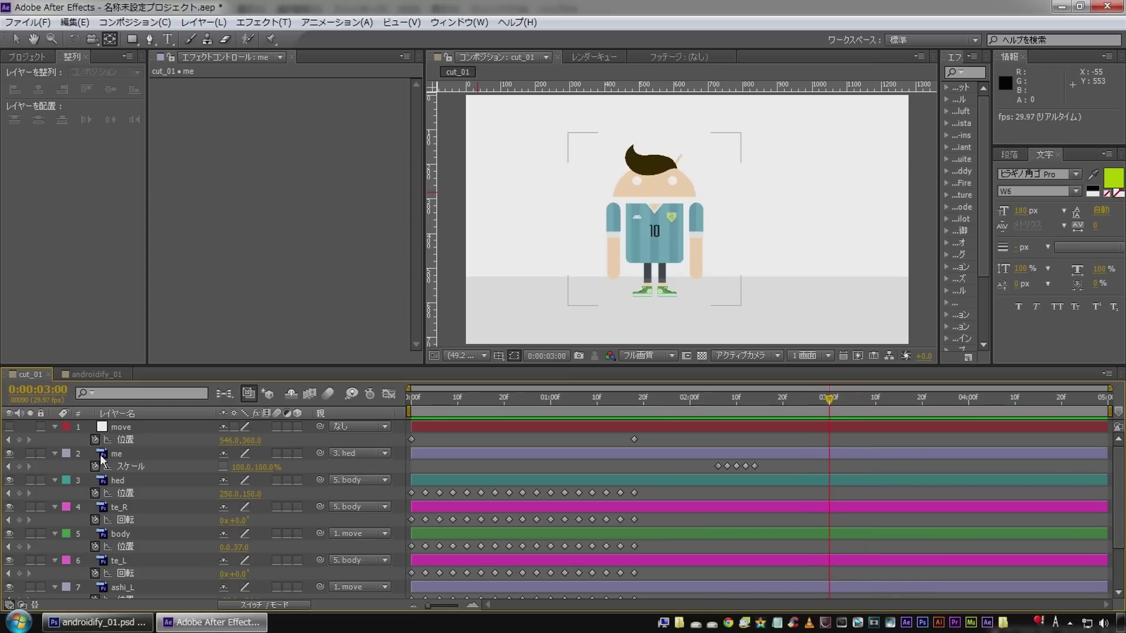
click(139, 425)
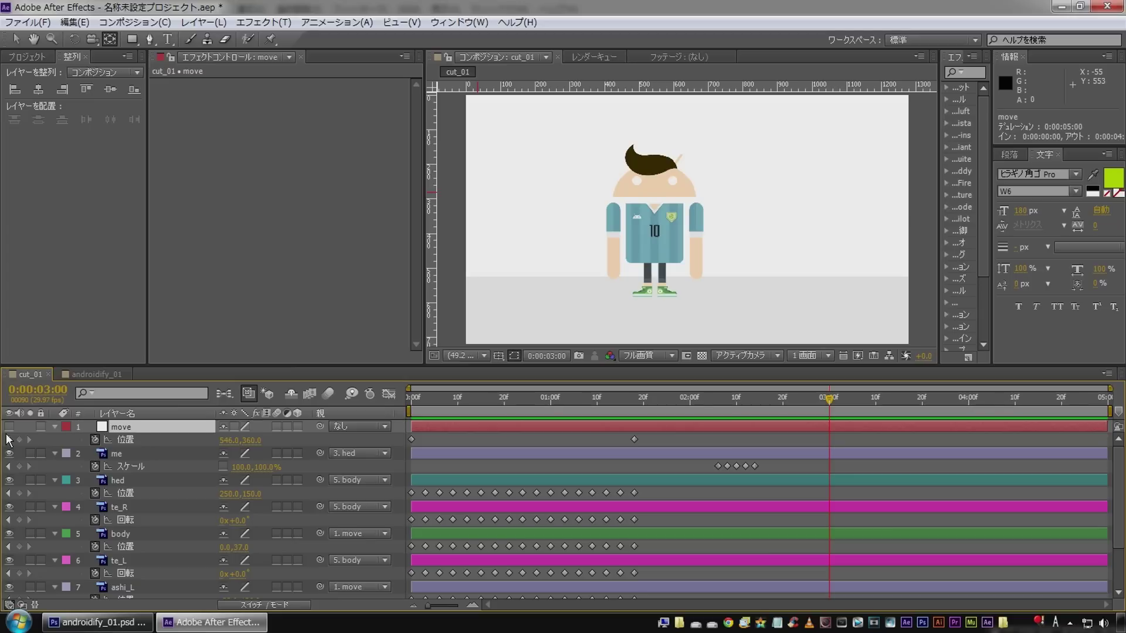
Step: Key a hop on move: grounded at 3:00, Y 283 at 3:04, landing again at 3:08
click(20, 439)
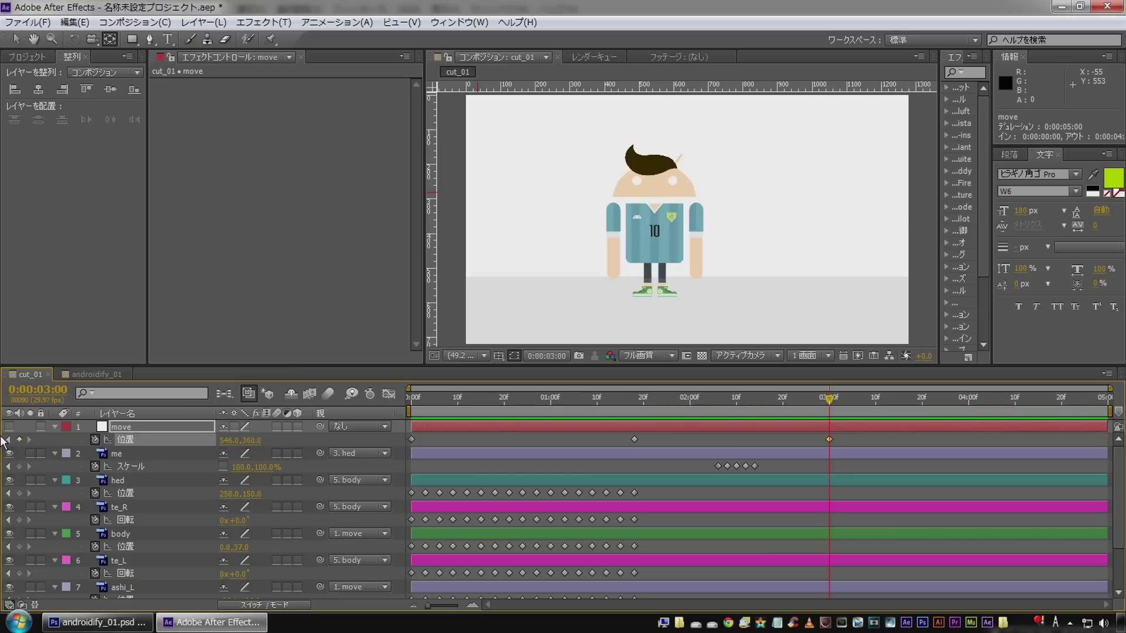
key(Page_Down)
key(Page_Down)
key(Page_Down)
key(Page_Down)
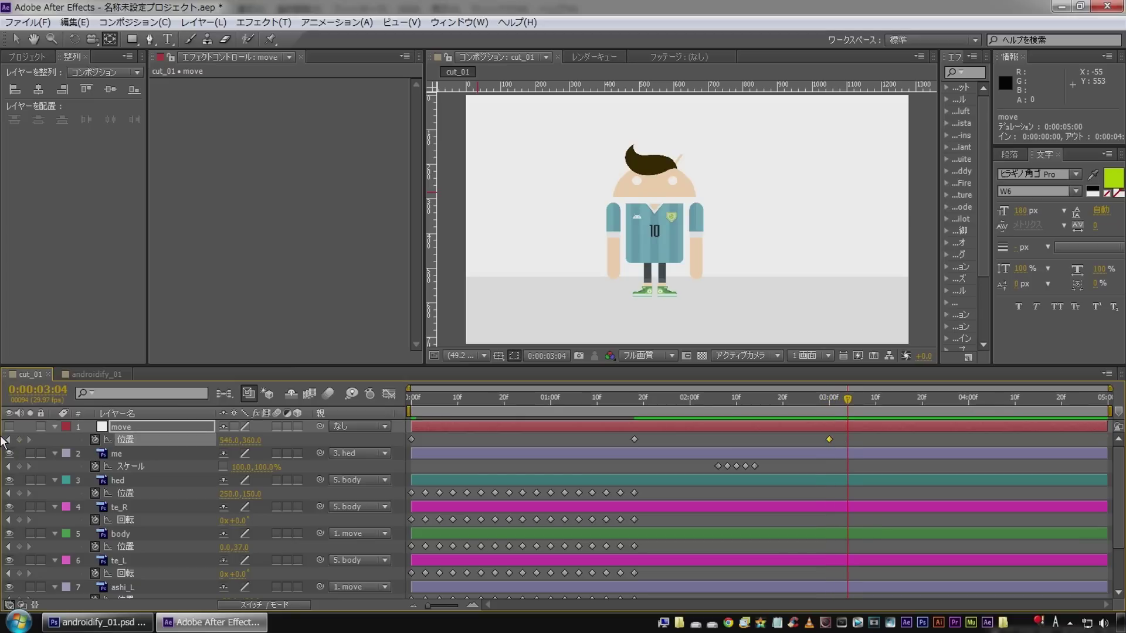
drag(247, 441, 206, 431)
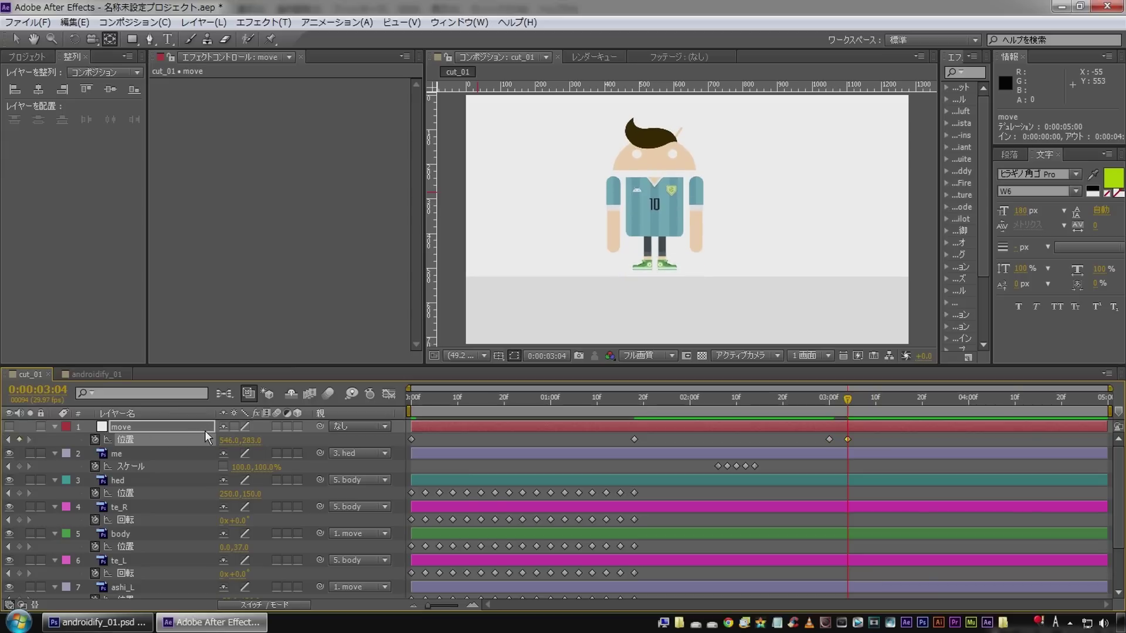
key(Page_Down)
key(Page_Down)
key(Page_Down)
key(Page_Down)
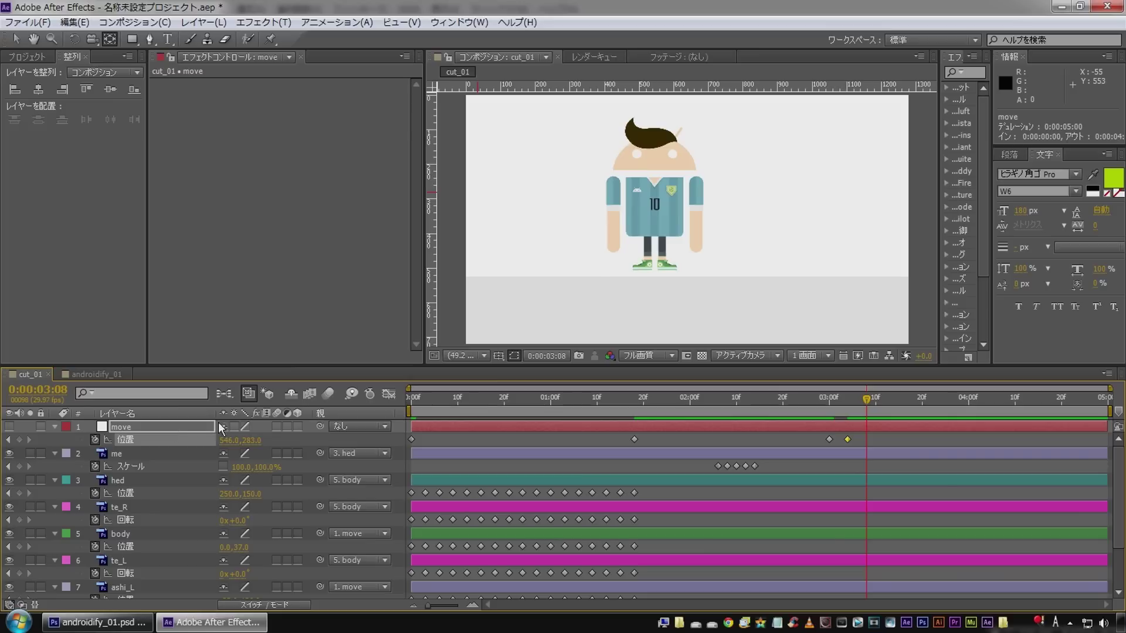
click(830, 439)
key(ctrl+c)
key(ctrl+v)
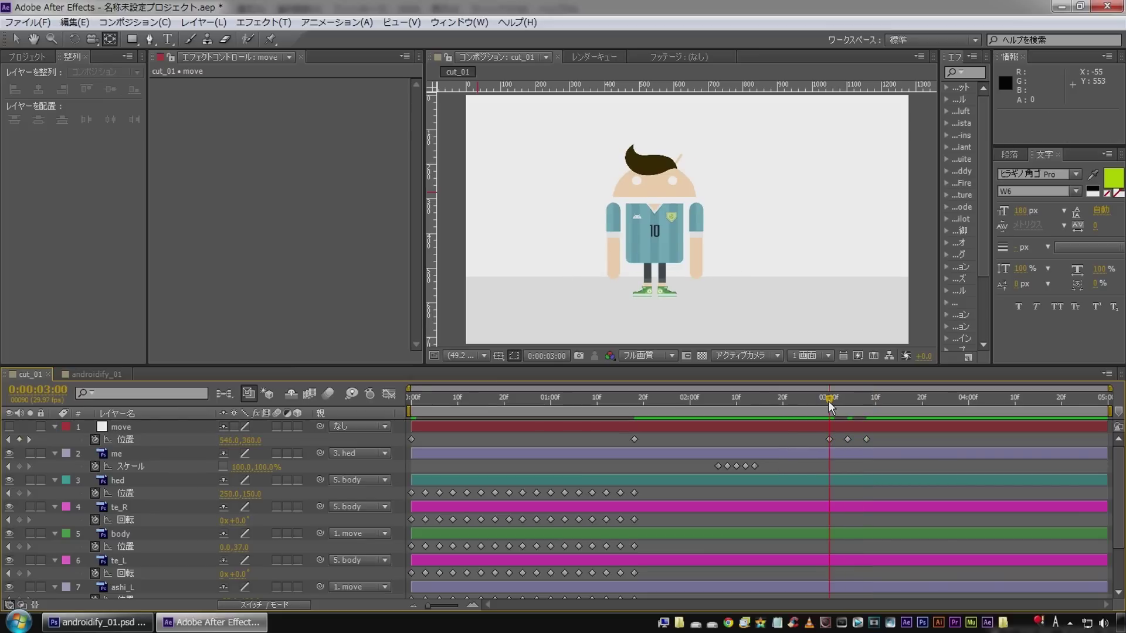
click(819, 404)
key(space)
Step: Paste the hop keyframes at 3:12 and 3:20, then preview the repeated hops from 3:00
drag(818, 398, 867, 402)
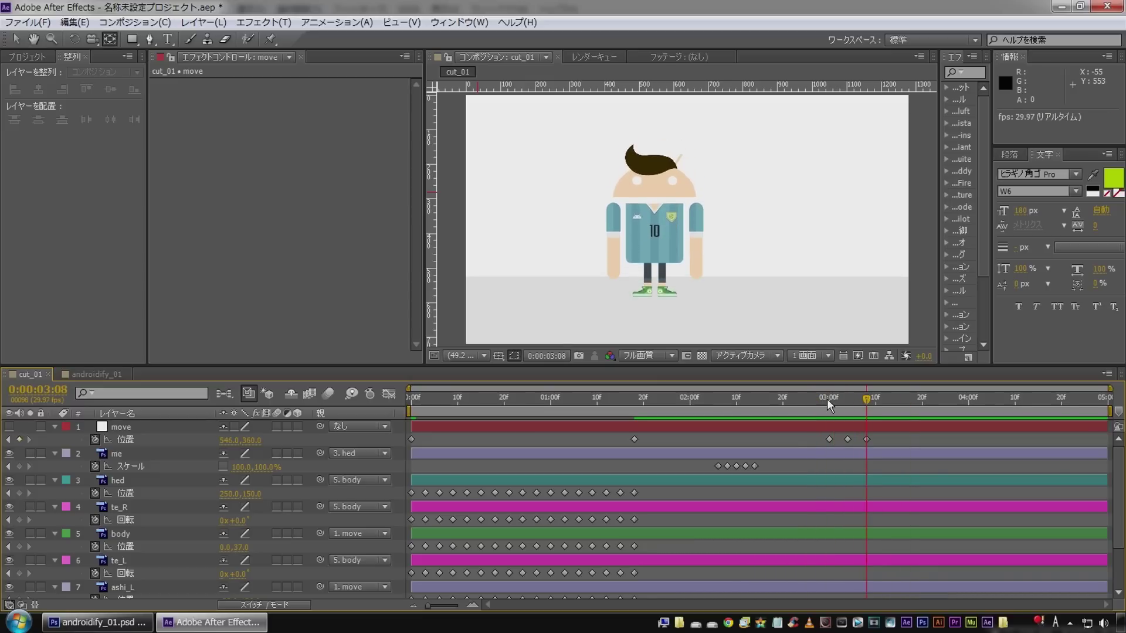
key(Page_Down)
key(Page_Down)
key(Page_Down)
drag(843, 434, 886, 449)
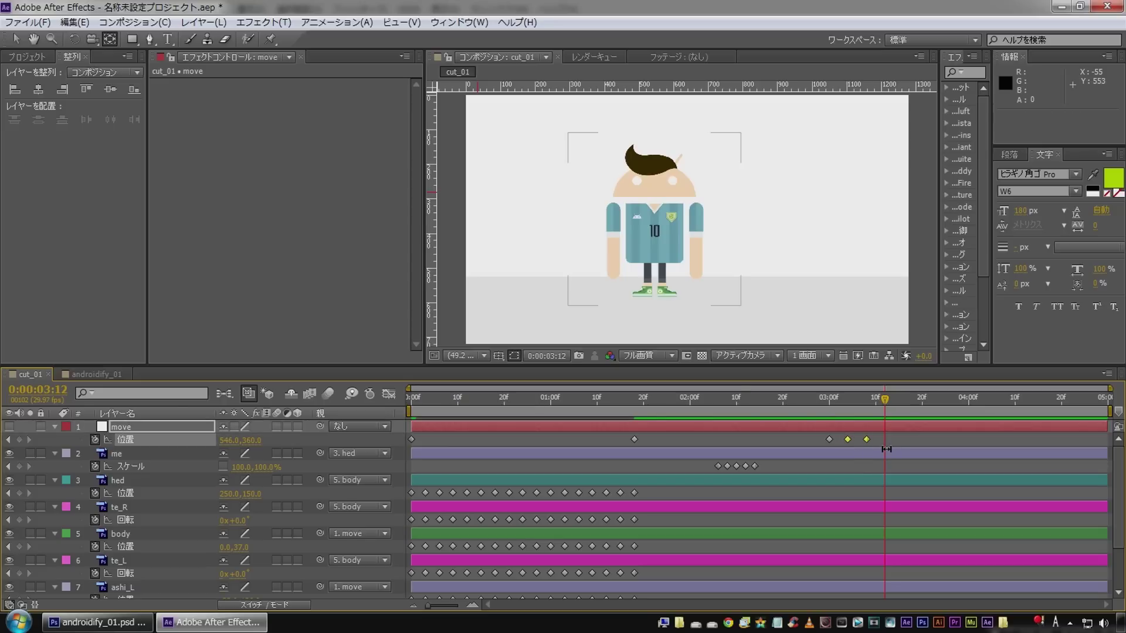
key(ctrl+v)
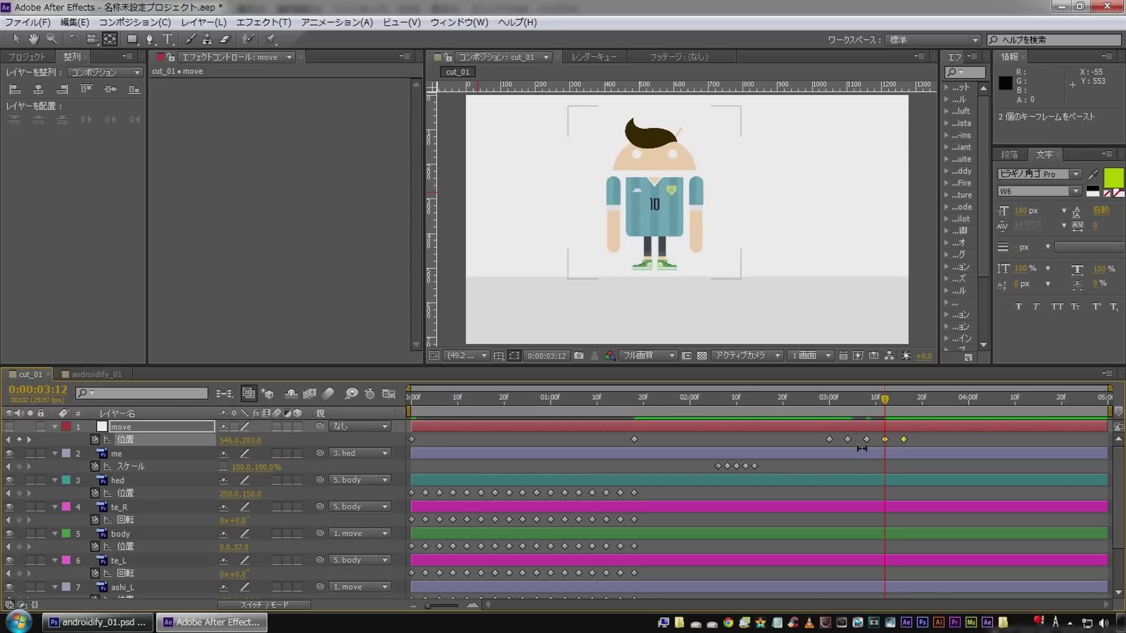
key(Page_Down)
key(Page_Down)
key(Page_Down)
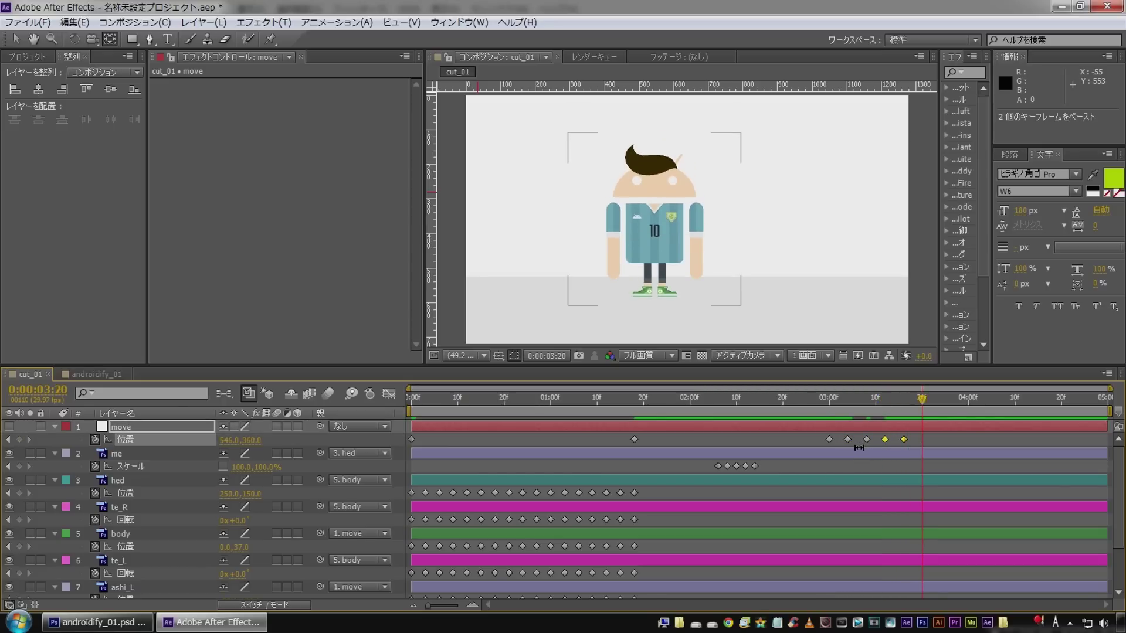
key(ctrl+v)
click(828, 470)
click(825, 405)
key(space)
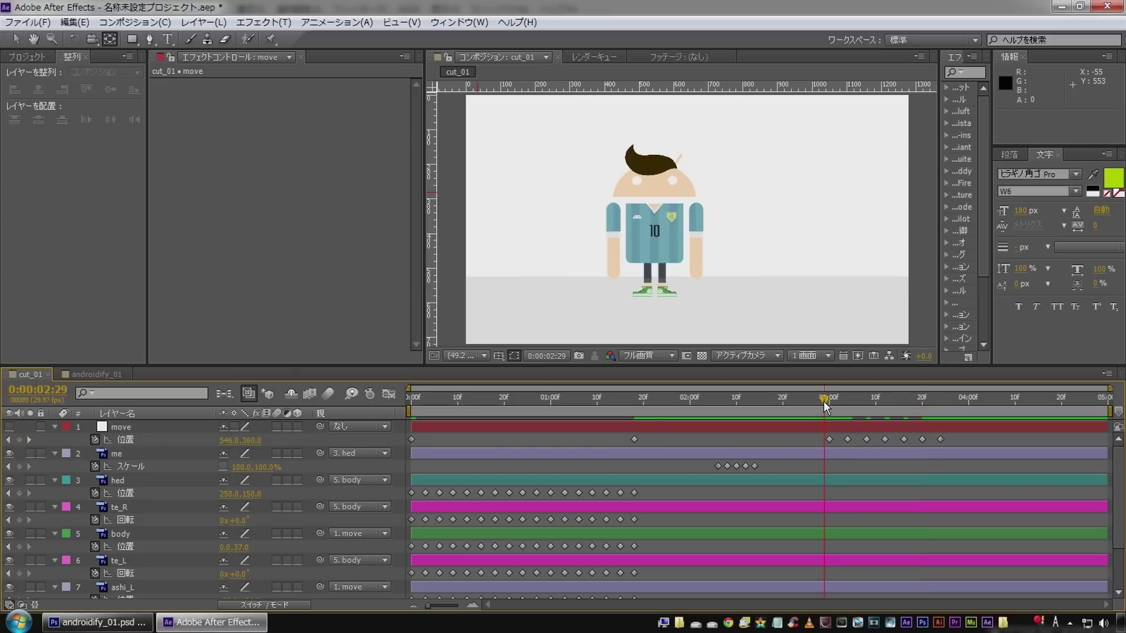
drag(823, 393, 819, 399)
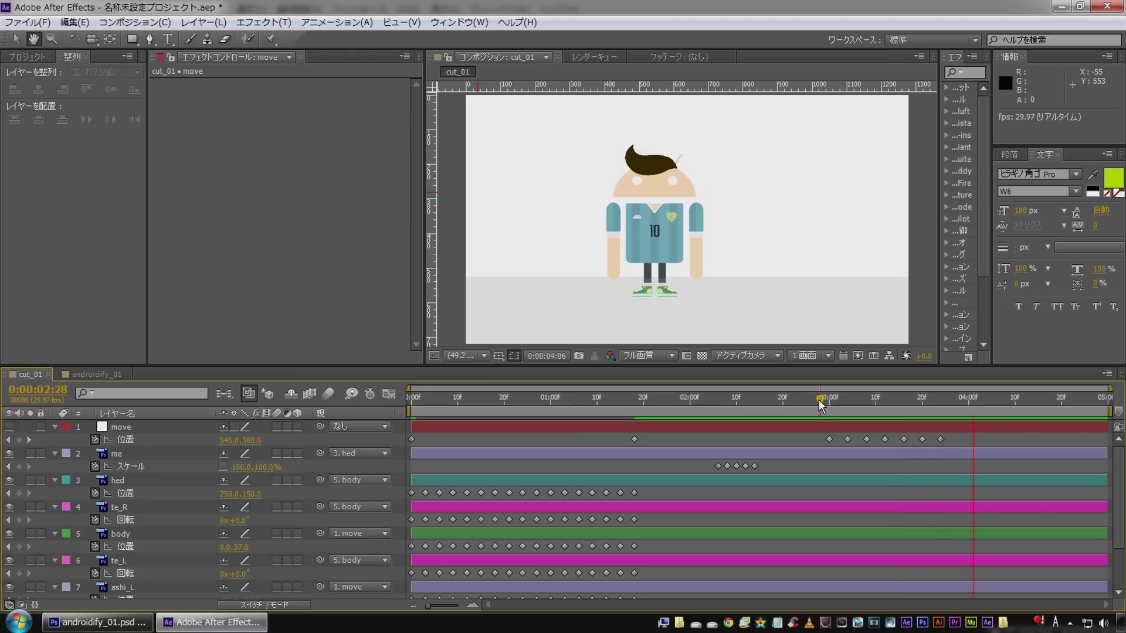
drag(818, 399, 827, 400)
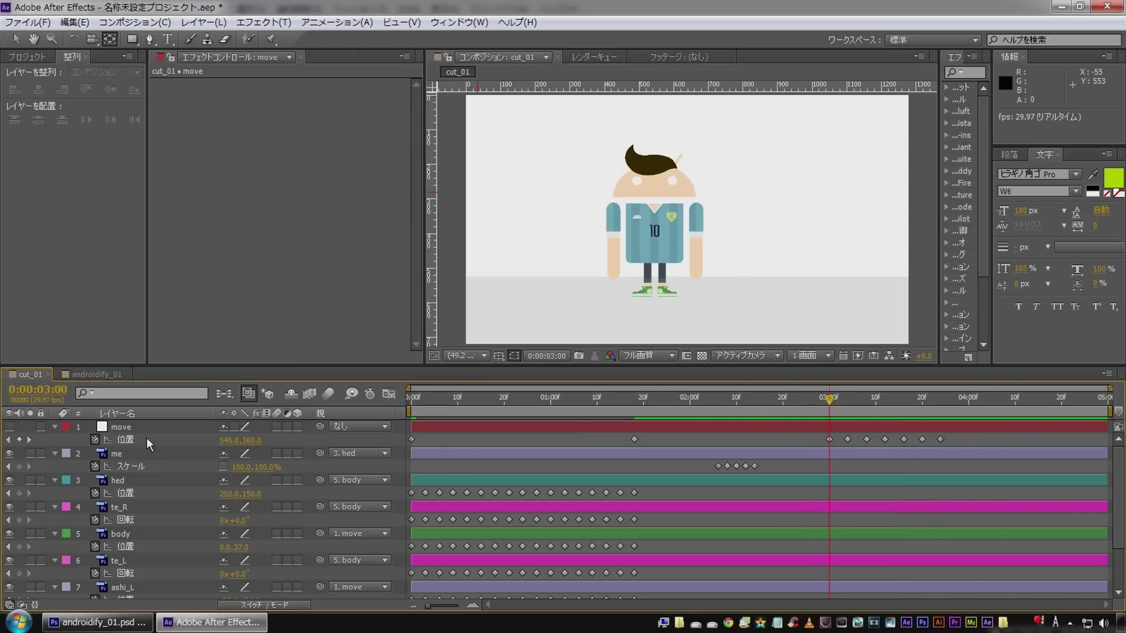
Step: Hold te_R and te_L at rest with Rotation keyframes at 3:00
click(151, 506)
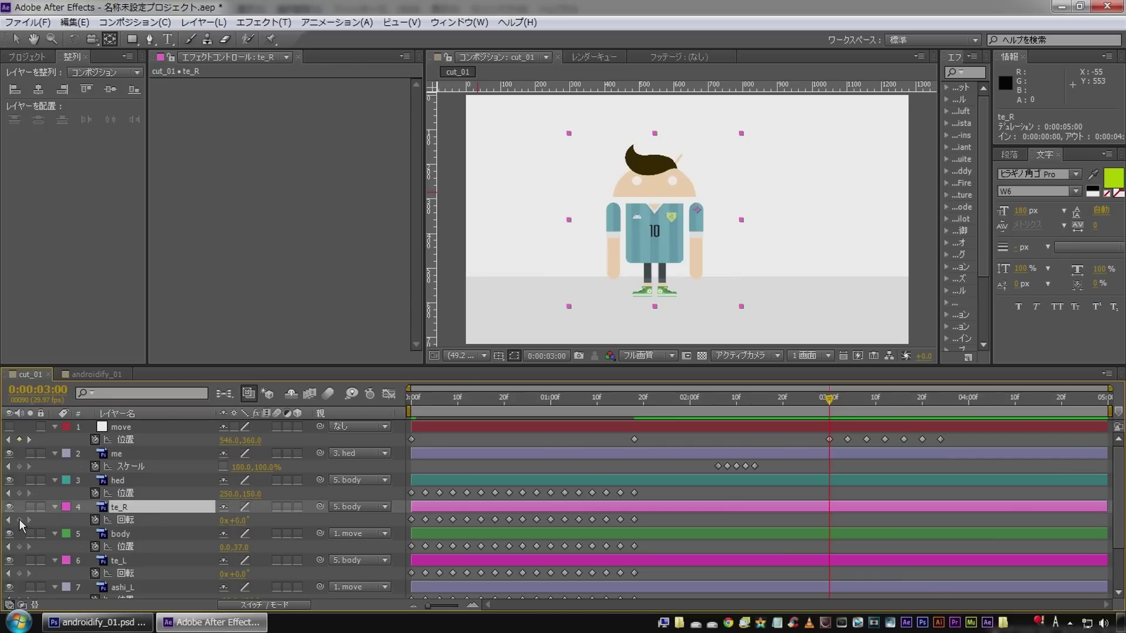
click(19, 519)
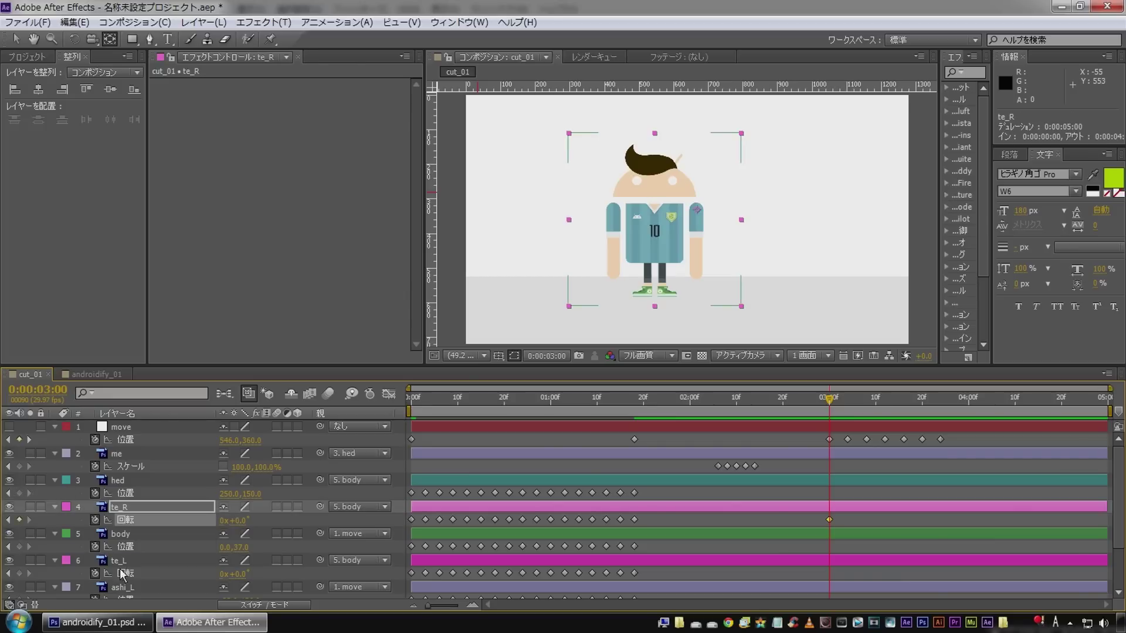
click(20, 573)
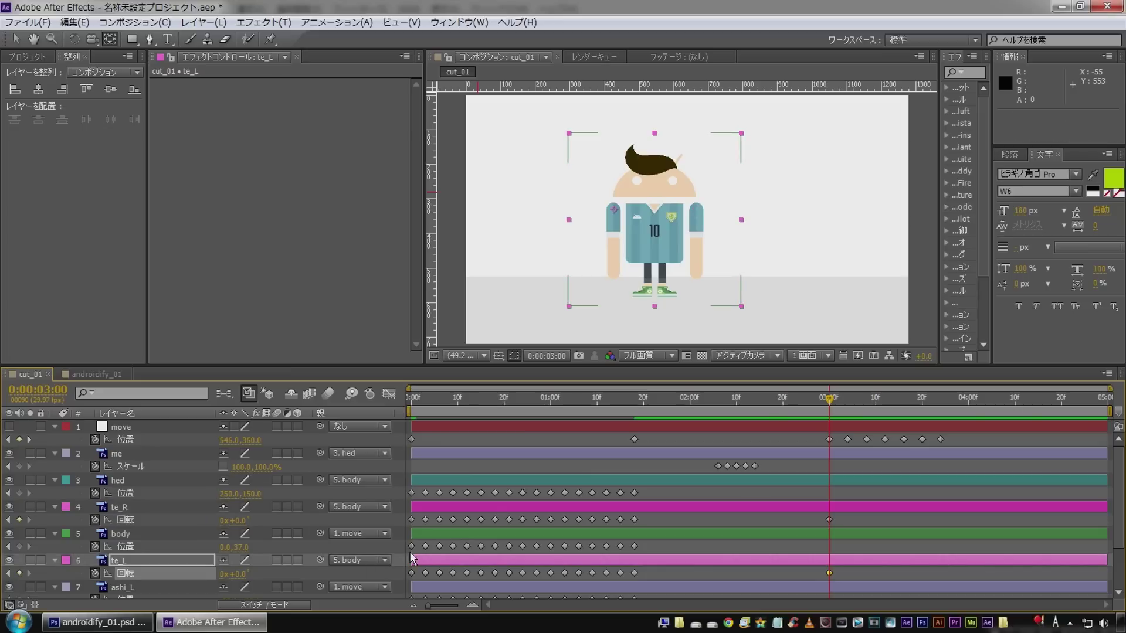
Step: At 3:04, rotate te_L to 160° so the left arm points up
click(29, 439)
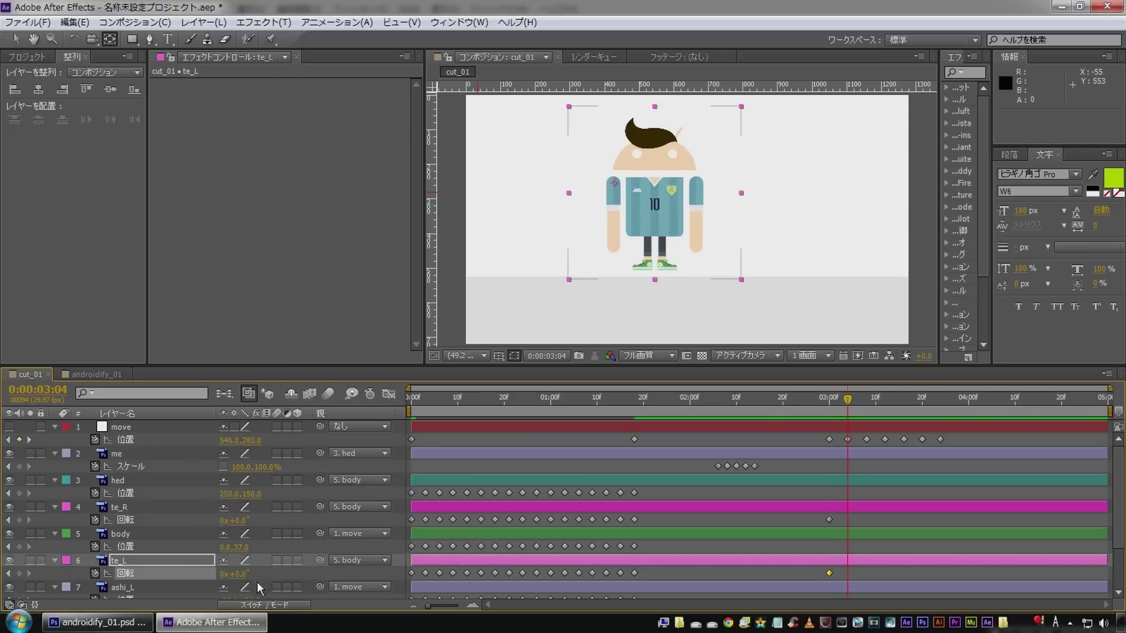
drag(237, 574, 348, 572)
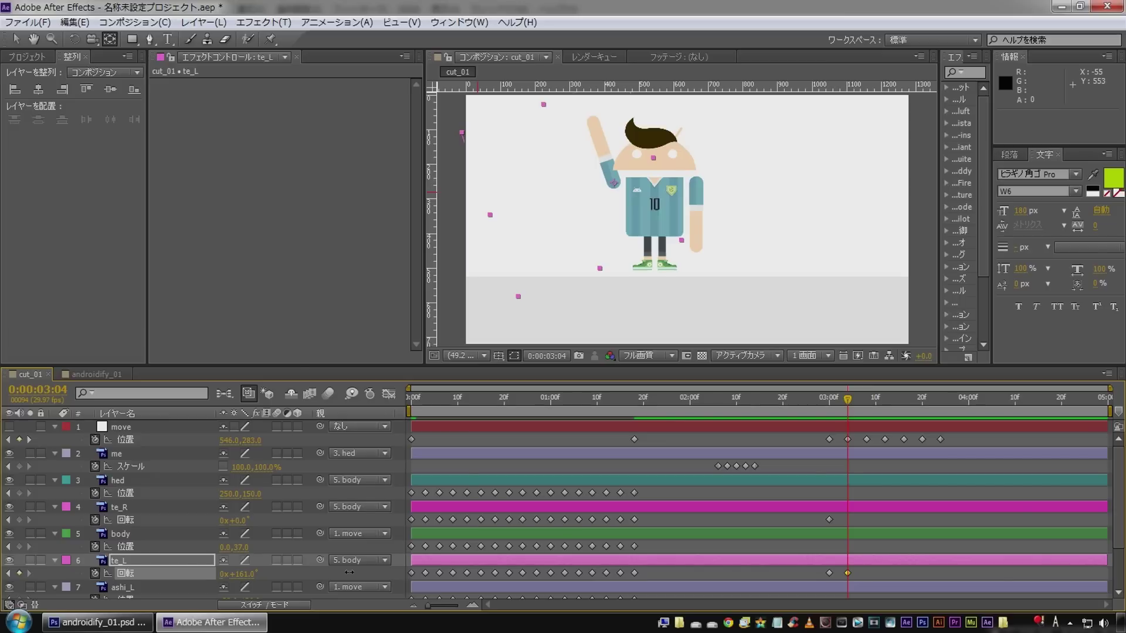
mouse_move(243, 573)
mouse_down()
mouse_move(259, 576)
mouse_move(246, 582)
mouse_up()
click(245, 578)
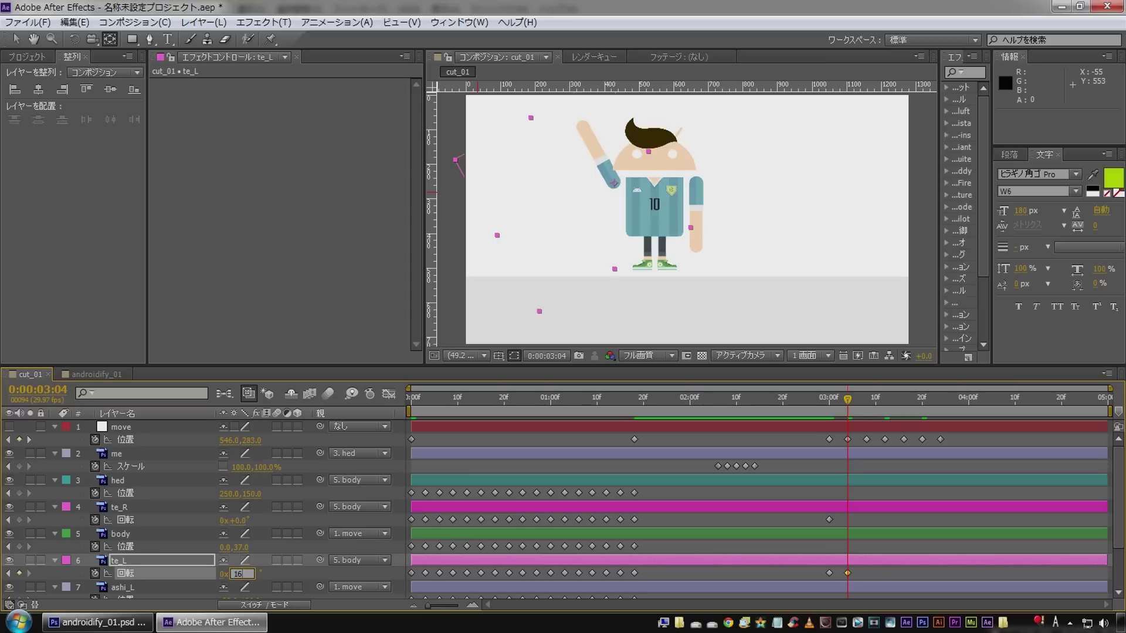
text(0)
key(Return)
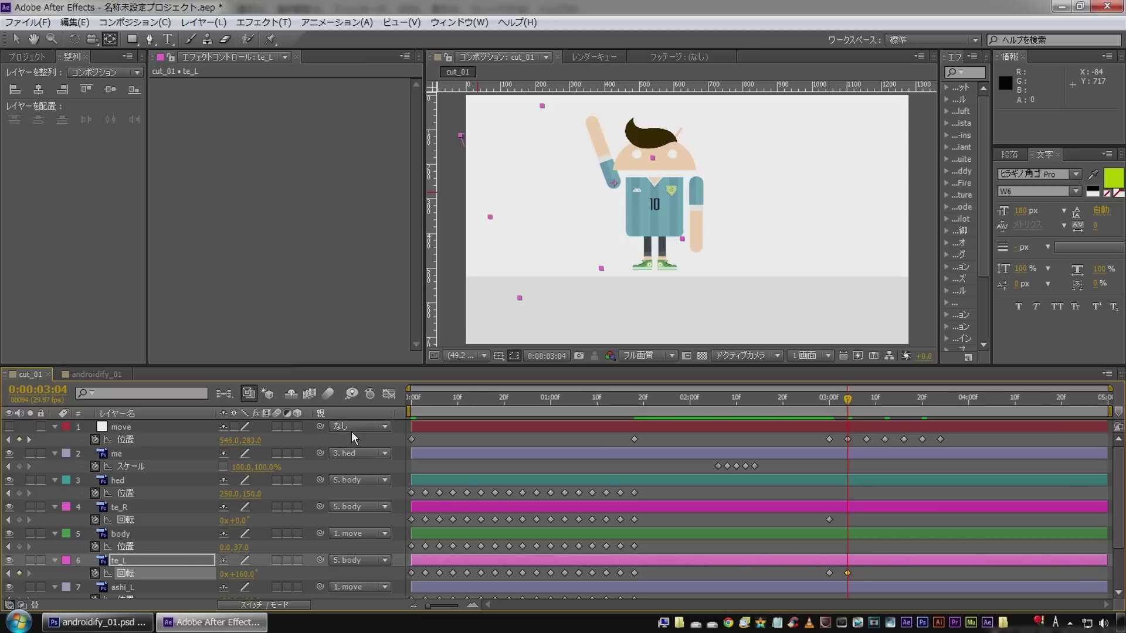
Step: Set te_R Rotation to −160° at 3:04
click(186, 552)
click(240, 520)
text(-160)
key(Return)
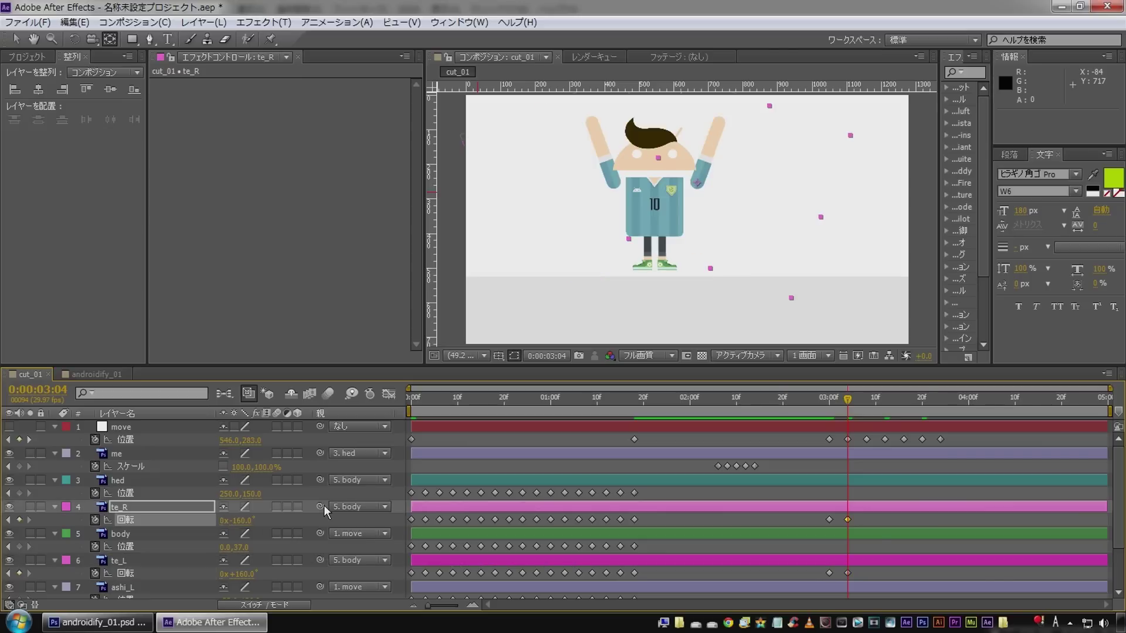
drag(852, 409, 868, 409)
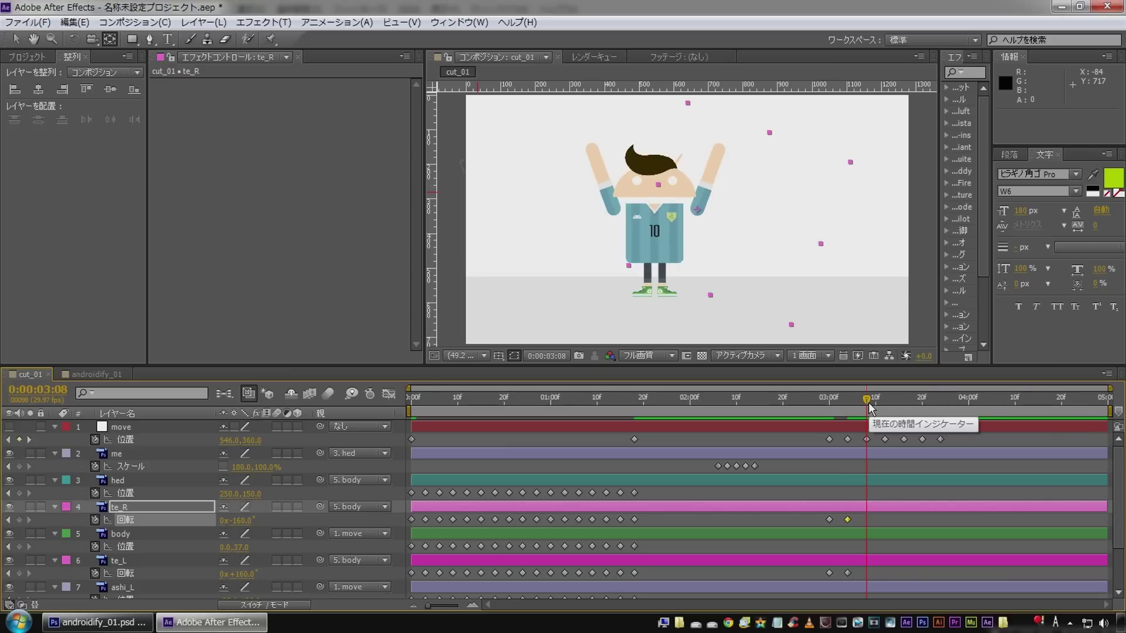
Step: At 3:08, set te_R Rotation to -110° and te_L Rotation to 110°
drag(247, 520, 290, 522)
click(244, 521)
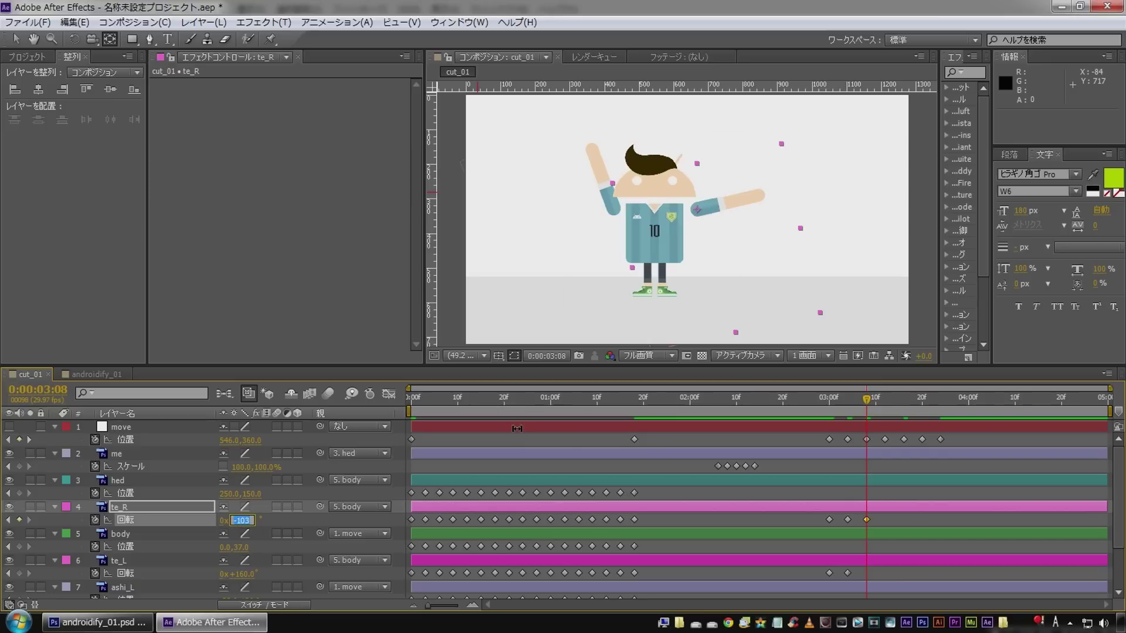
key(Return)
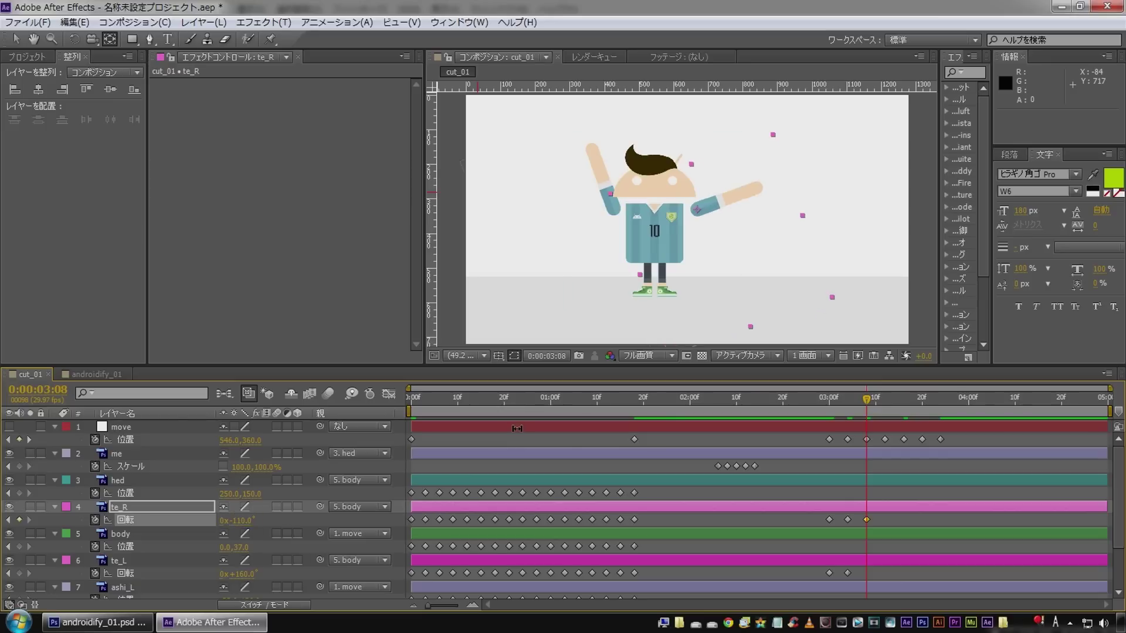
click(239, 574)
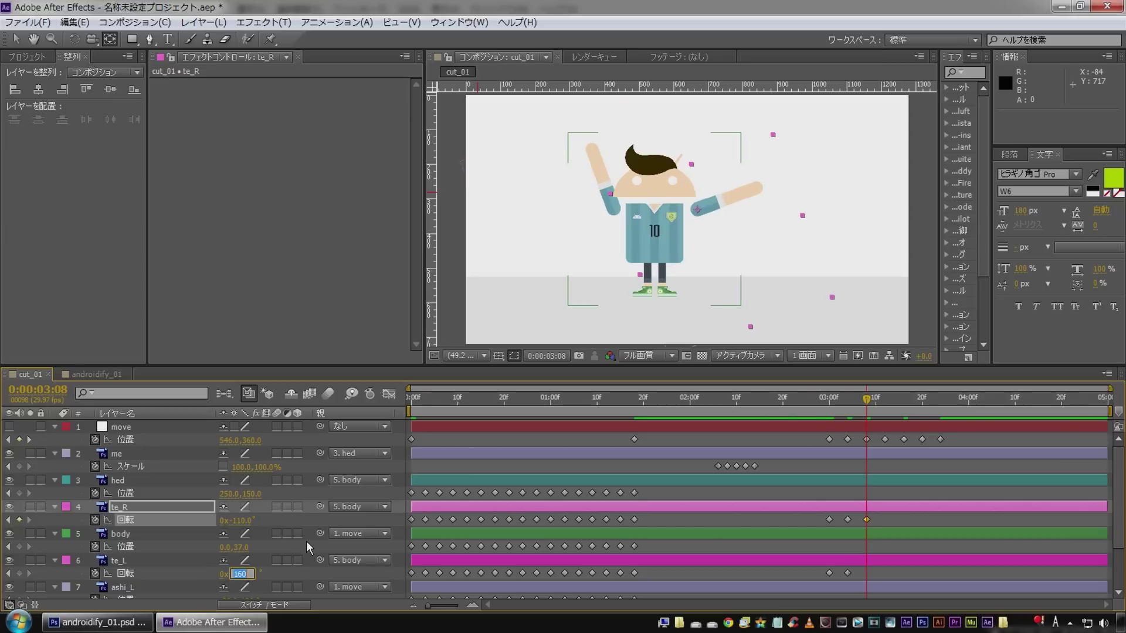
text(0x+110)
key(Return)
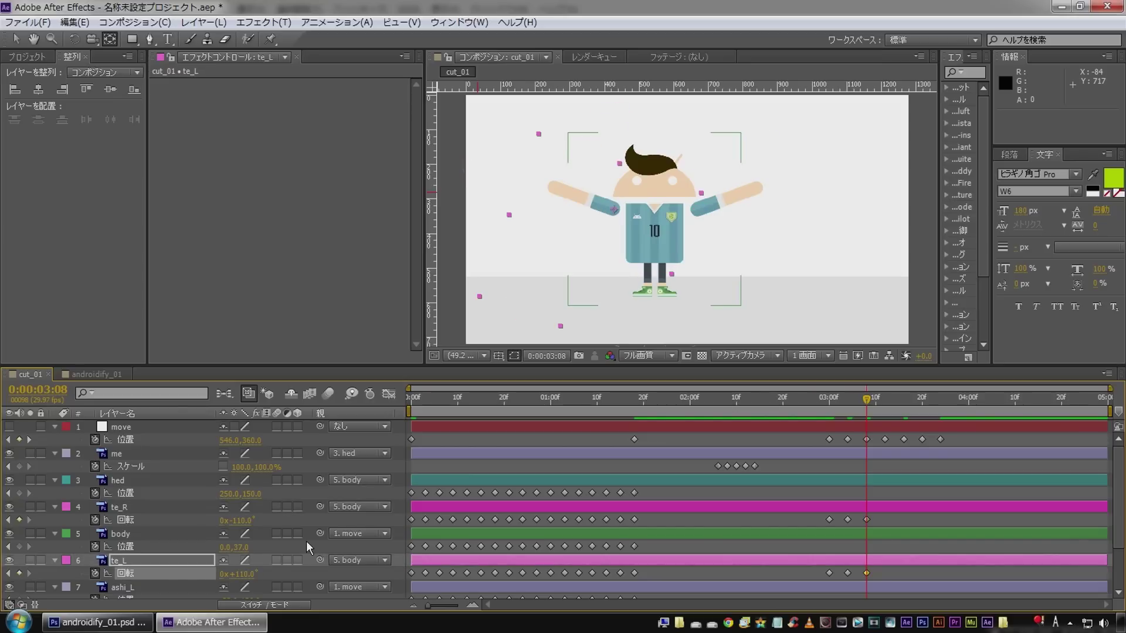
Step: Copy each arm's 3:04–3:08 rotation keyframes and paste them at 3:12
click(878, 520)
key(Page_Down)
key(Page_Down)
key(Page_Down)
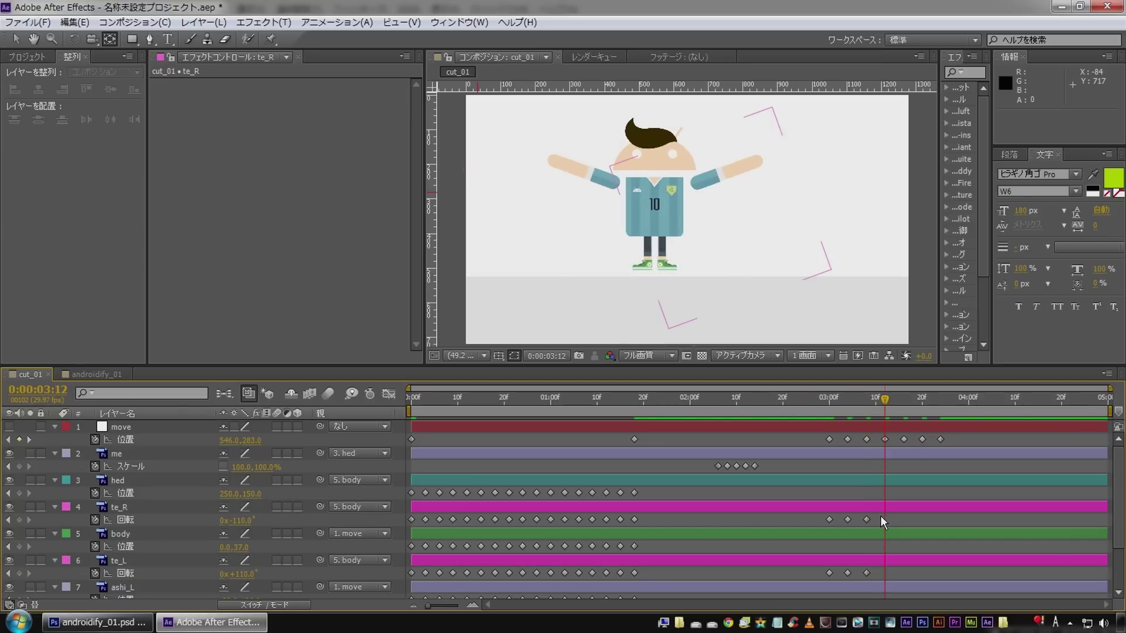
drag(880, 516, 835, 526)
key(ctrl+c)
key(ctrl+v)
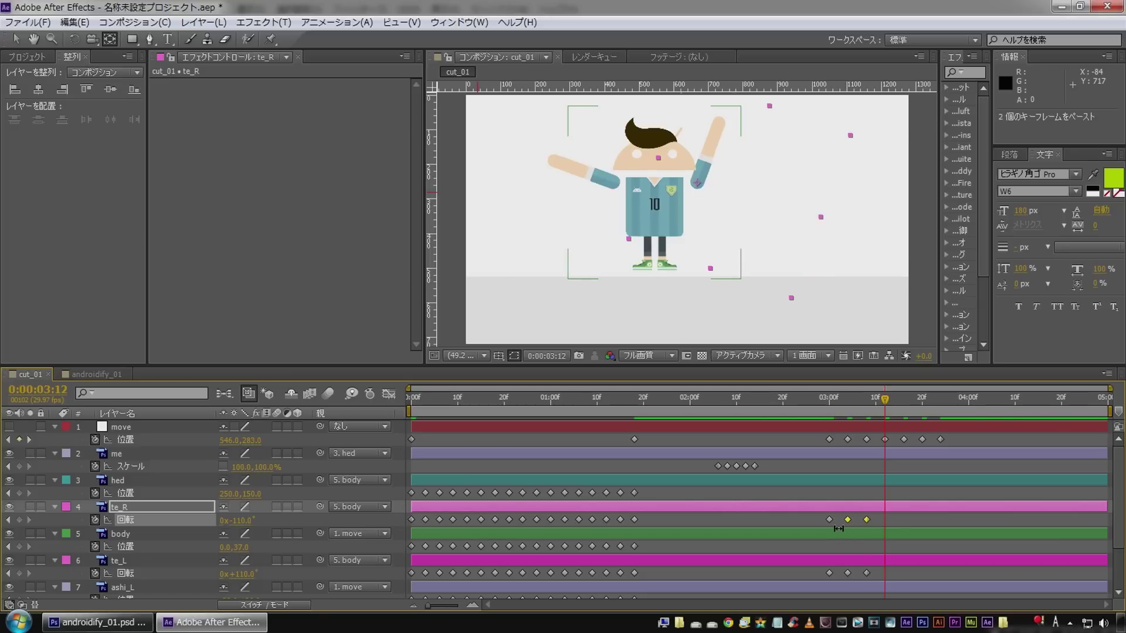
drag(878, 578, 841, 586)
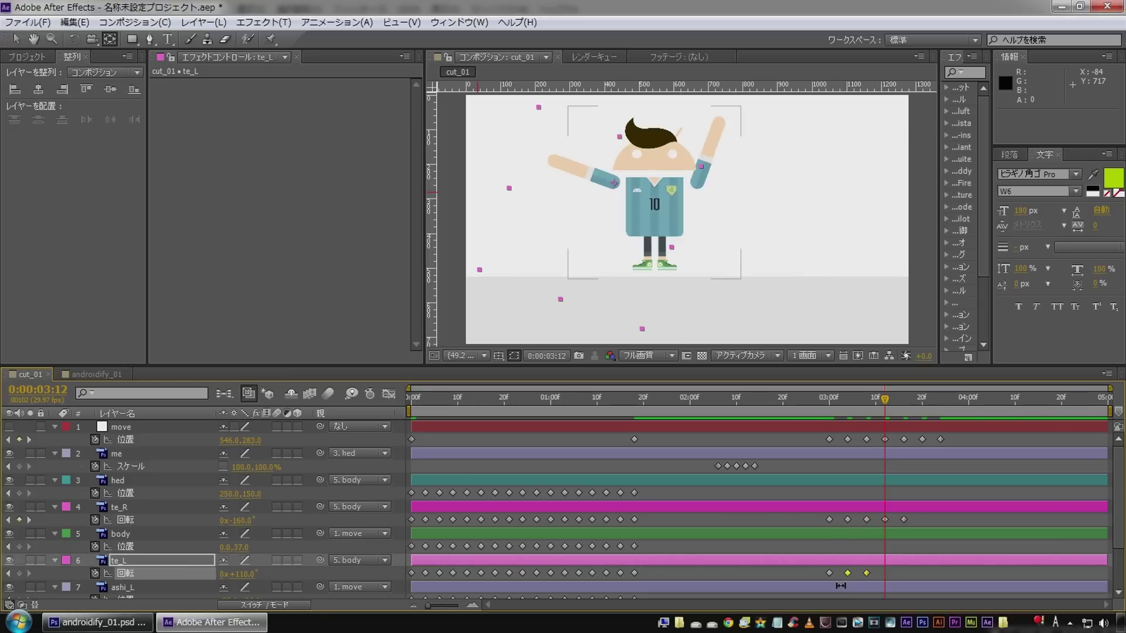
key(ctrl+c)
key(ctrl+v)
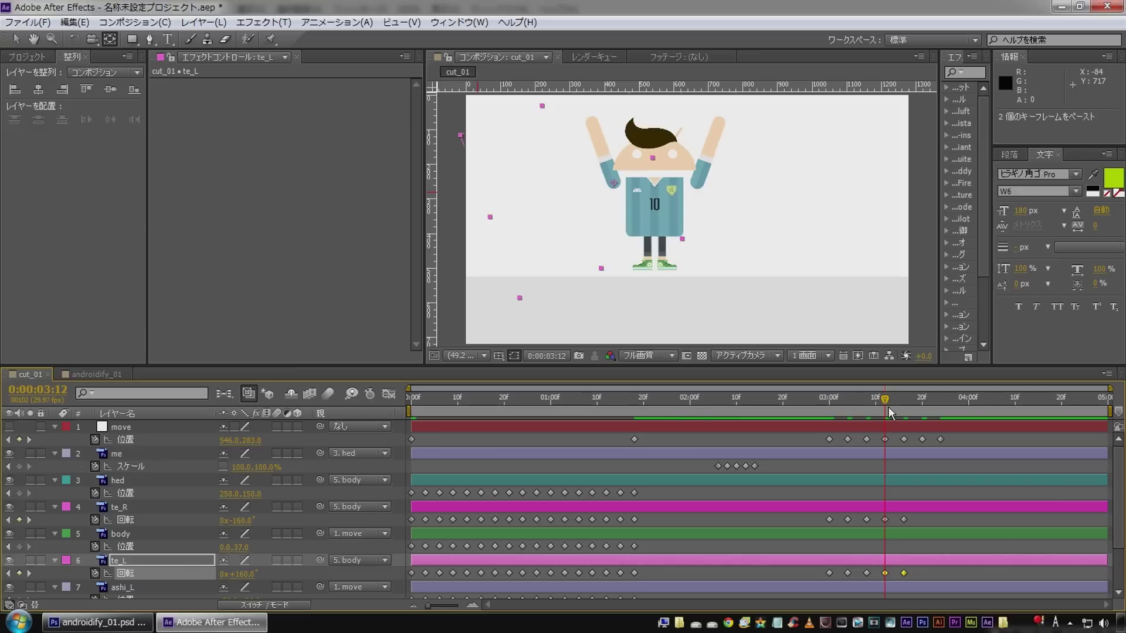
Step: Paste both arms' rotation keyframes again at 3:20, extending the cheer to 3:24
drag(888, 407, 924, 406)
key(ctrl+v)
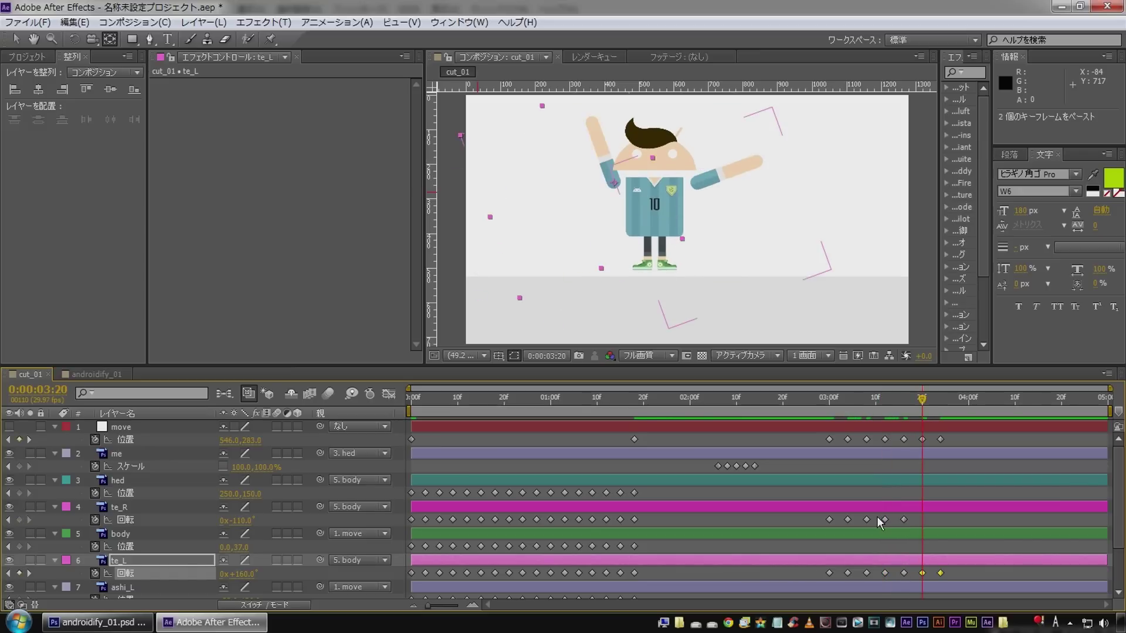
click(879, 521)
key(ctrl+v)
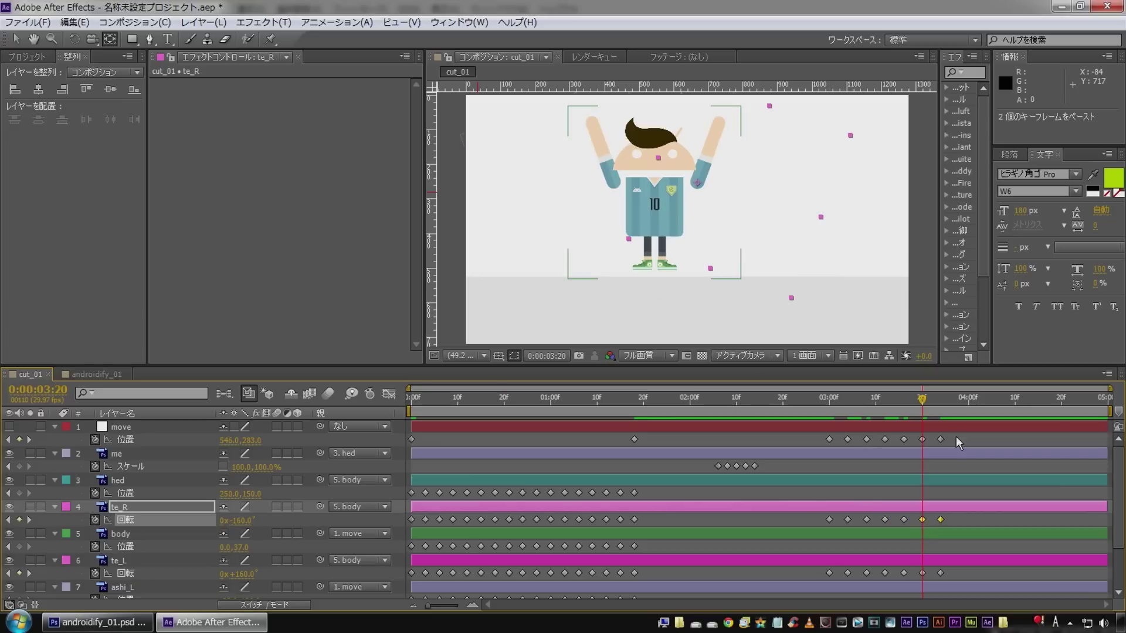
drag(922, 401, 935, 407)
click(964, 548)
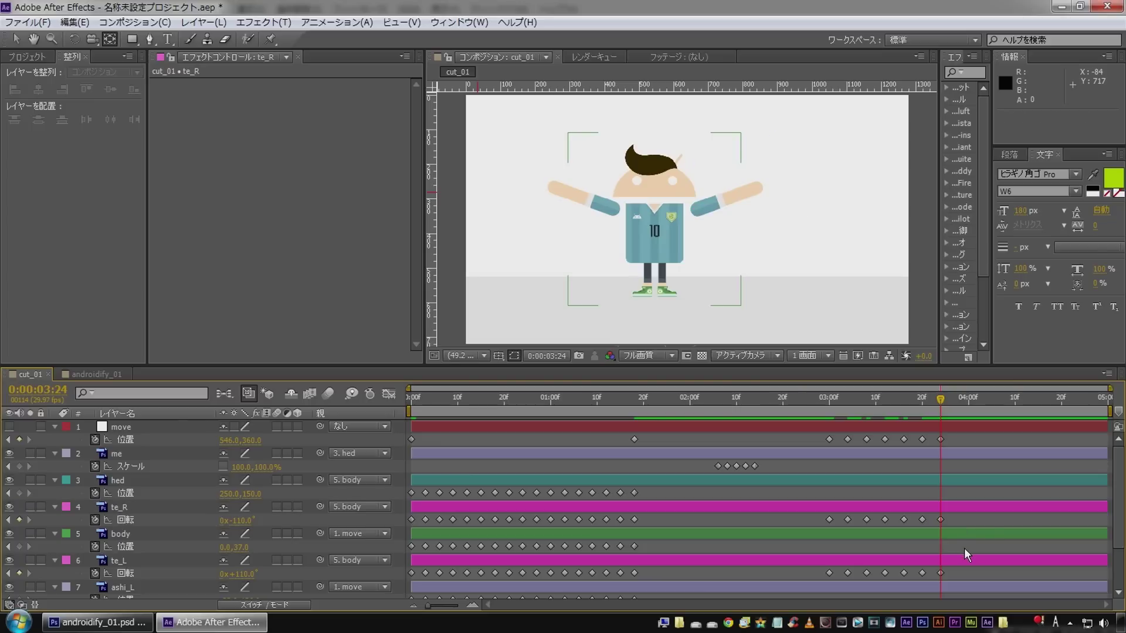
text(0)
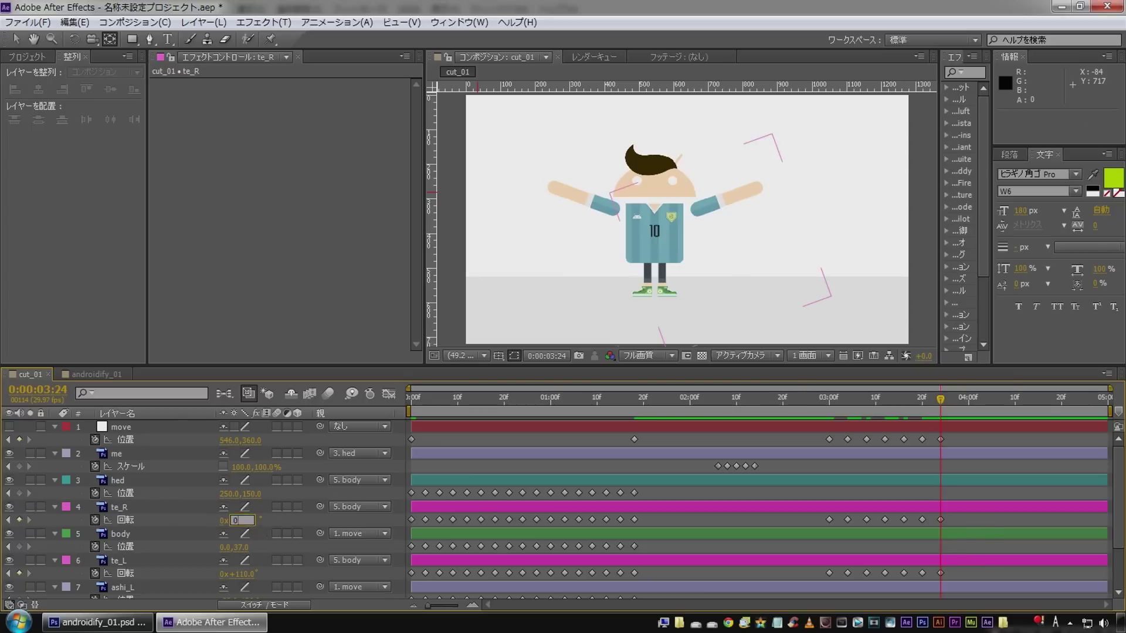
key(Return)
click(246, 574)
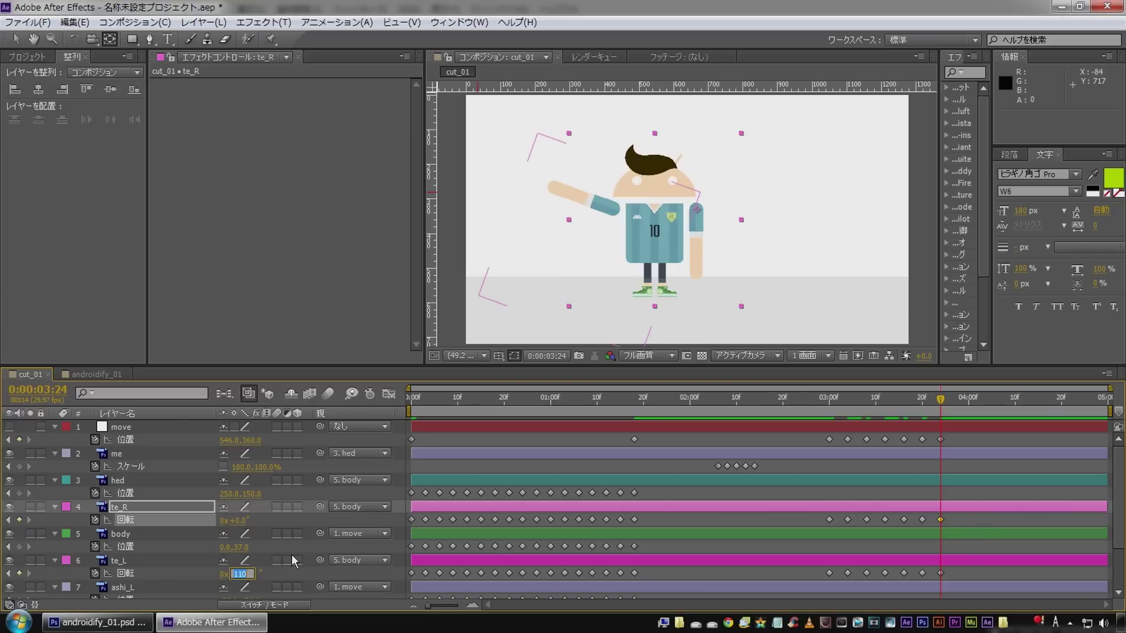
text(0)
key(Return)
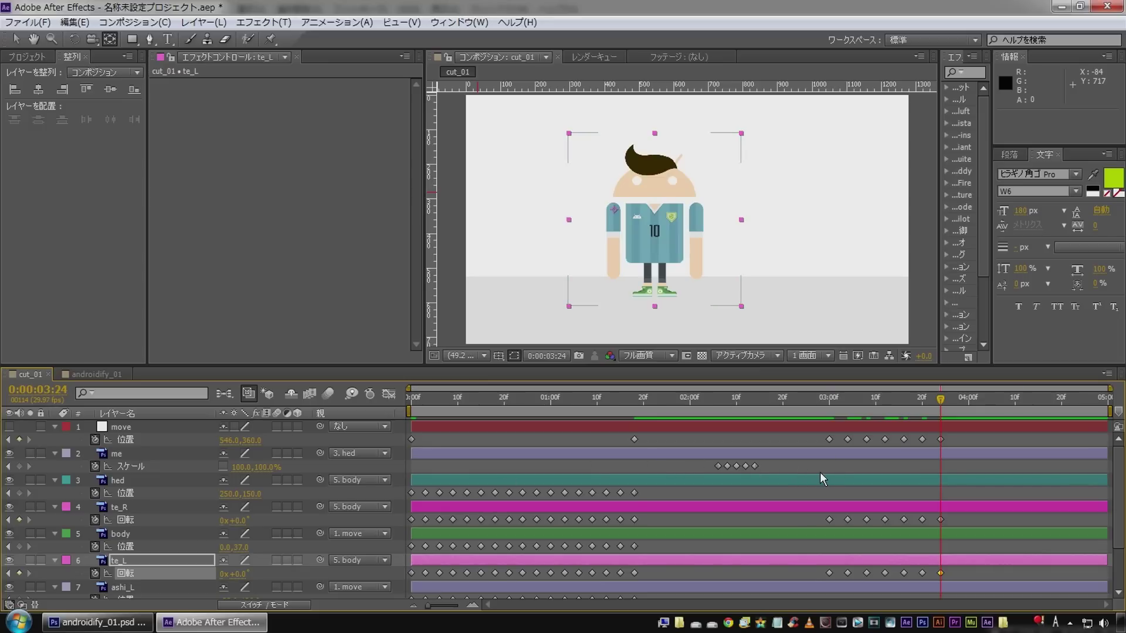
click(820, 472)
click(808, 396)
key(space)
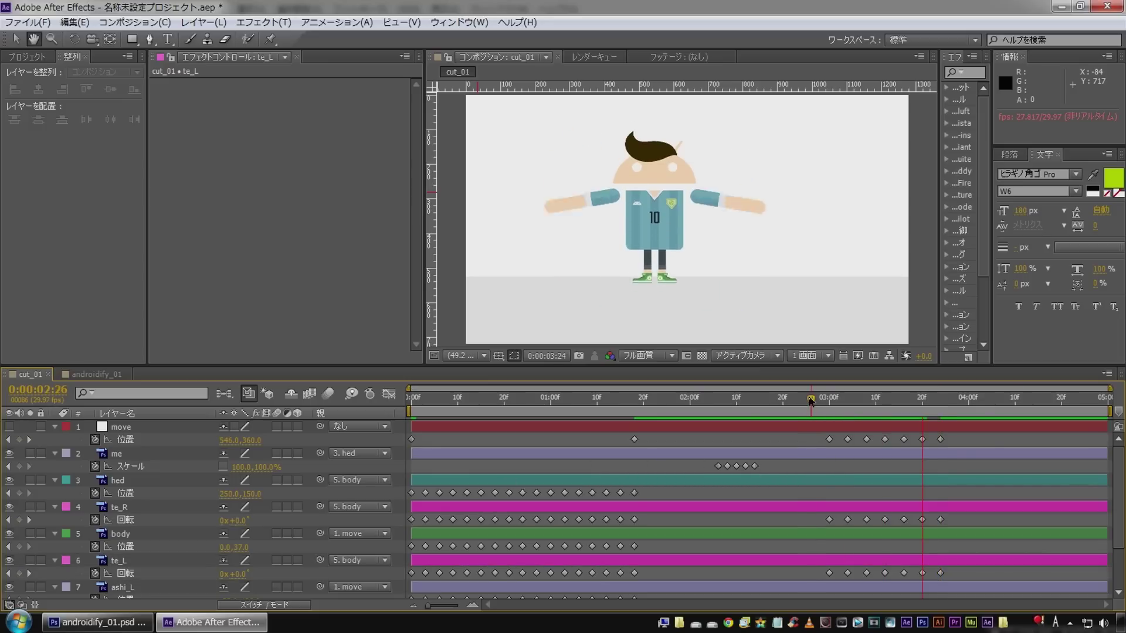
key(space)
key(space)
click(819, 398)
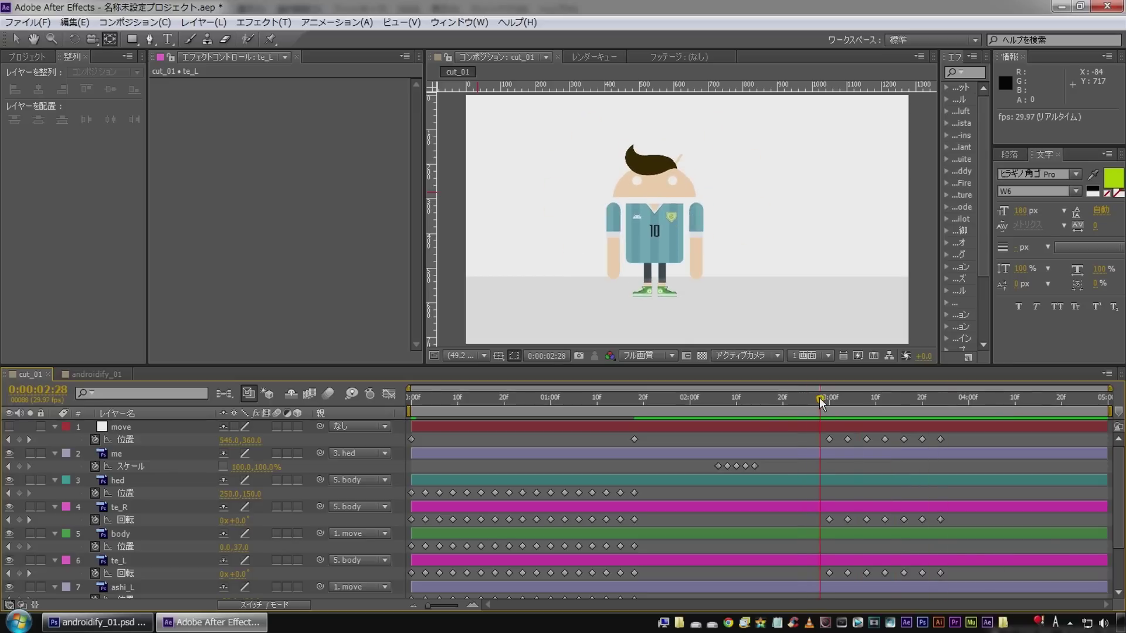
drag(822, 397, 825, 396)
Step: Key ashi_L and ashi_R Rotation at 0° on 3:00
click(611, 482)
scroll(147, 516, down, 2)
scroll(156, 528, down, 1)
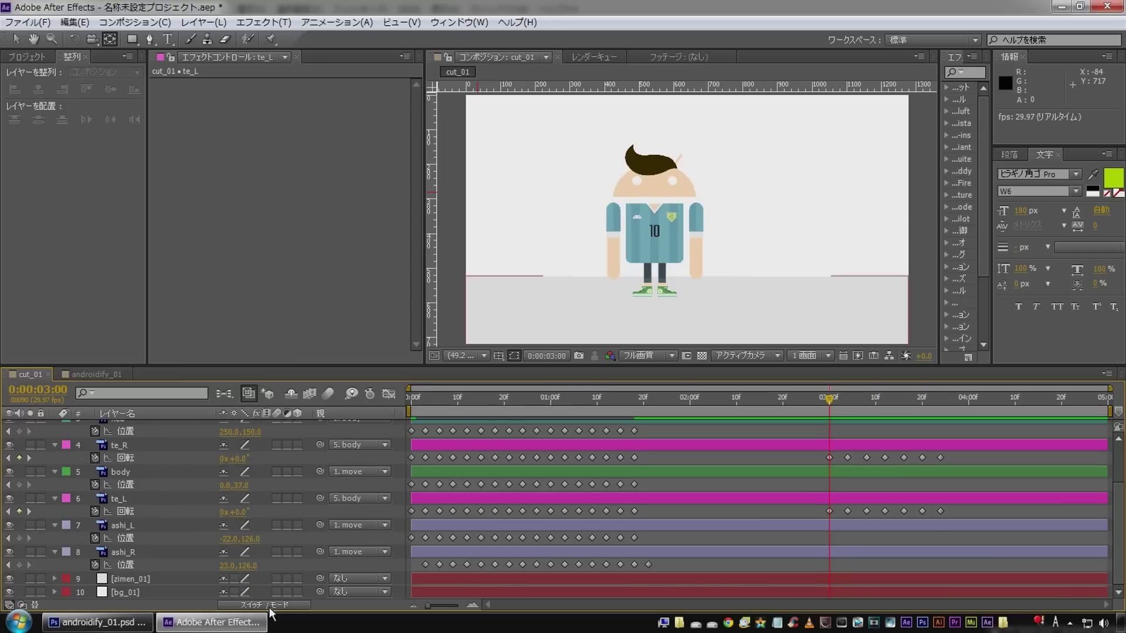
click(127, 530)
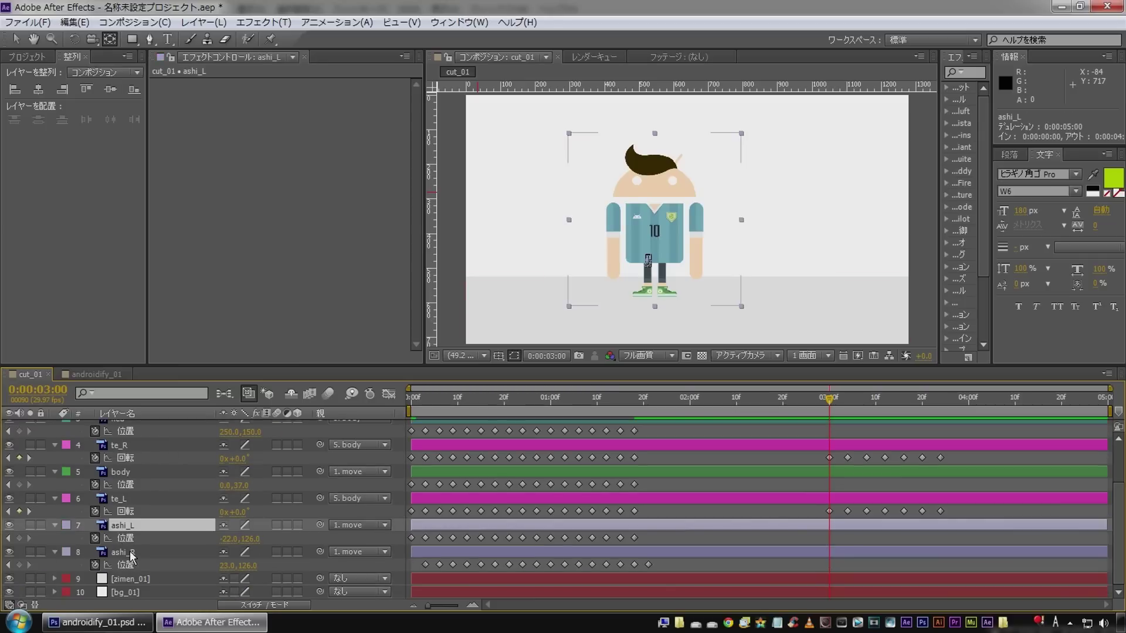
ctrl+click(132, 553)
key(r)
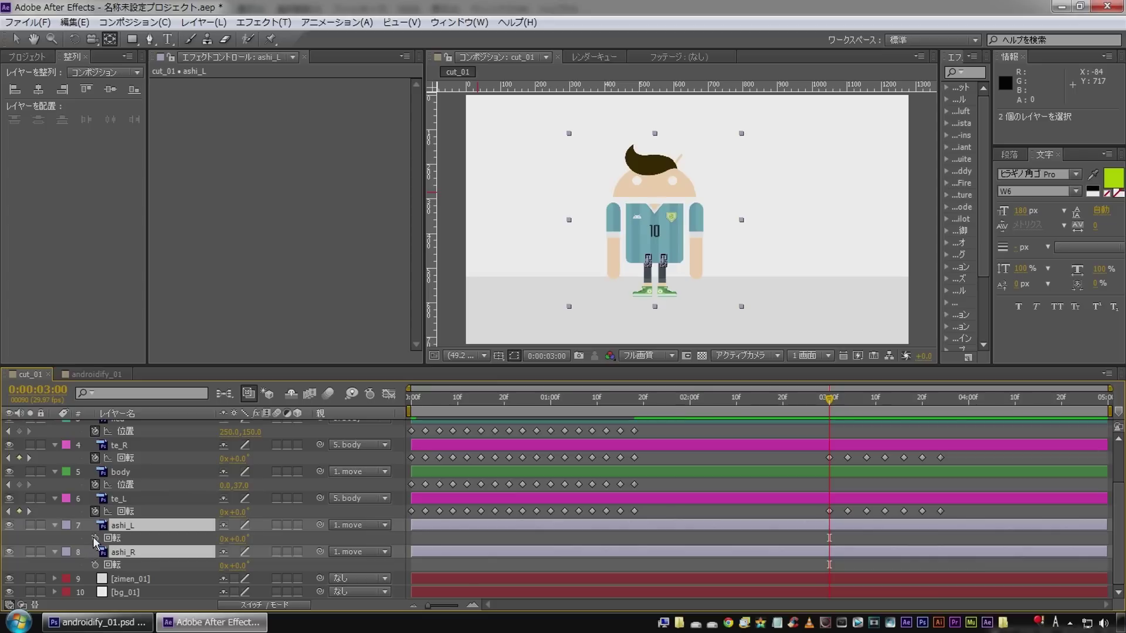
click(94, 537)
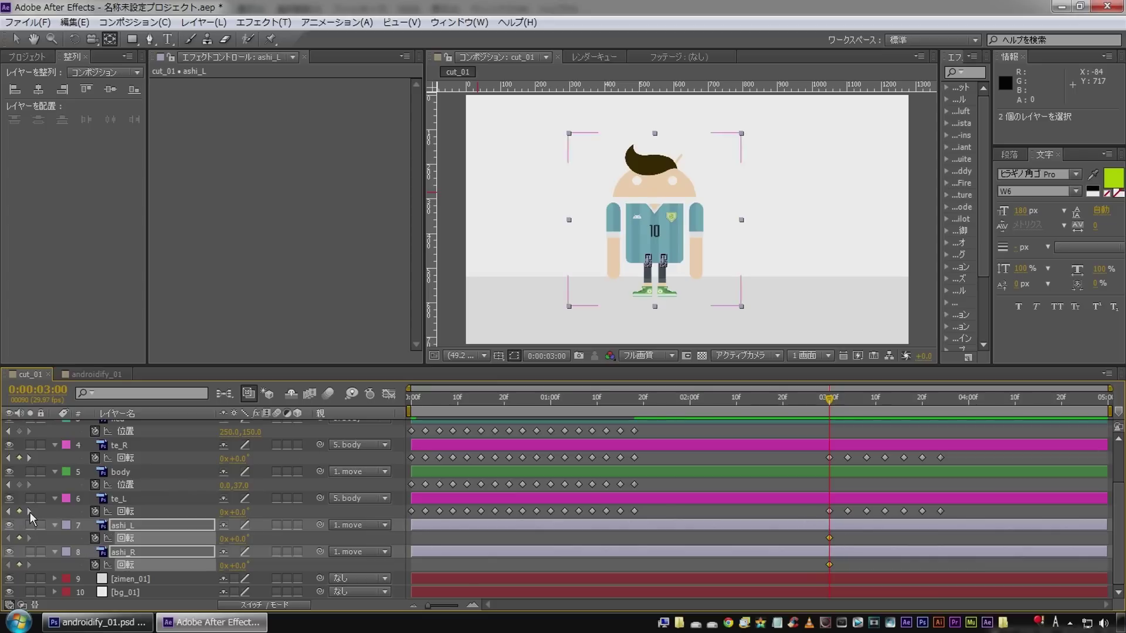
click(30, 512)
Step: At 3:04, set ashi_L Rotation to 35° and ashi_R Rotation to -35°
click(522, 533)
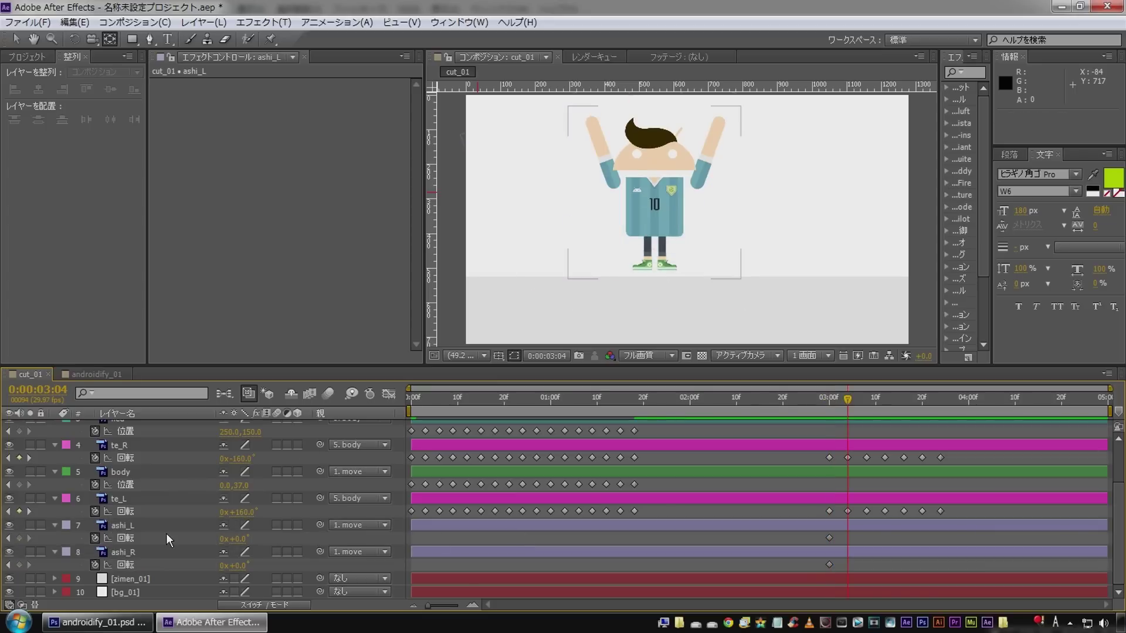
drag(238, 538, 264, 536)
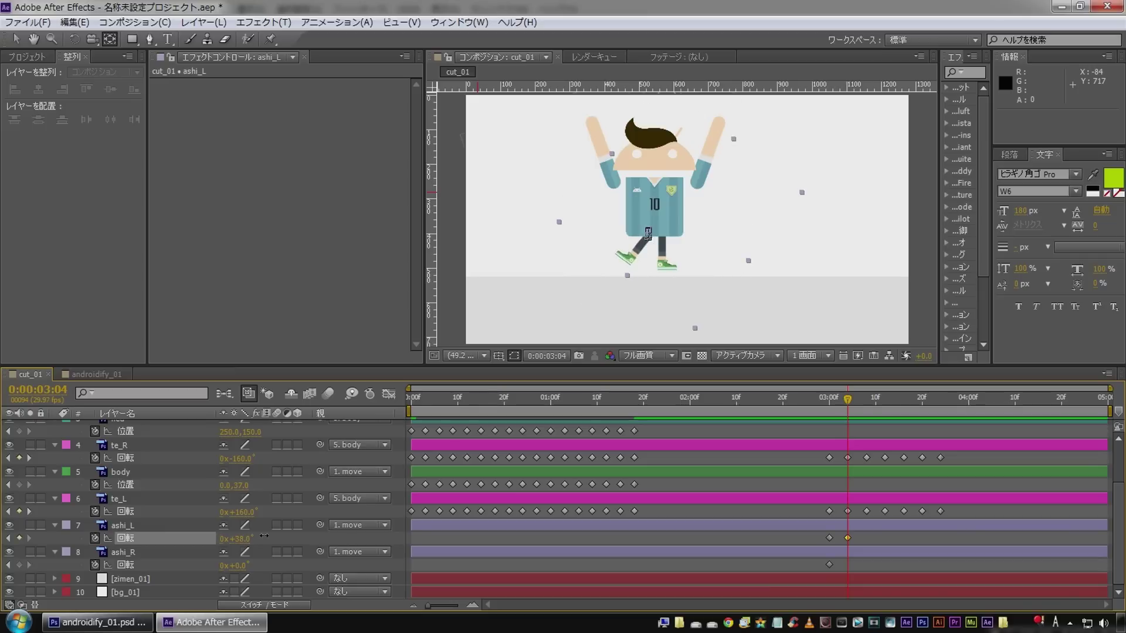
click(239, 538)
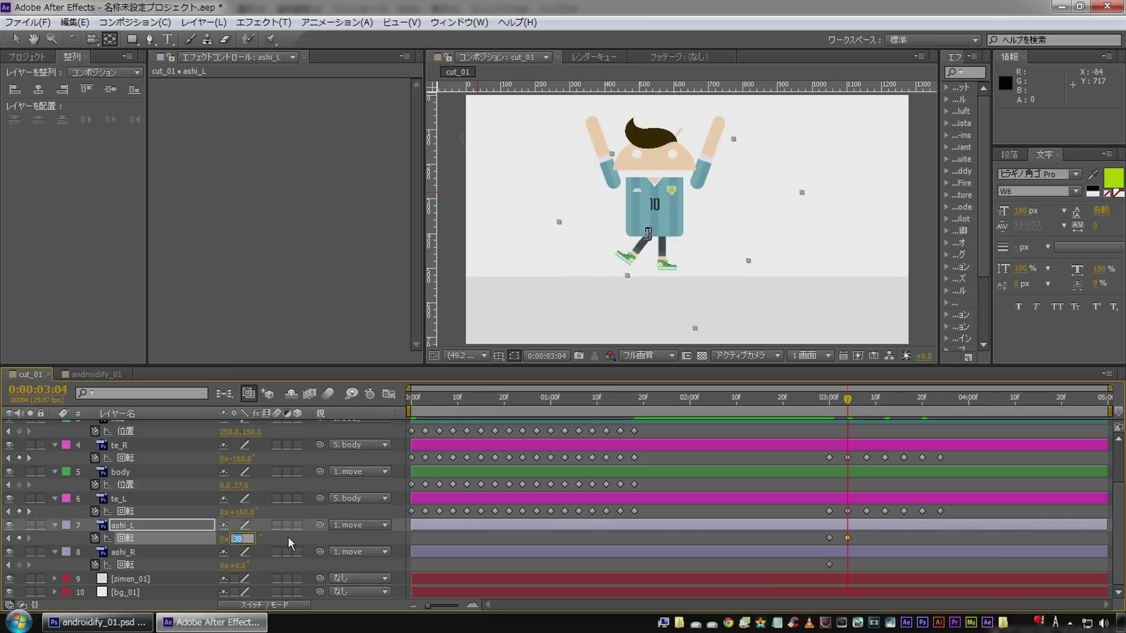
text(35)
key(Return)
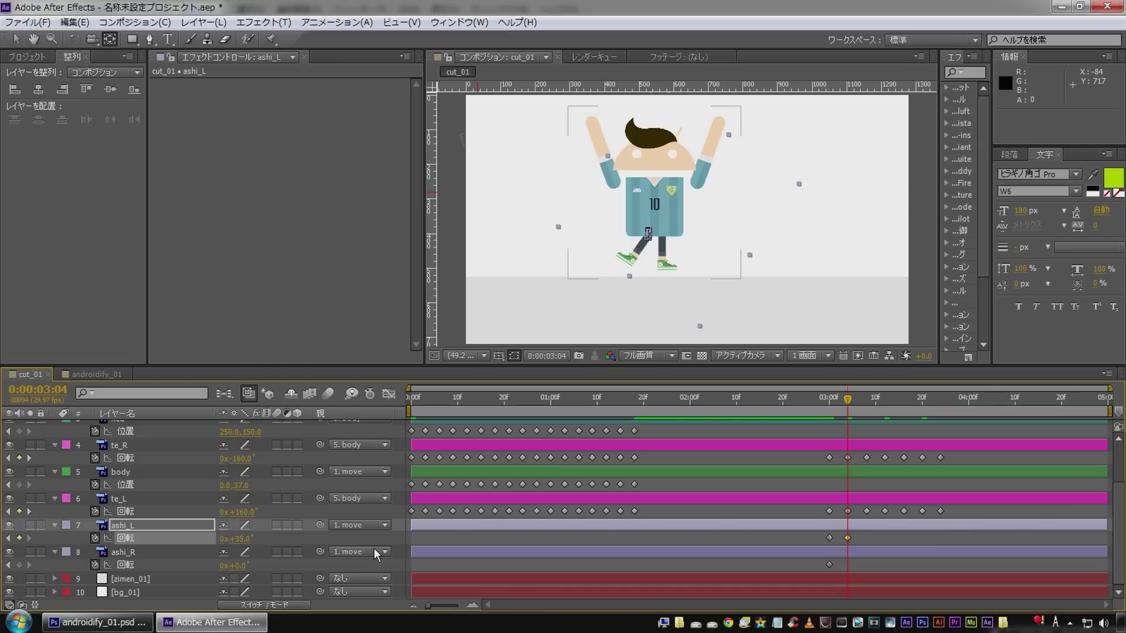
click(235, 565)
text(-)
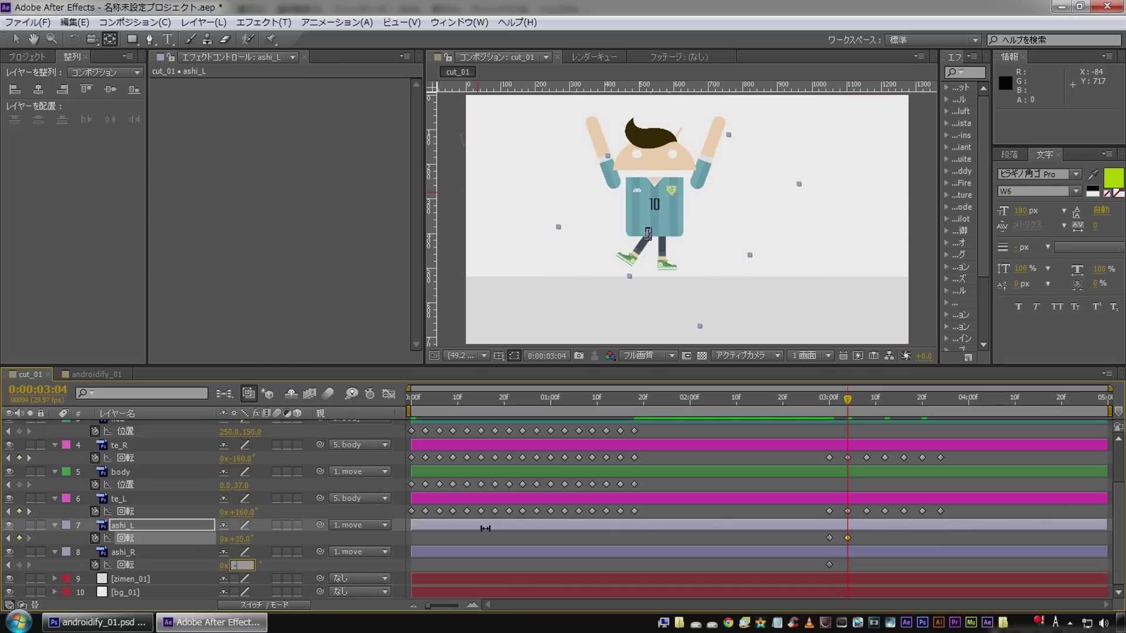
text(35)
key(Return)
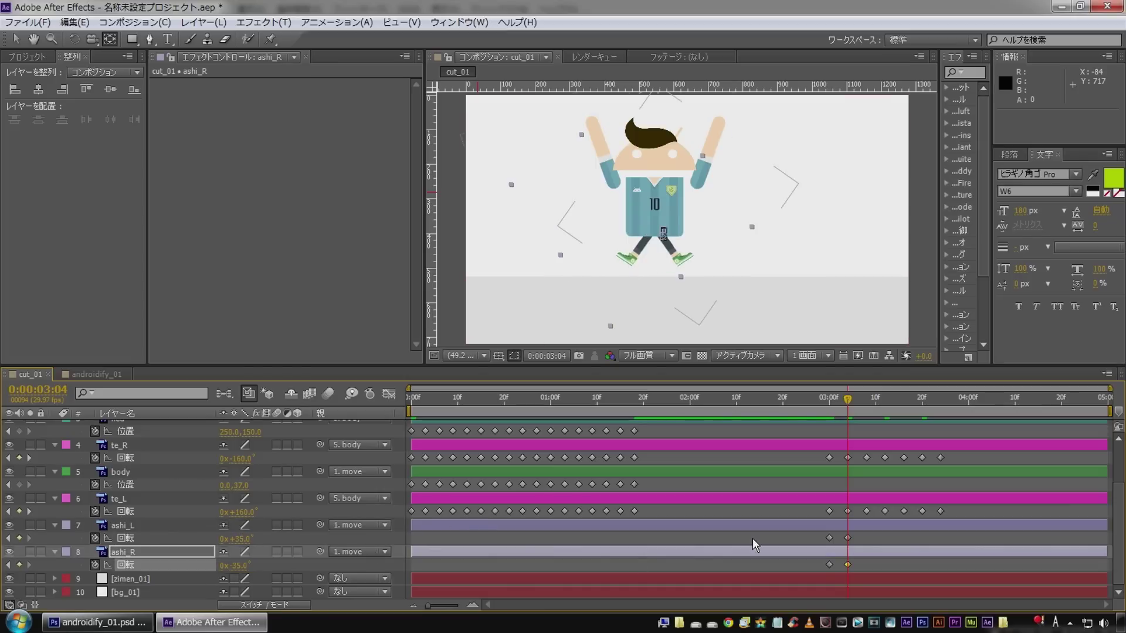
click(29, 511)
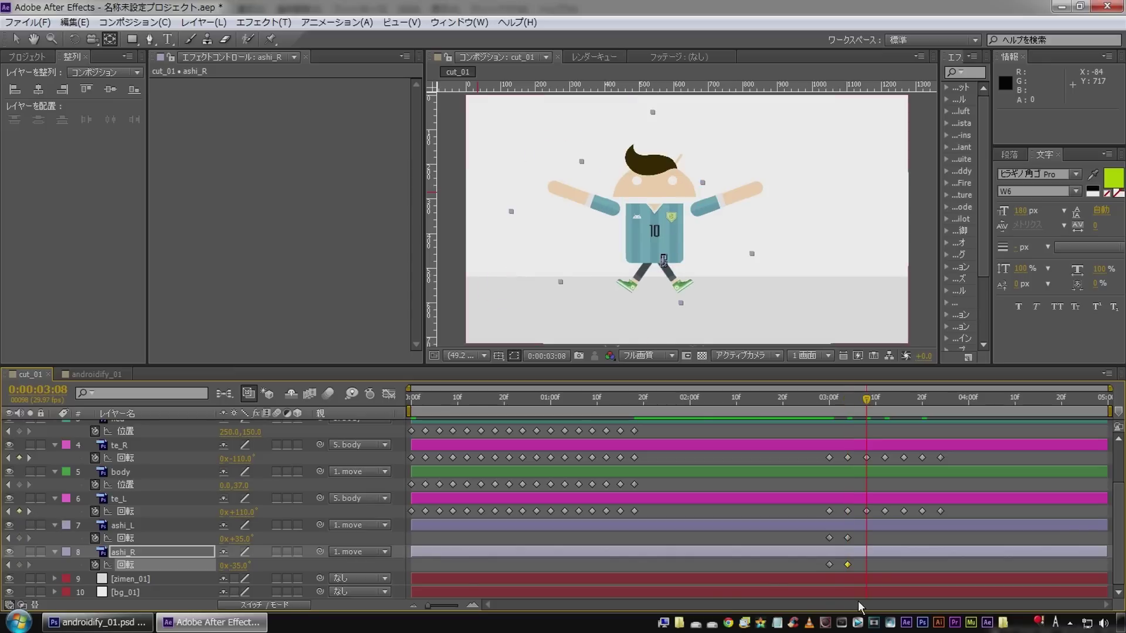
Step: Paste the leg swing keyframes onto ashi_L and ashi_R Rotation at 3:08
click(808, 532)
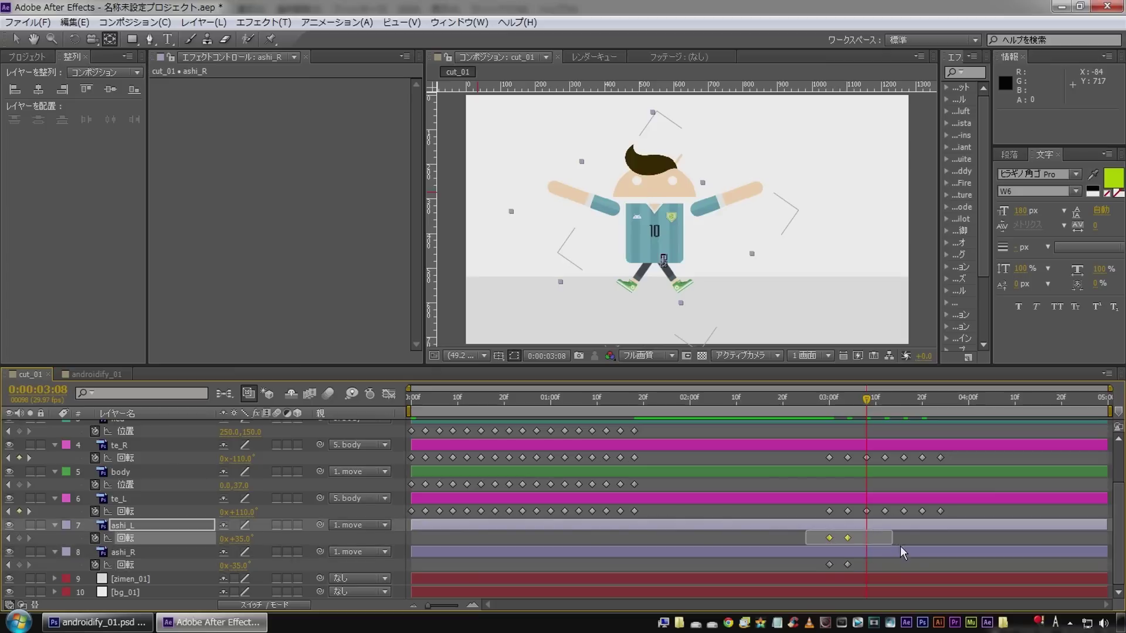
key(ctrl+v)
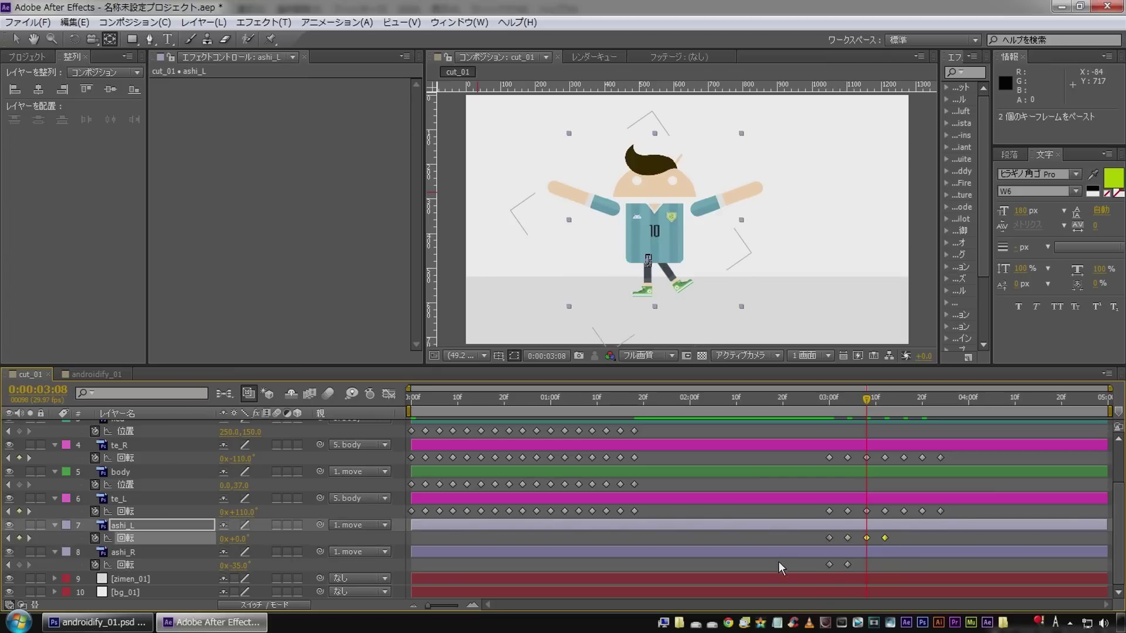
click(812, 563)
key(ctrl+v)
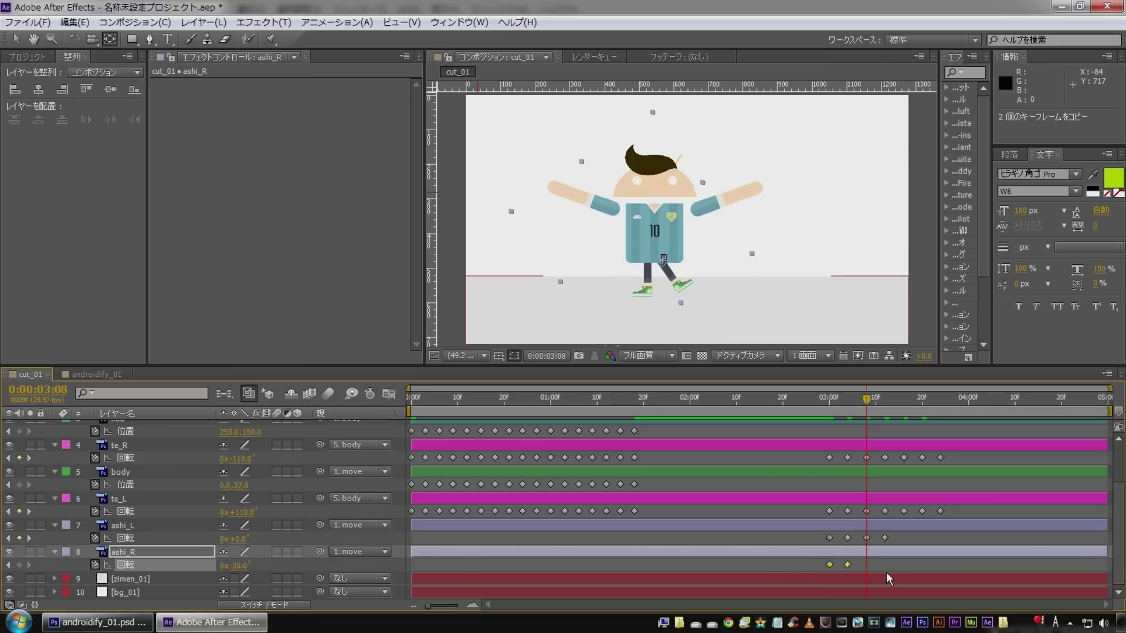
Step: Paste the leg swing keyframes onto both legs again at 3:16
drag(868, 399, 904, 404)
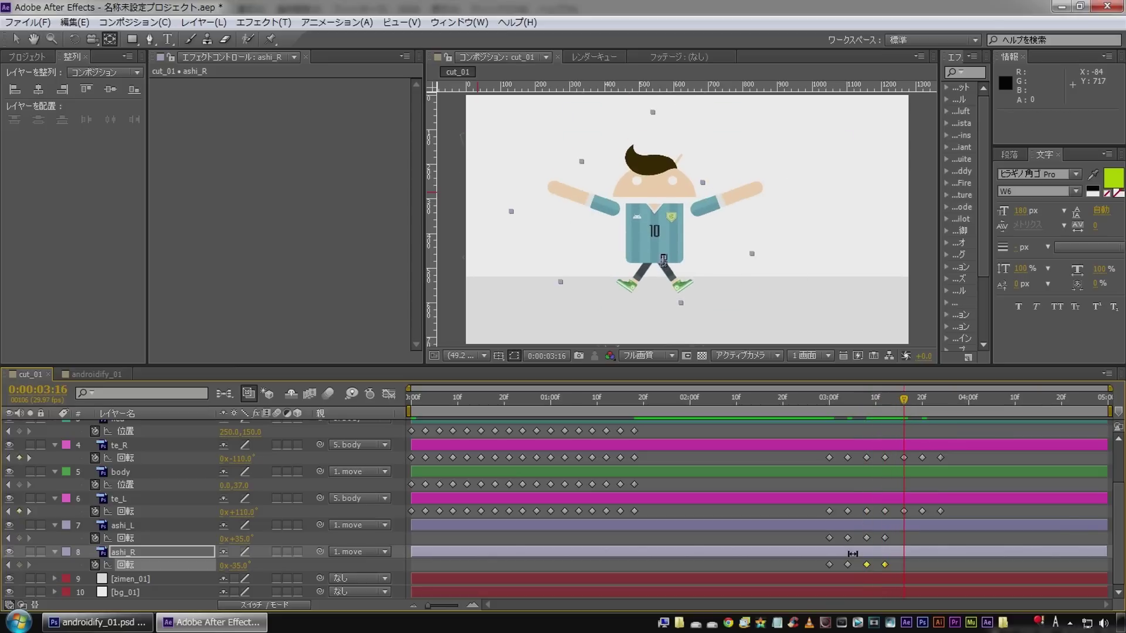
key(ctrl+v)
click(866, 538)
key(ctrl+v)
drag(906, 405, 939, 408)
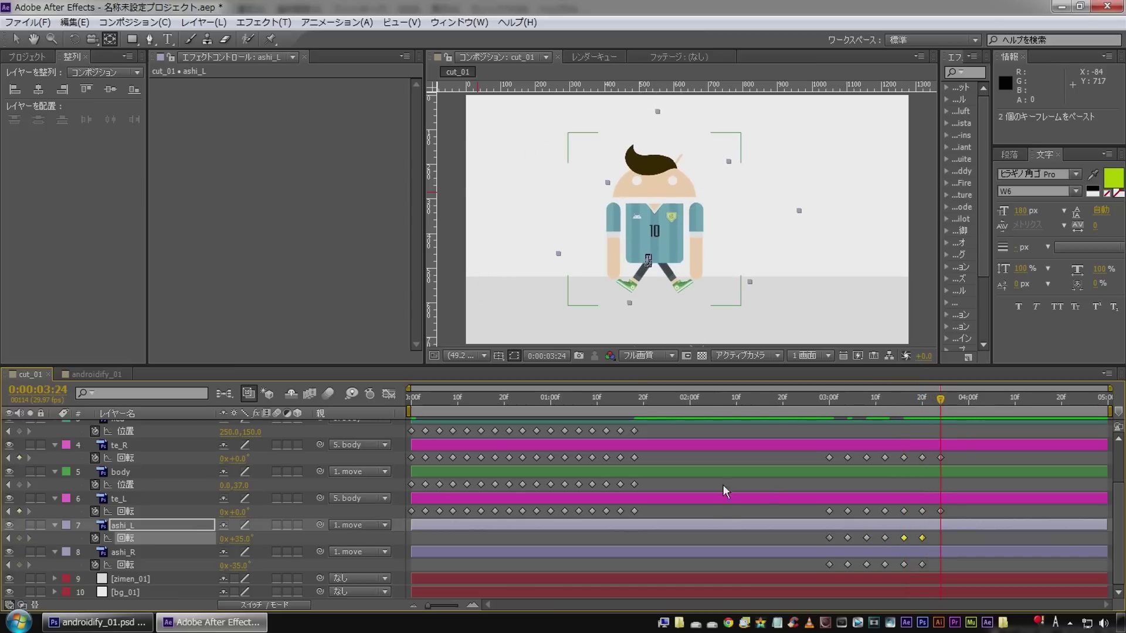
Step: Set ashi_L and ashi_R Rotation to 0° at 3:24, then preview the full animation
click(240, 538)
text(0)
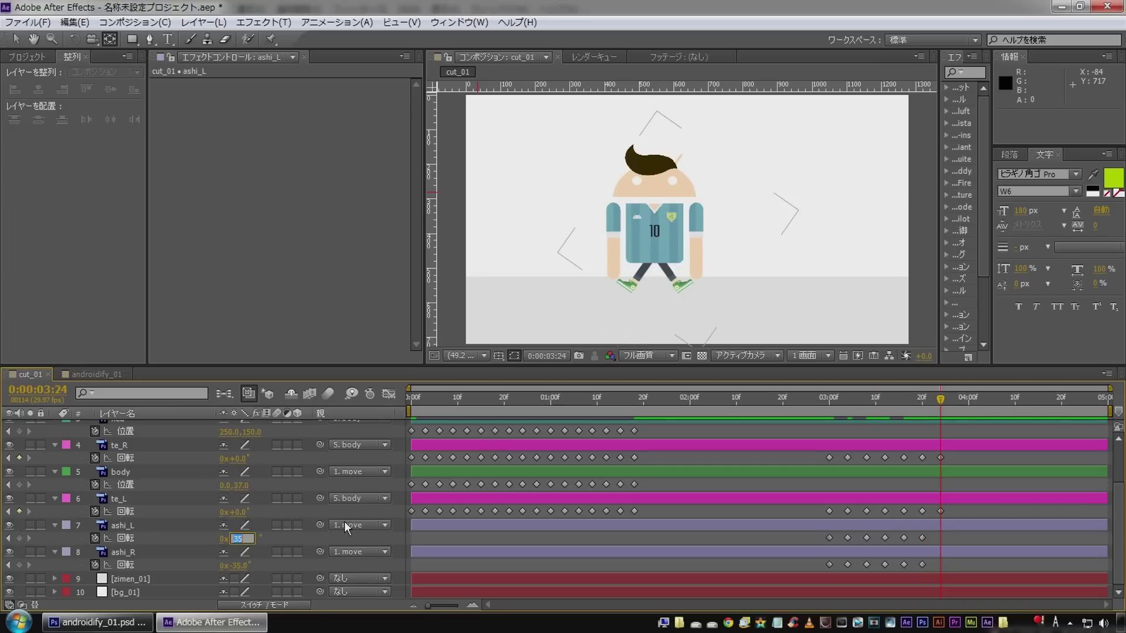
key(Return)
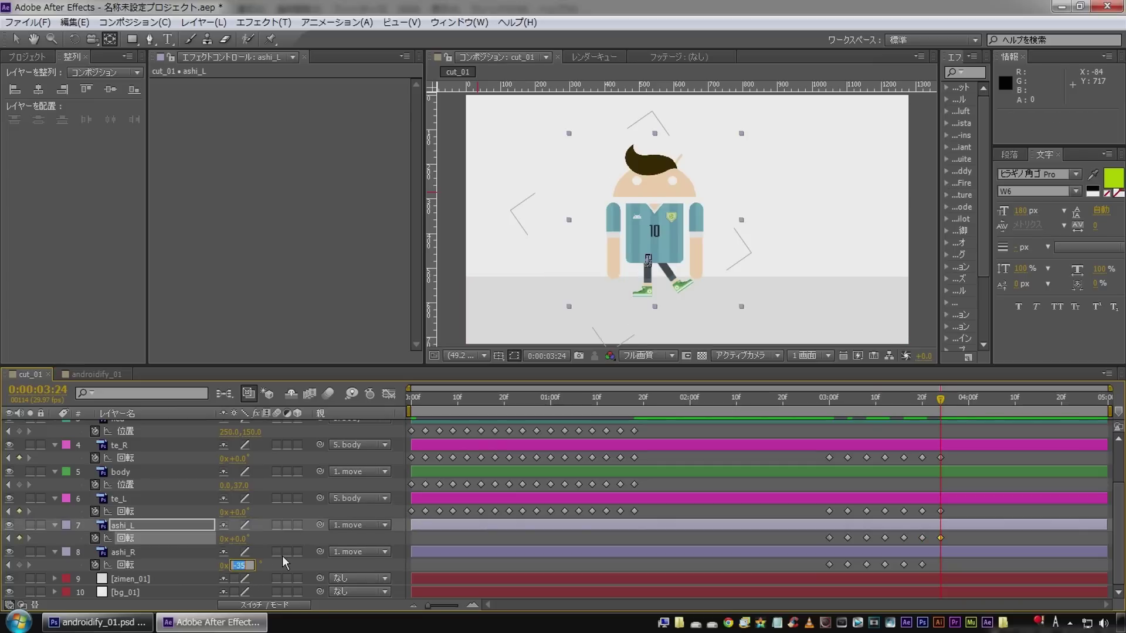
text(0)
key(Return)
key(space)
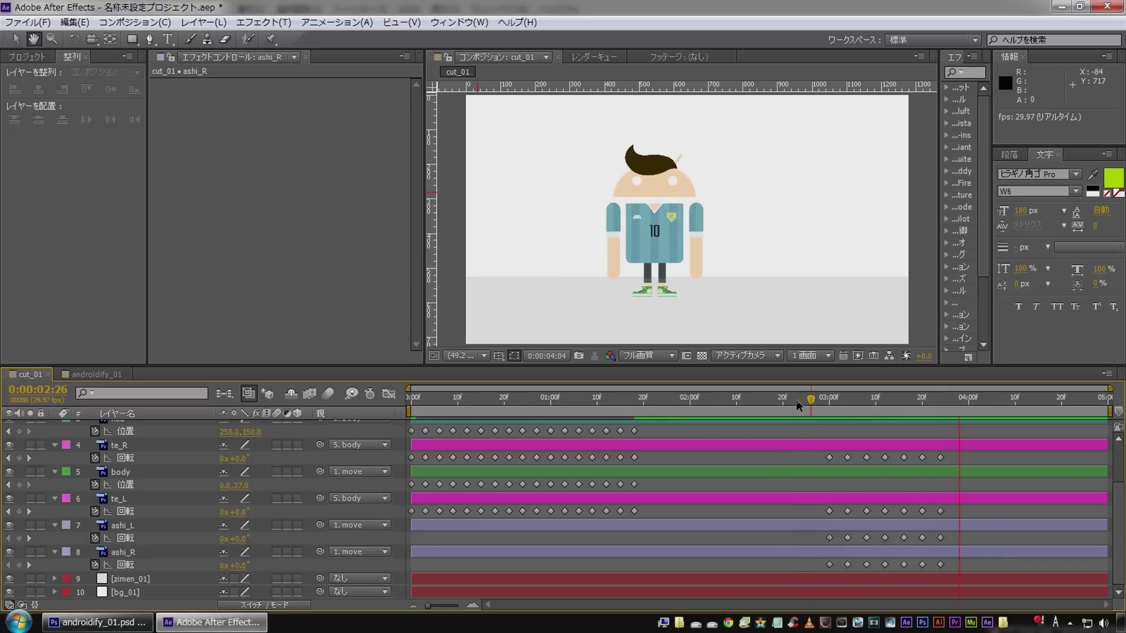
key(space)
key(space)
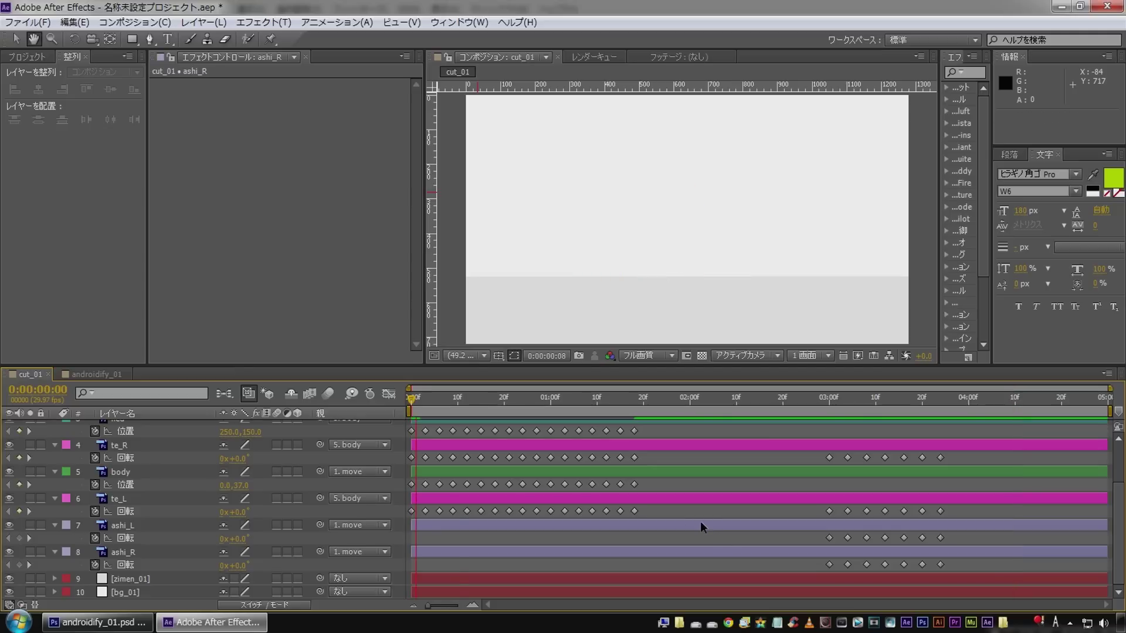